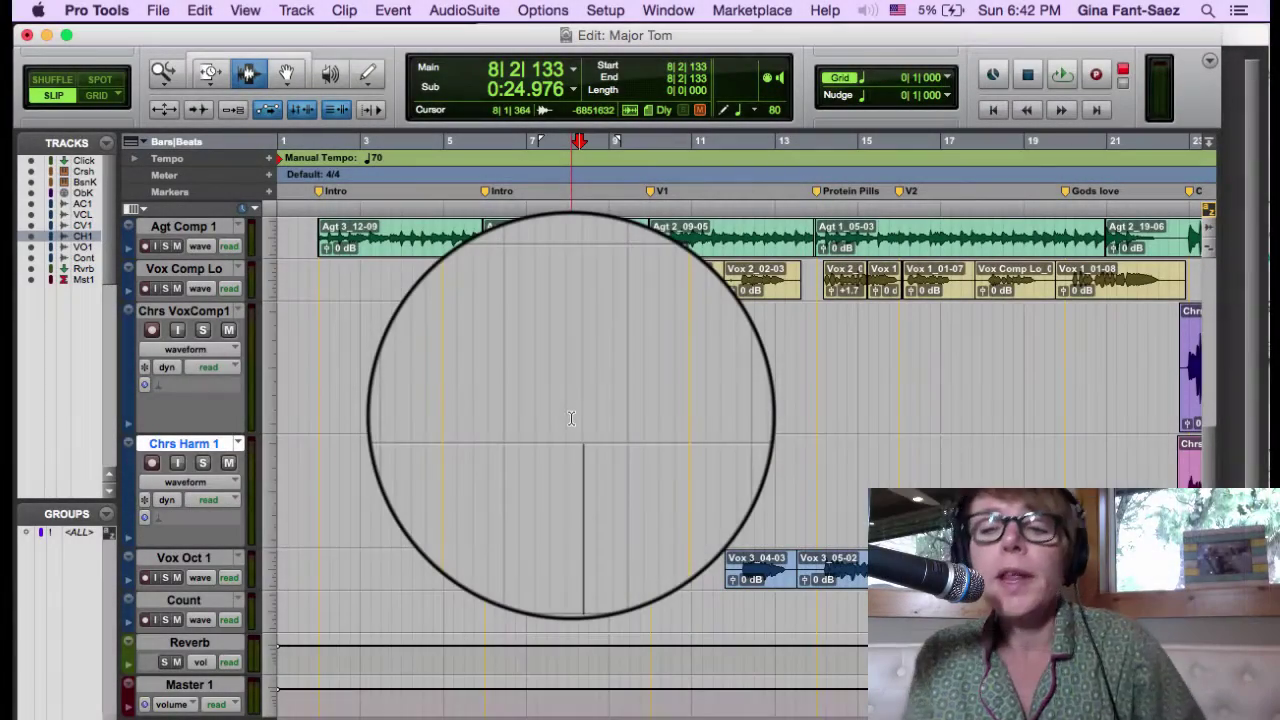
# - Set all tracks to small height, and enlarge the Bass and Keys track to medium height
pyautogui.scroll(5, 569, 416)
pyautogui.scroll(-4, 568, 415)
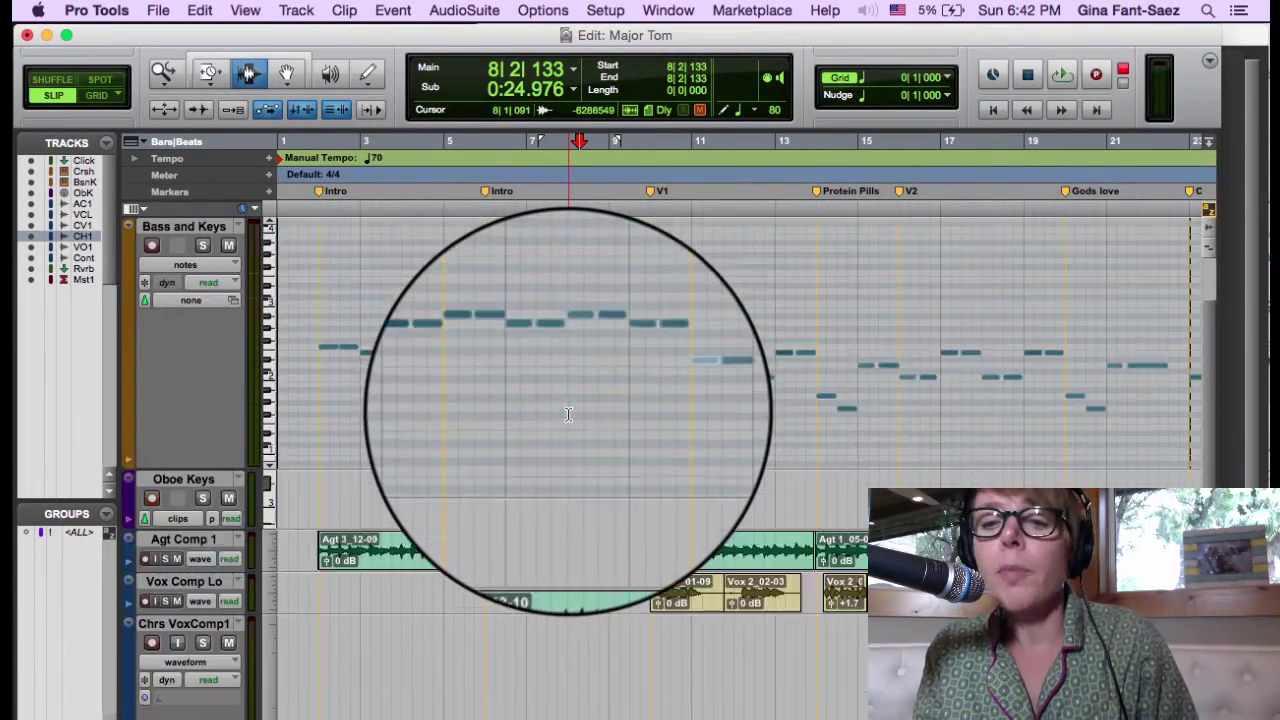
pyautogui.scroll(3, 568, 415)
pyautogui.scroll(-5, 568, 415)
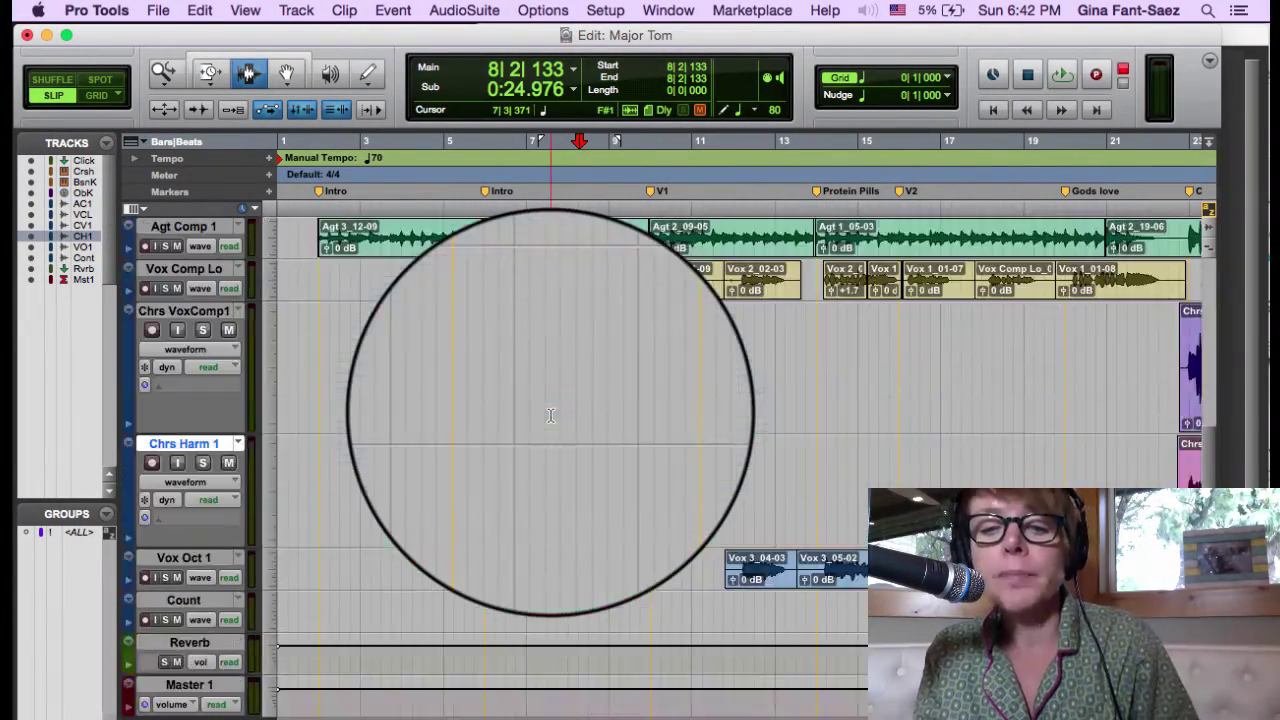
pyautogui.click(126, 270)
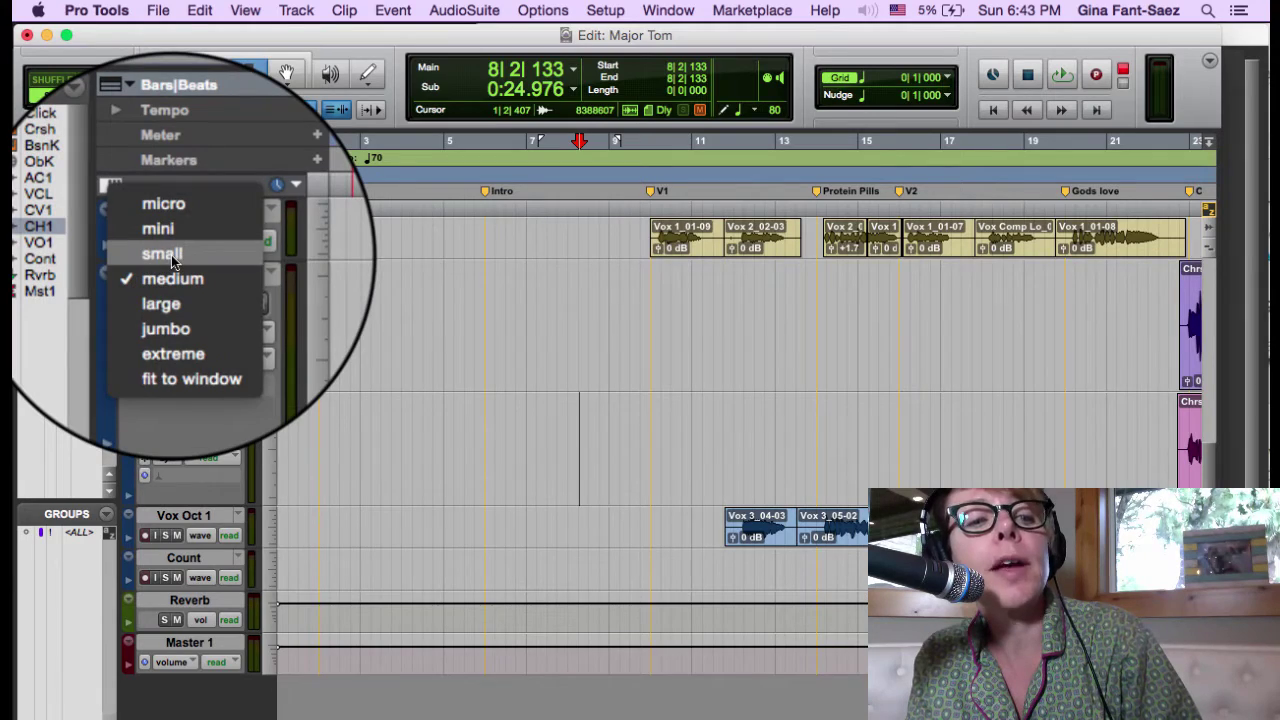
pyautogui.click(168, 255)
pyautogui.scroll(6, 455, 285)
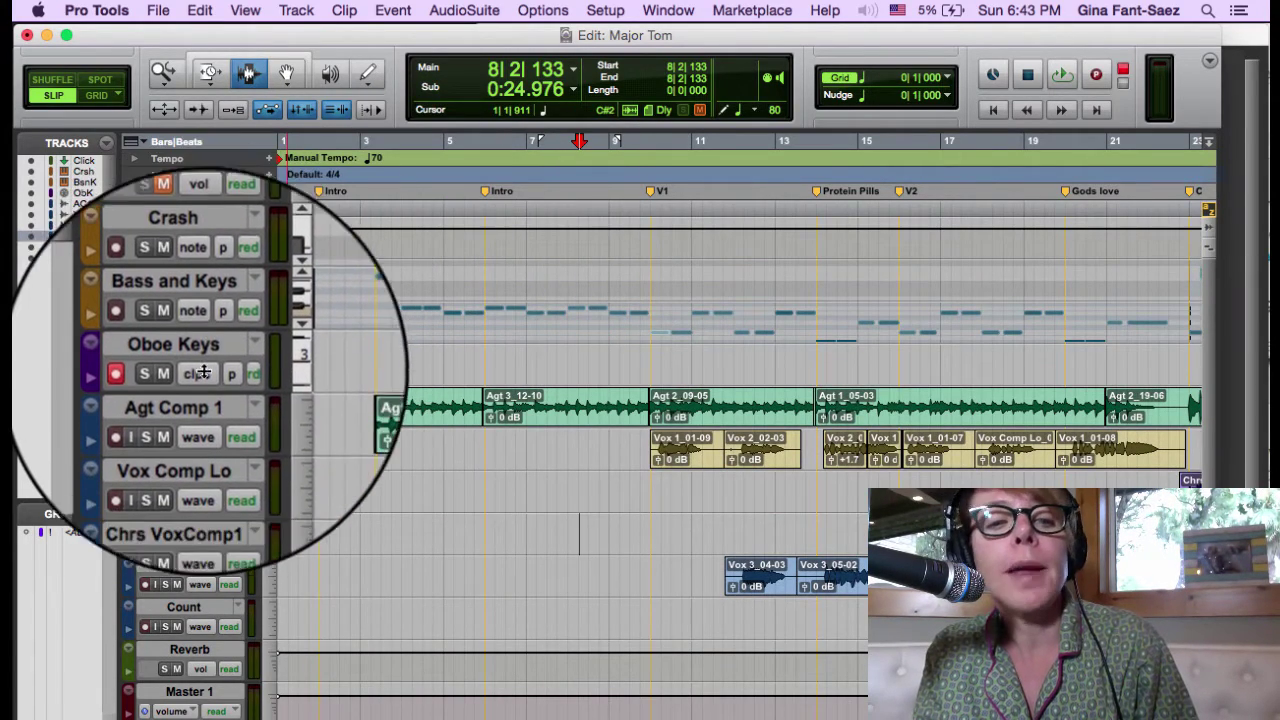
pyautogui.moveTo(205, 346); pyautogui.dragTo(329, 395)
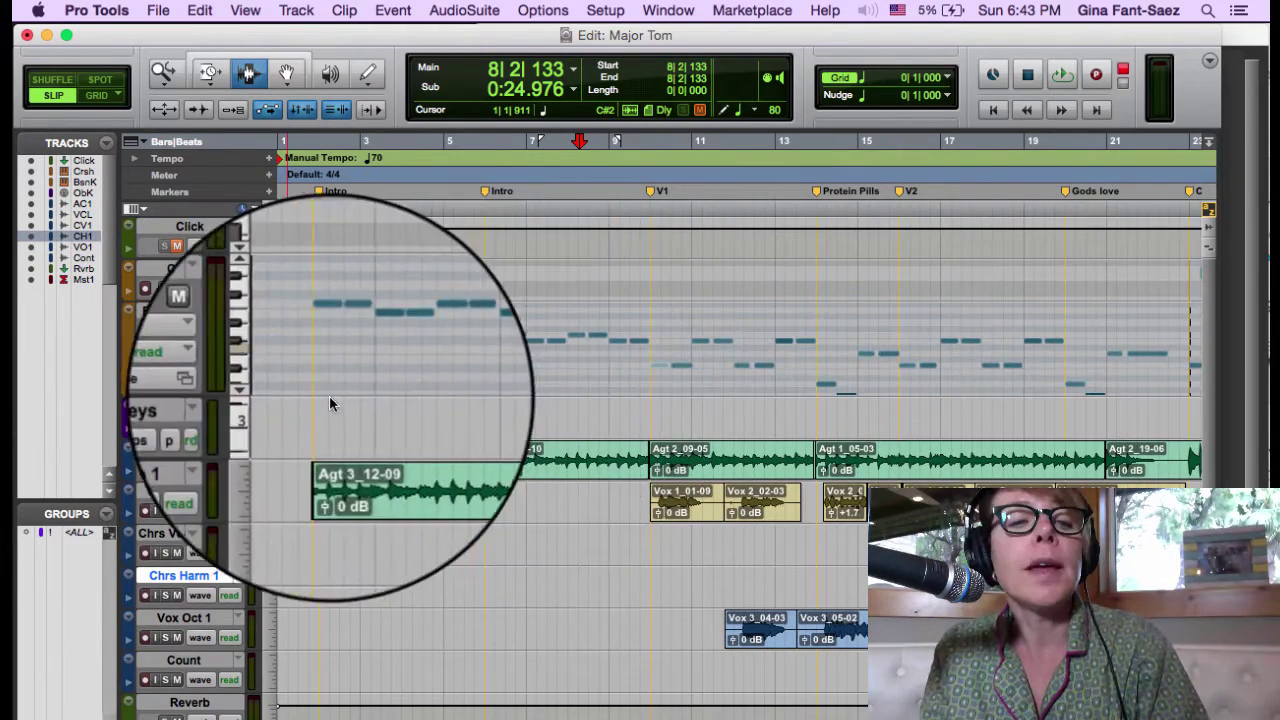
# - Play back the Bass and Keys part from two spots in bar 6 to hear the gaps between notes
pyautogui.click(494, 362)
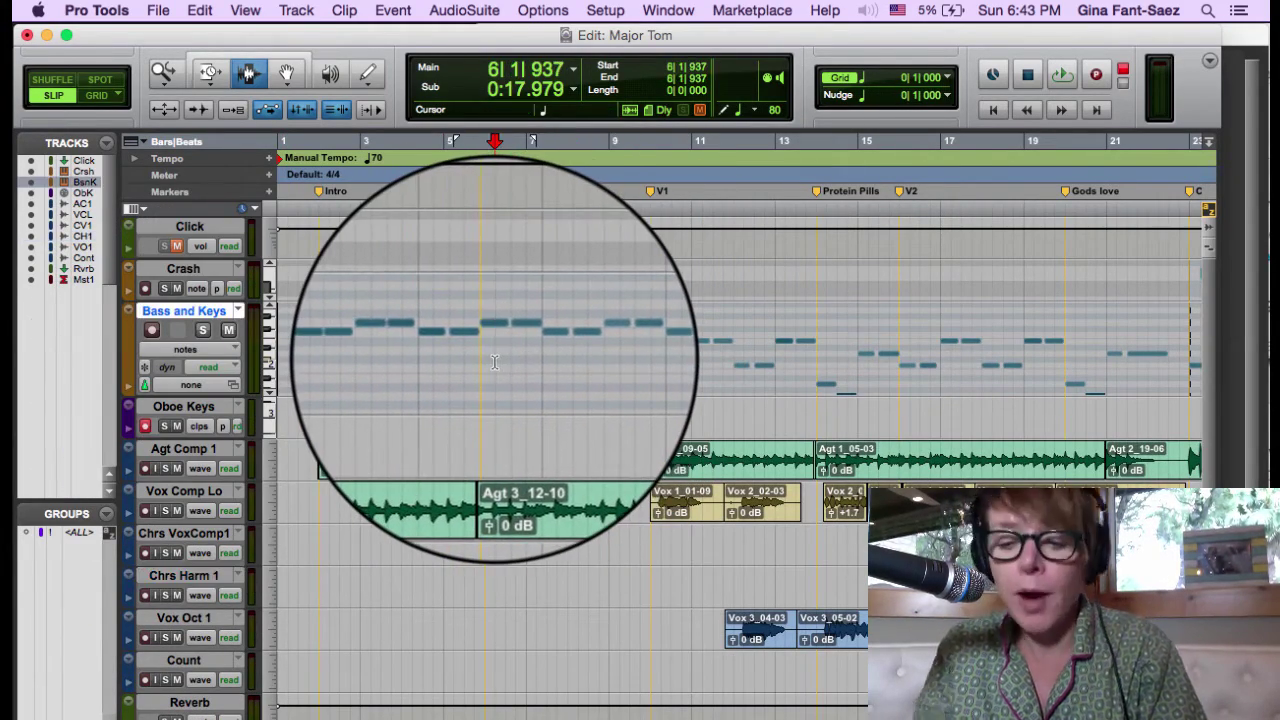
pyautogui.press('super+bracketright')
pyautogui.press('super+bracketright')
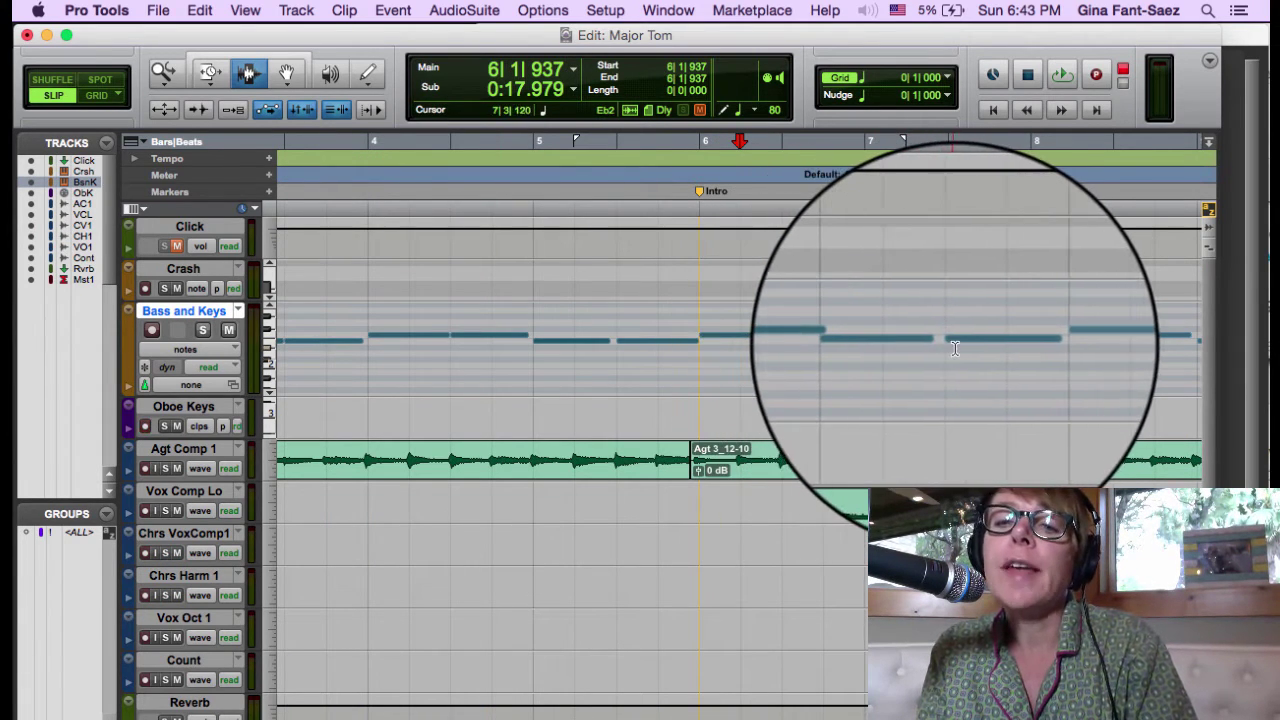
pyautogui.click(848, 362)
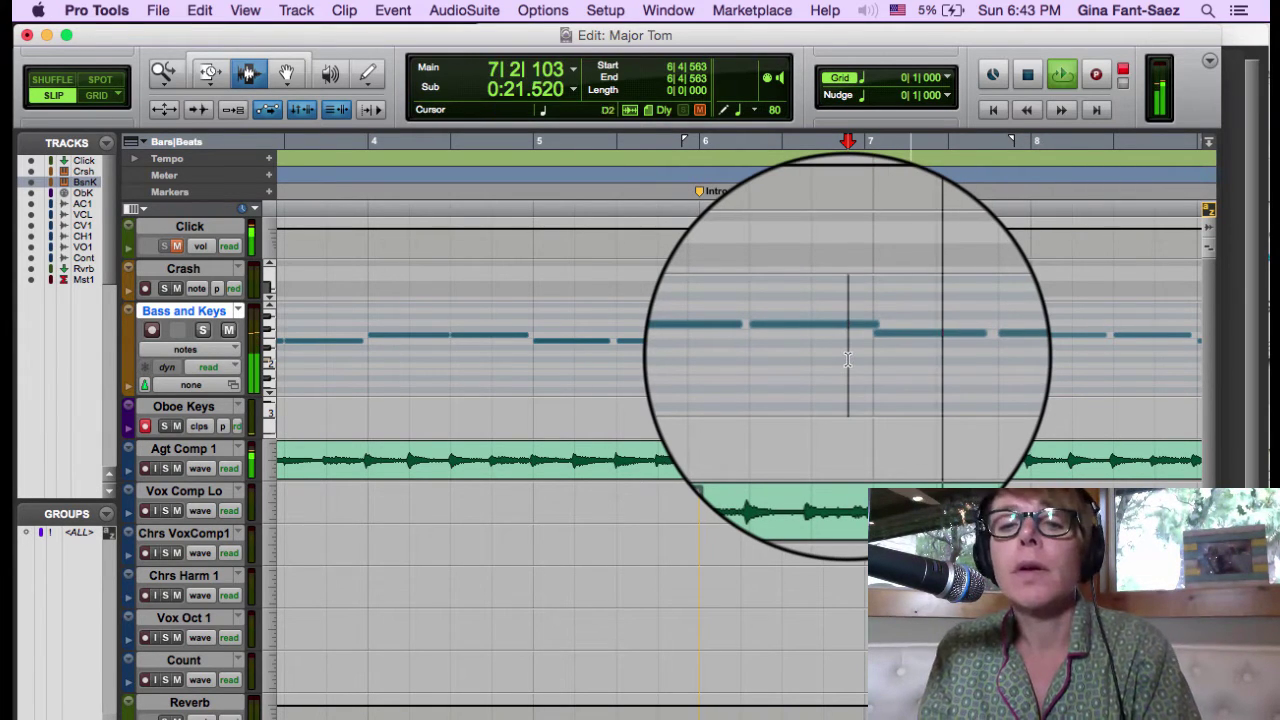
pyautogui.press('space')
pyautogui.click(792, 361)
pyautogui.press('space')
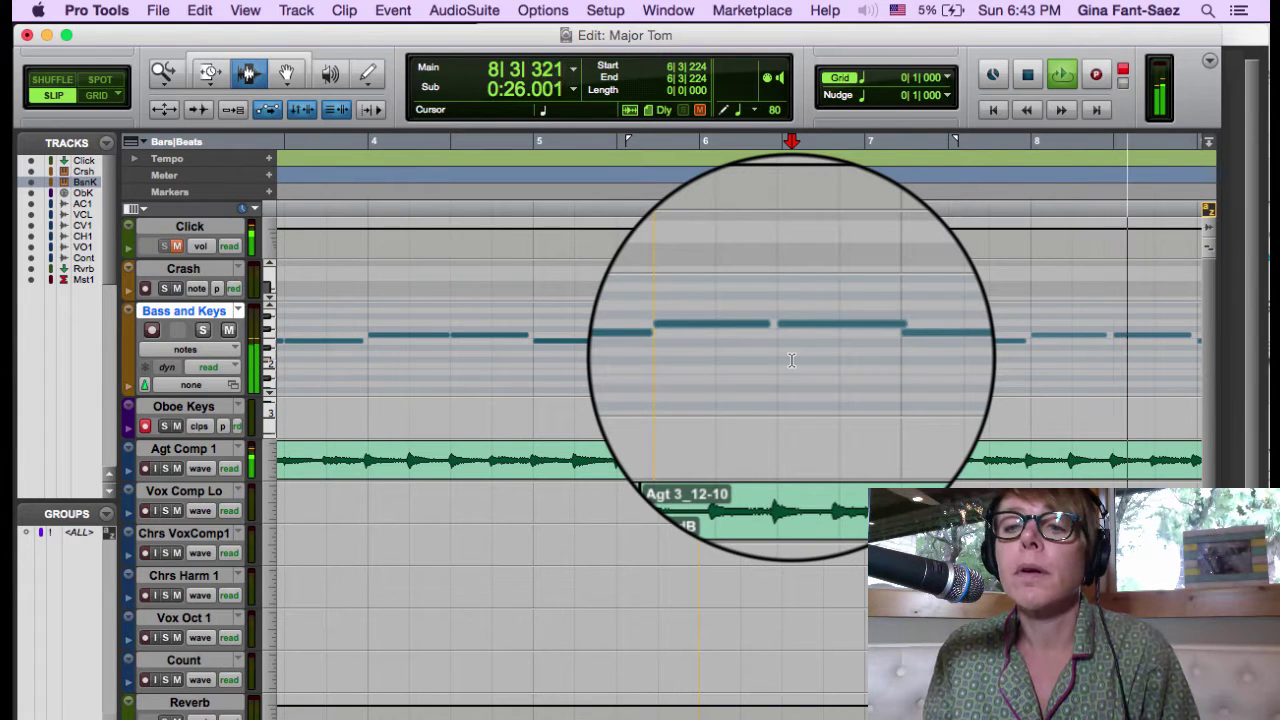
pyautogui.press('space')
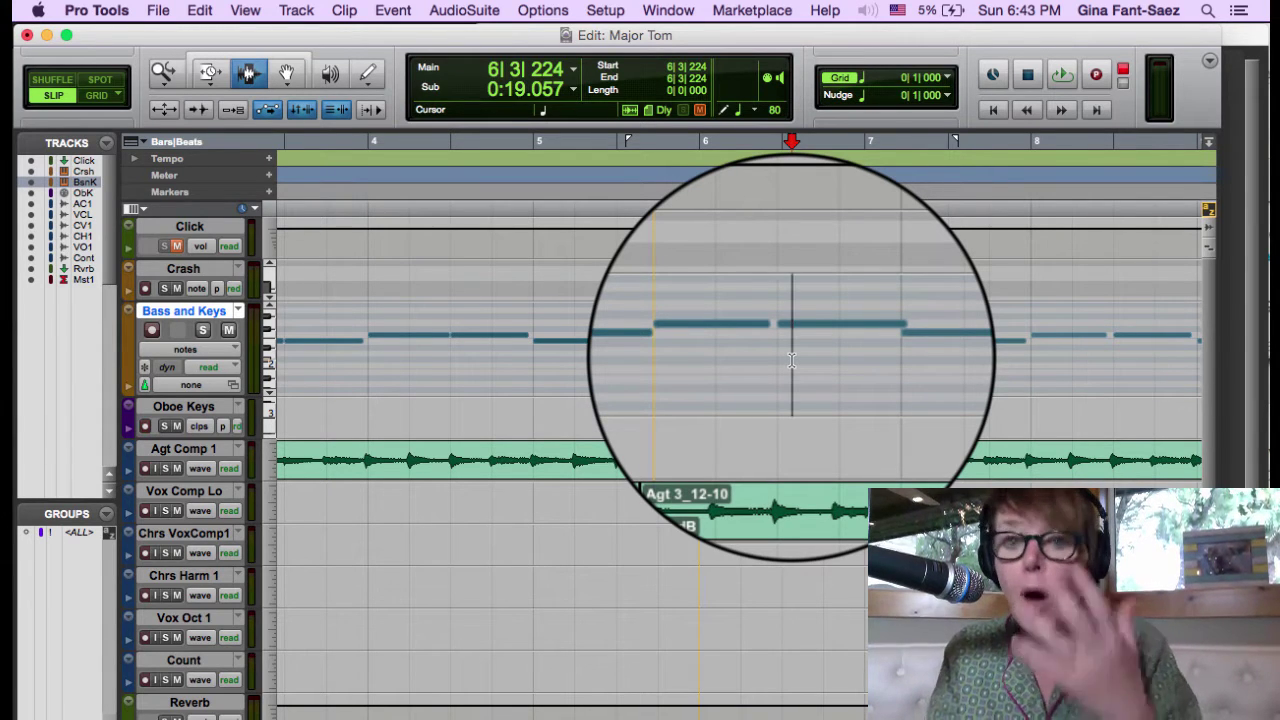
# - In Grid mode, trim the ends of three consecutive Bass and Keys notes to 6|3|000, 7|1|000 and 7|3|000
pyautogui.moveTo(702, 362); pyautogui.dragTo(780, 364)
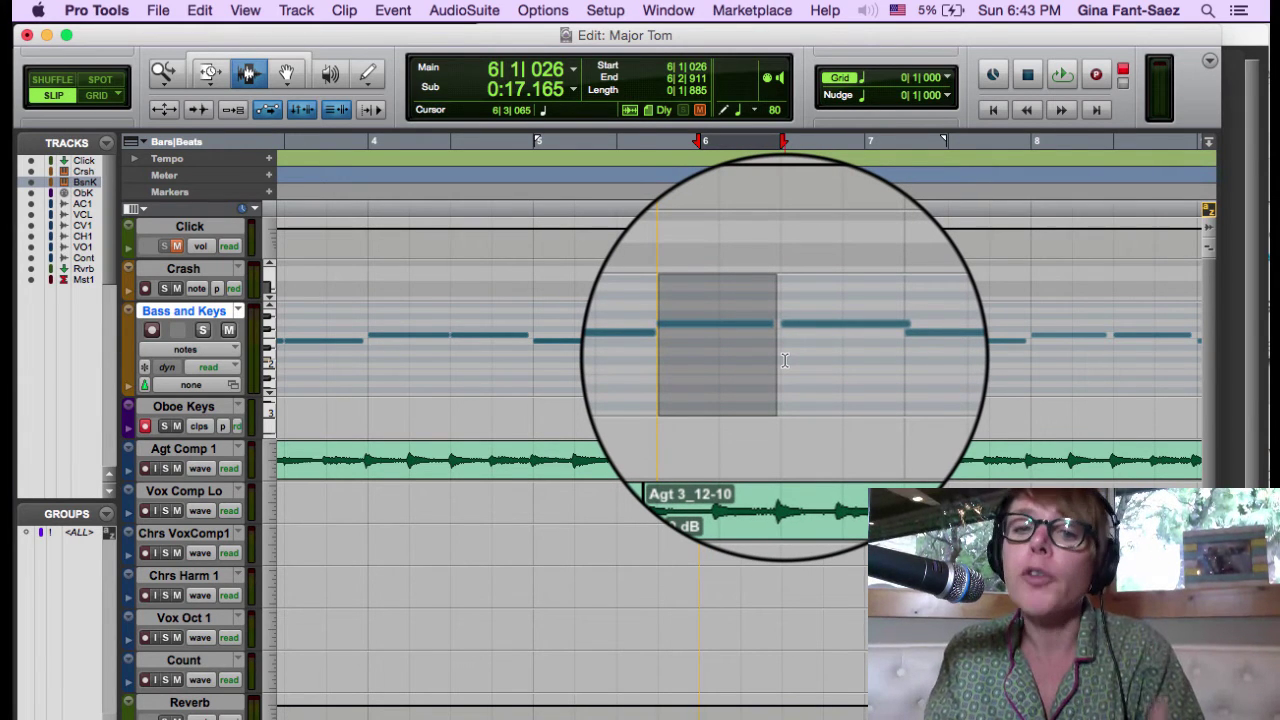
pyautogui.click(668, 360)
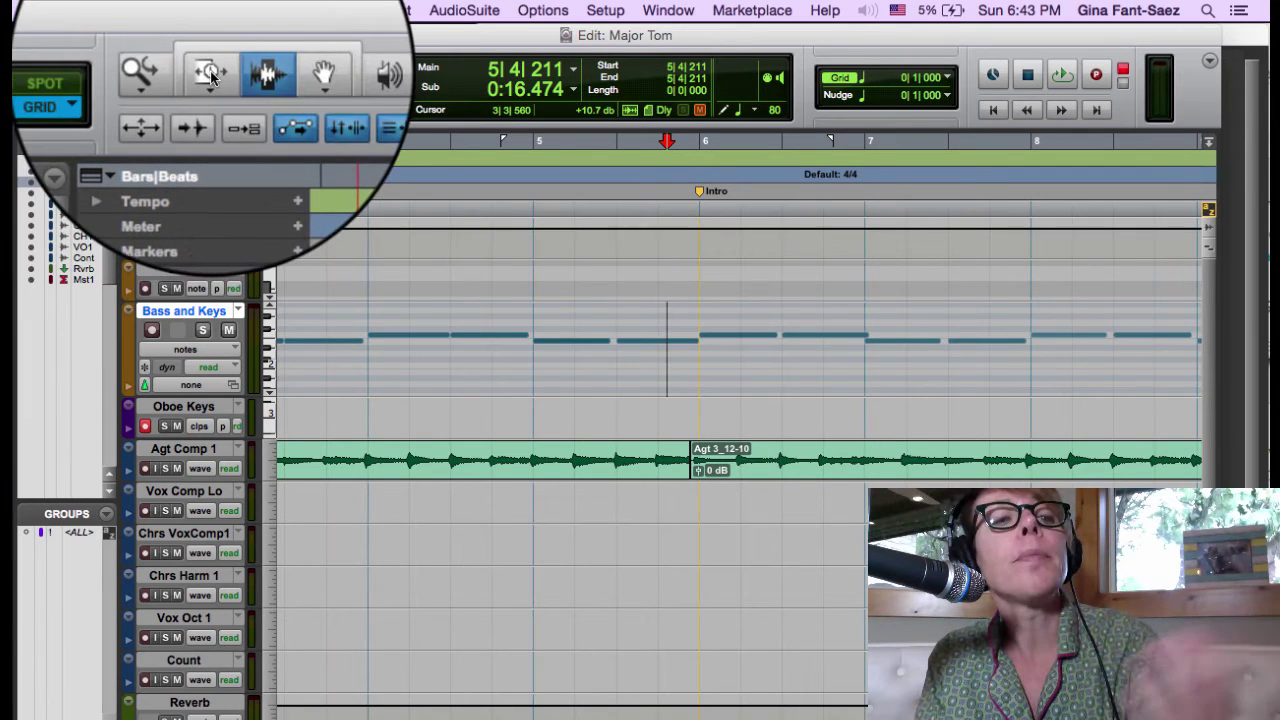
pyautogui.click(210, 78)
pyautogui.click(300, 88)
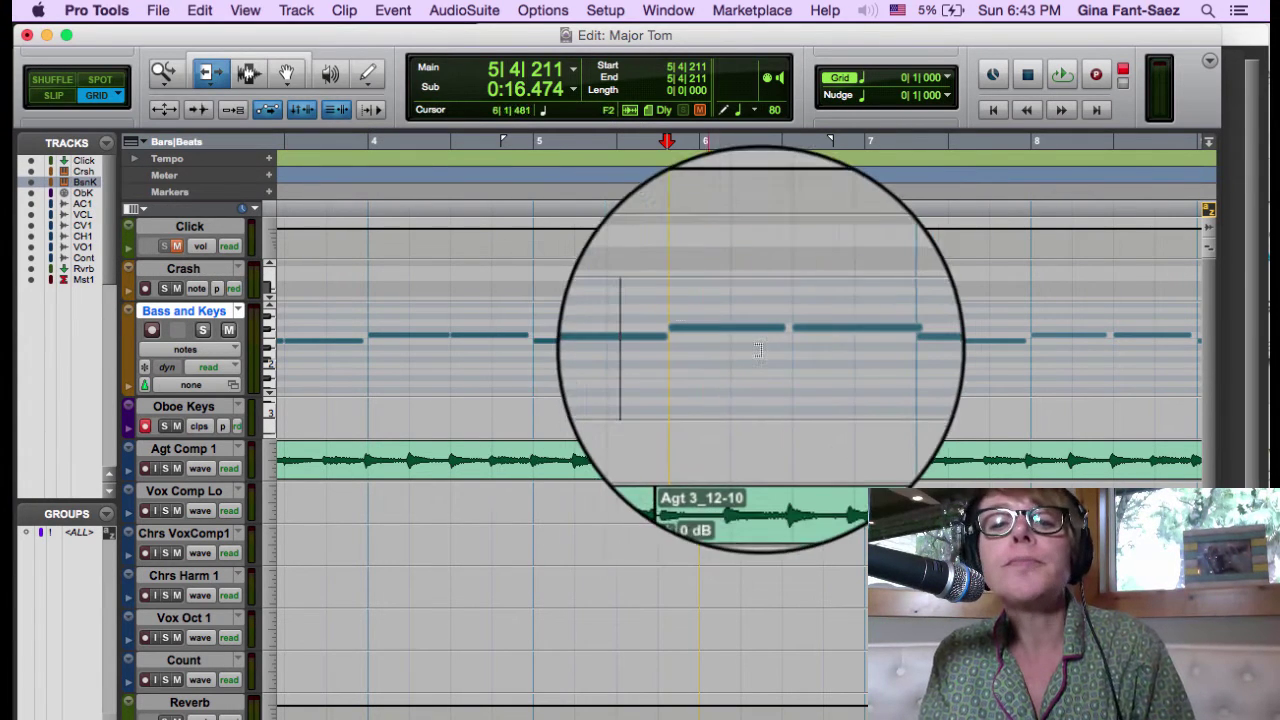
pyautogui.moveTo(766, 334); pyautogui.dragTo(787, 334)
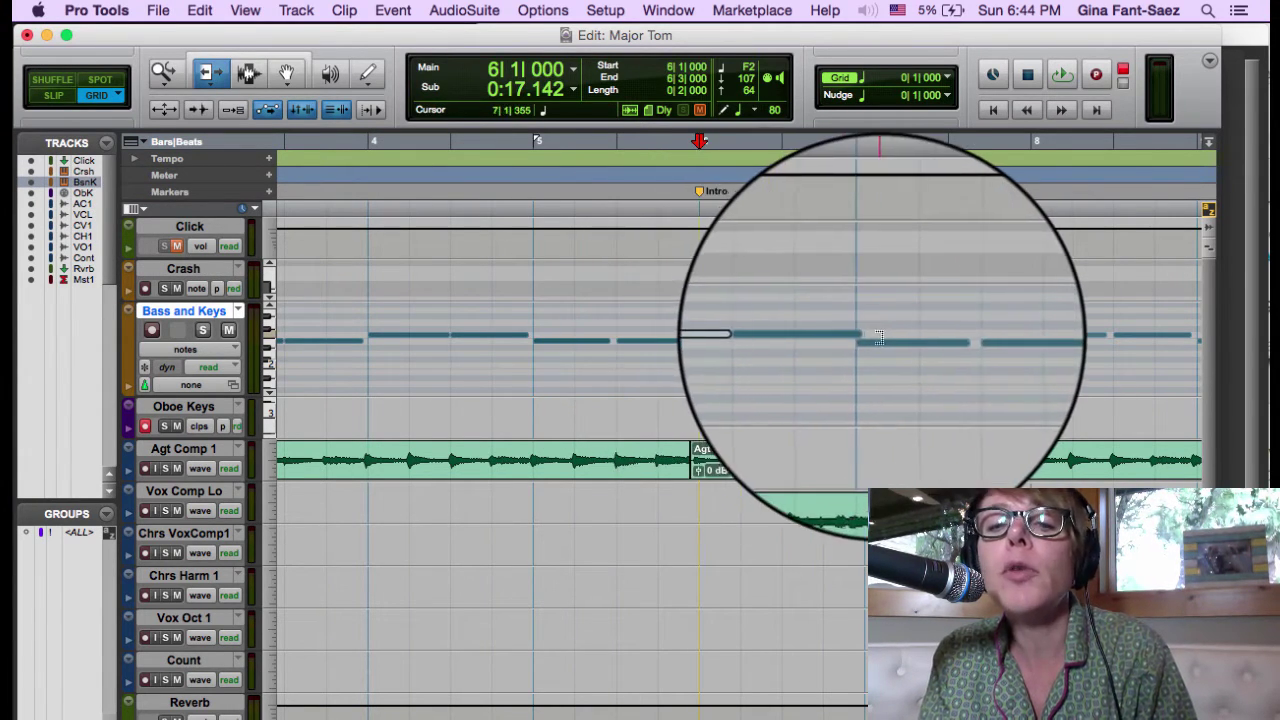
pyautogui.click(864, 334)
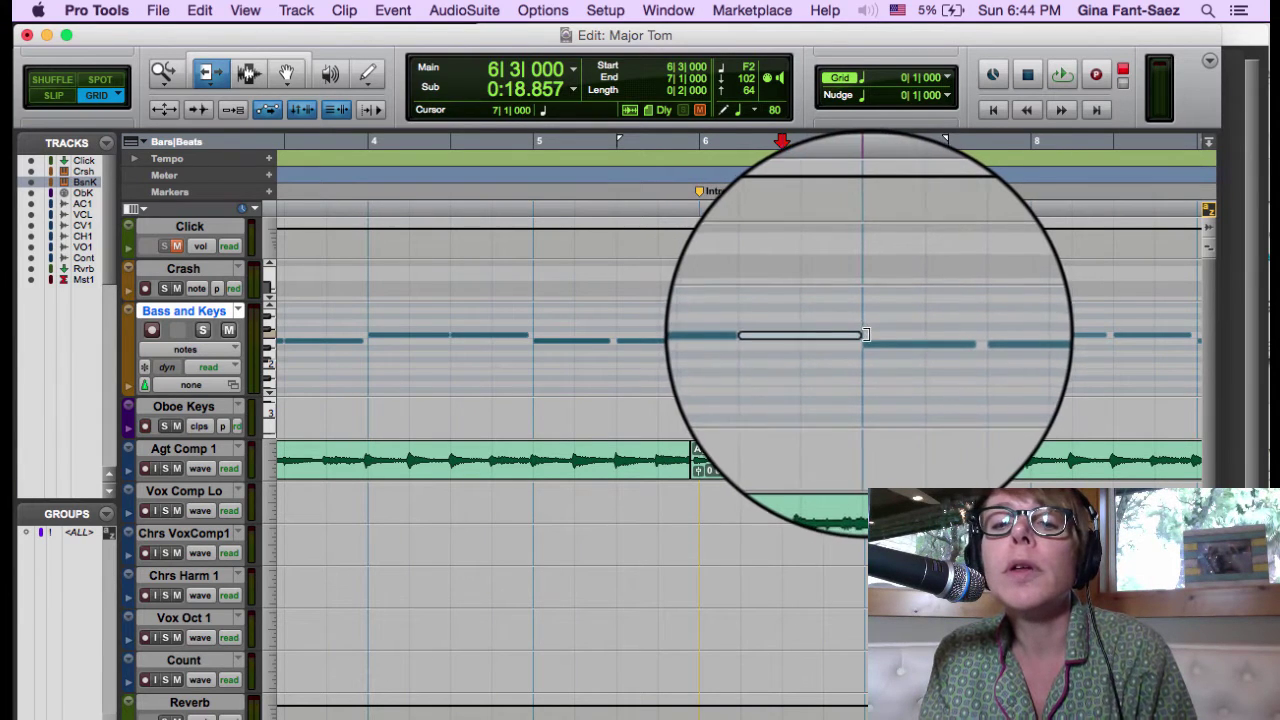
pyautogui.click(930, 338)
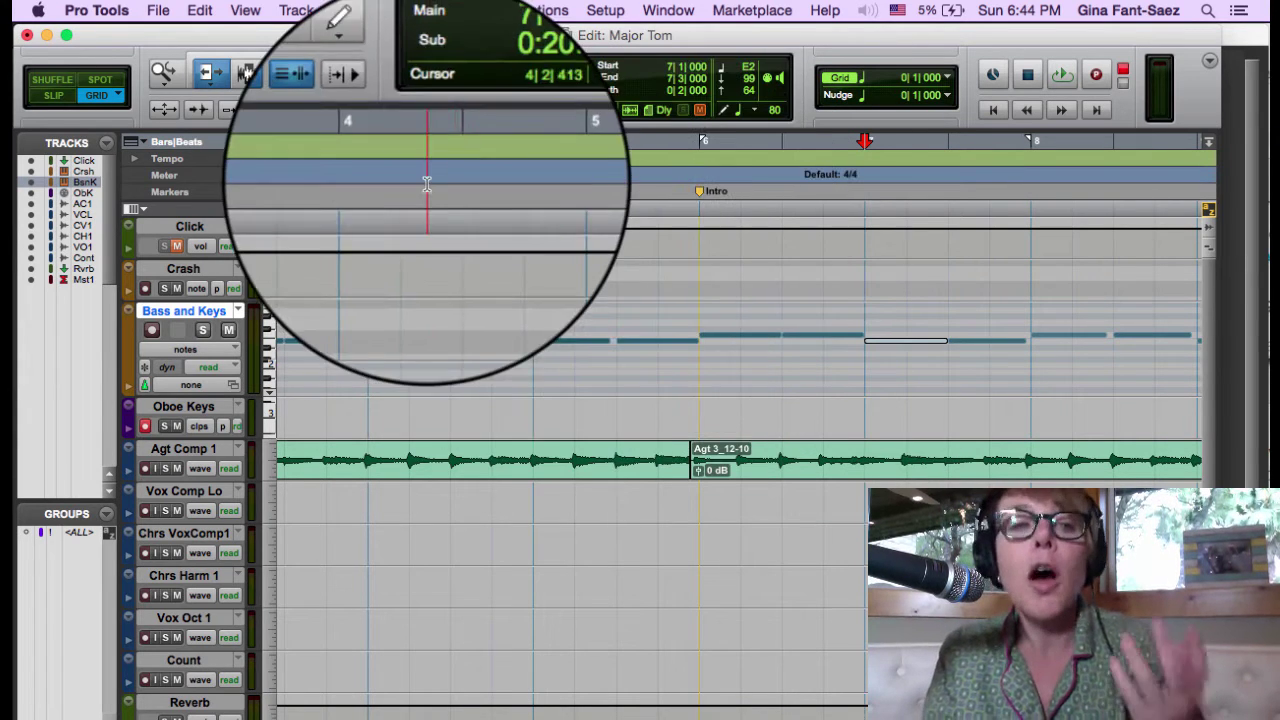
# - Select all notes on the Bass and Keys track and set their durations to 2|000 with the Change Duration operation
pyautogui.click(249, 73)
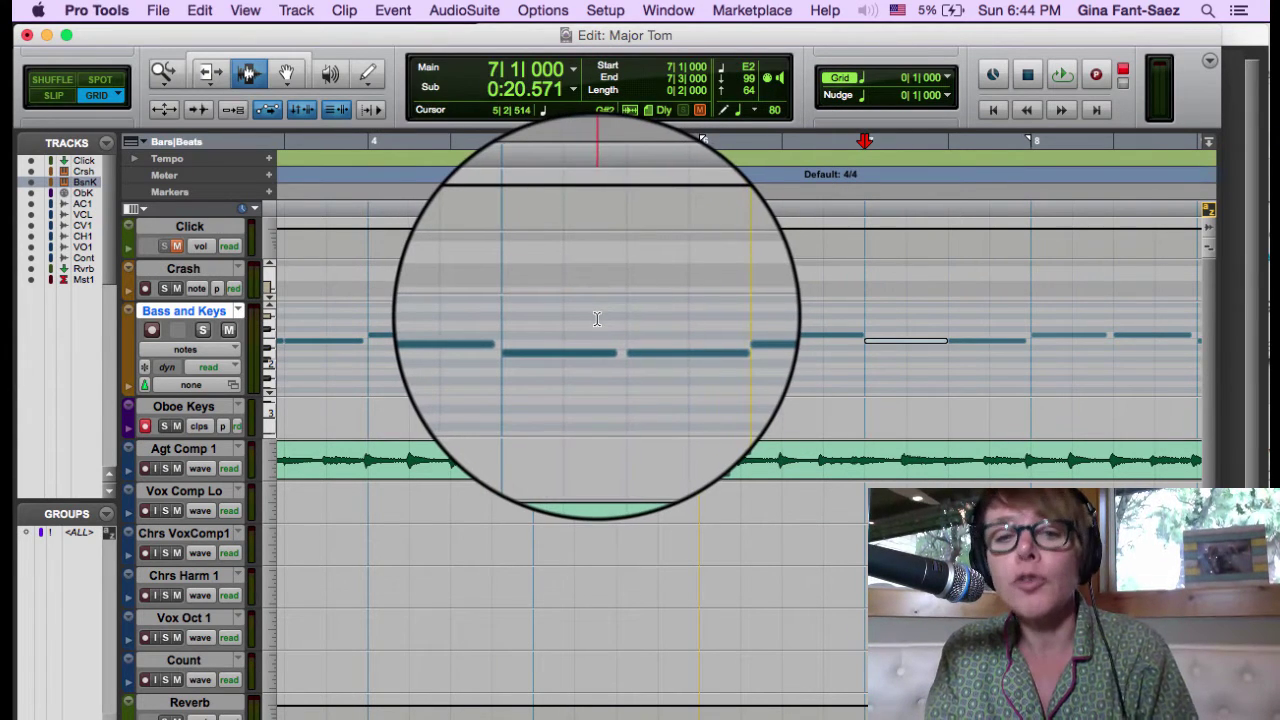
pyautogui.tripleClick(596, 318)
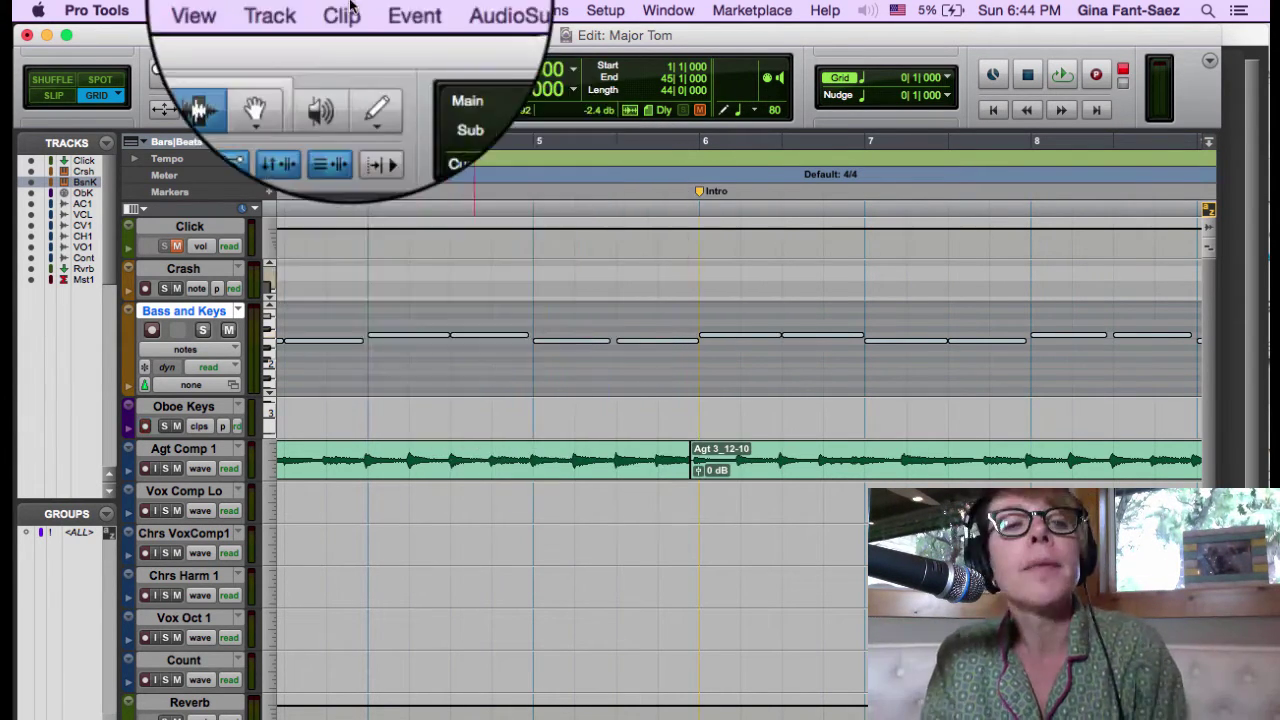
pyautogui.click(392, 12)
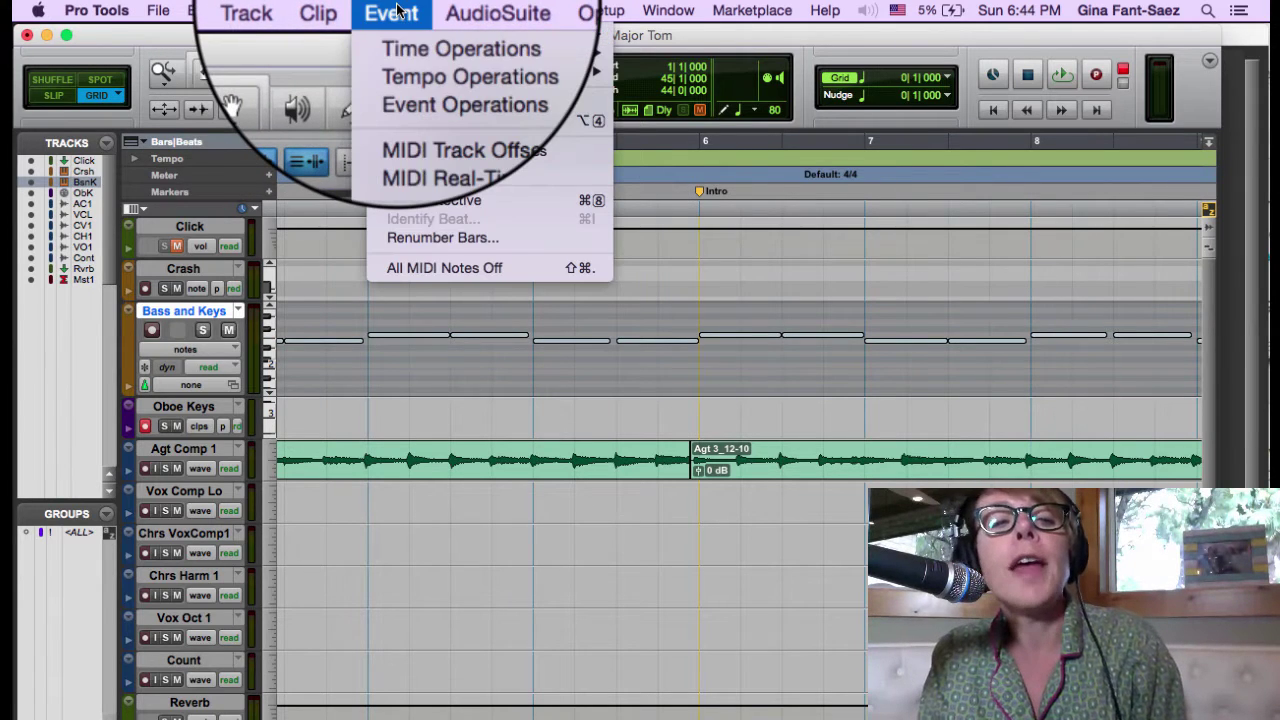
pyautogui.moveTo(424, 74)
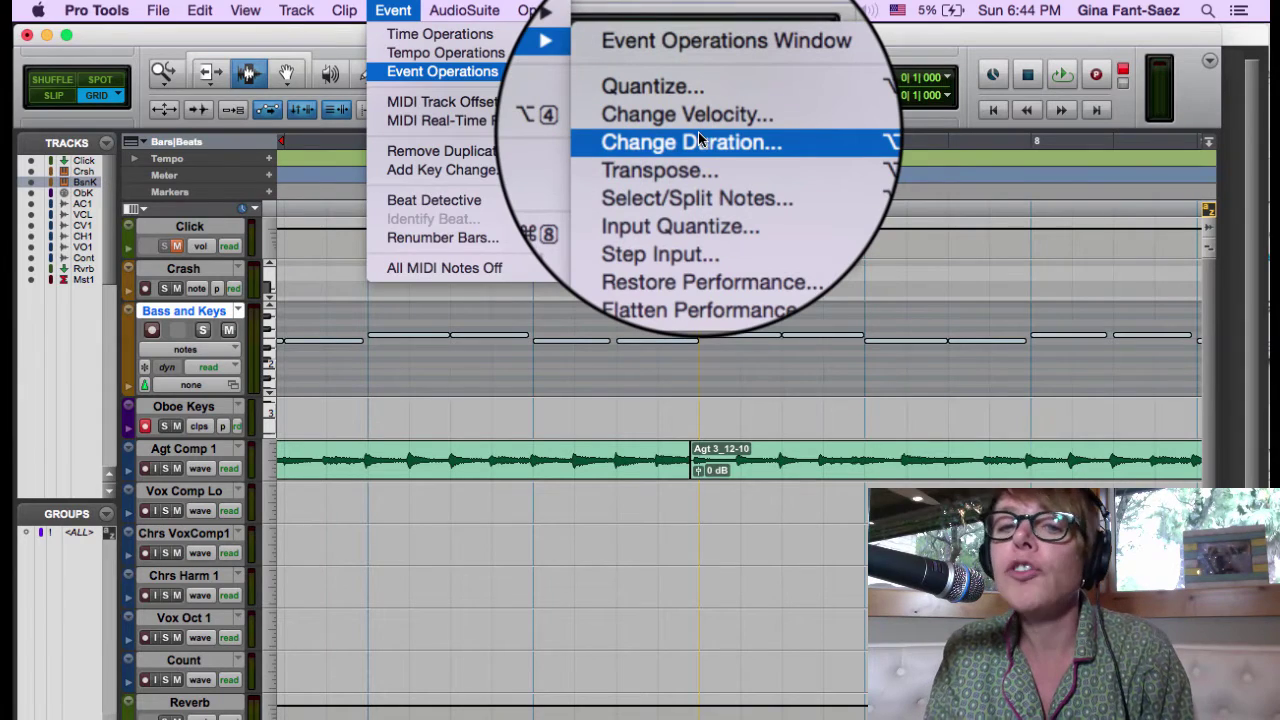
pyautogui.click(698, 134)
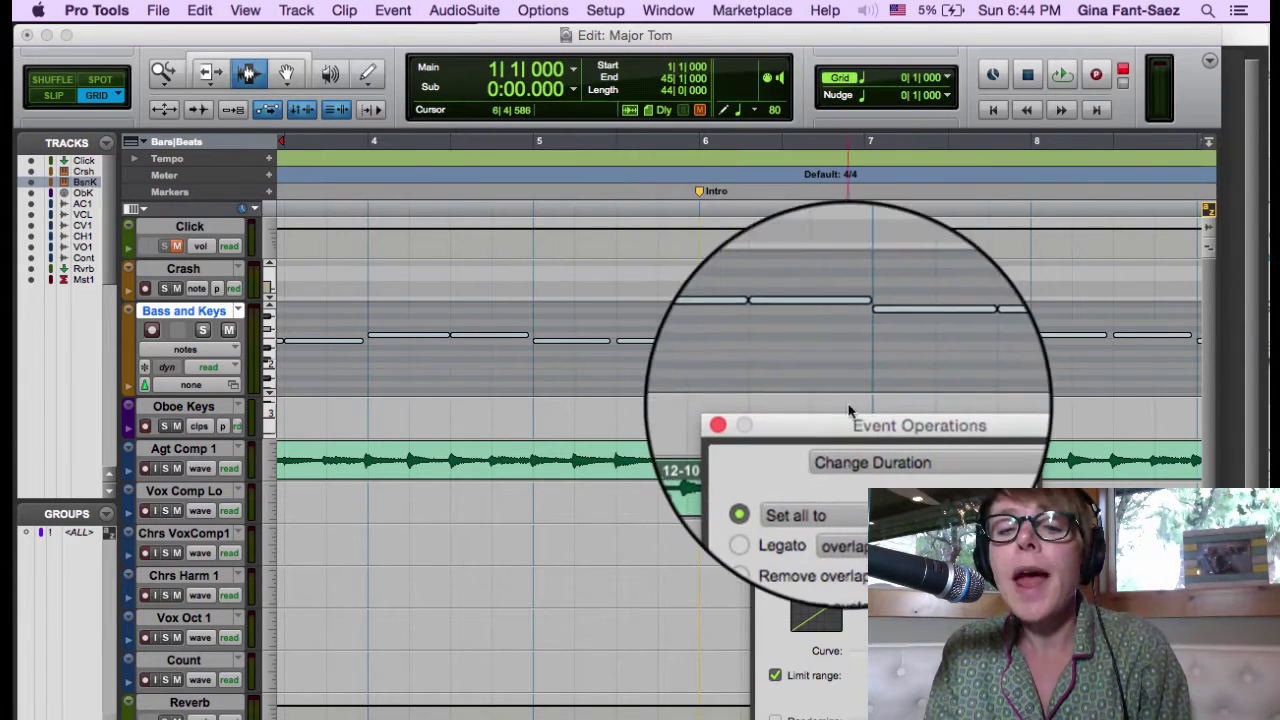
pyautogui.moveTo(848, 407); pyautogui.dragTo(736, 210)
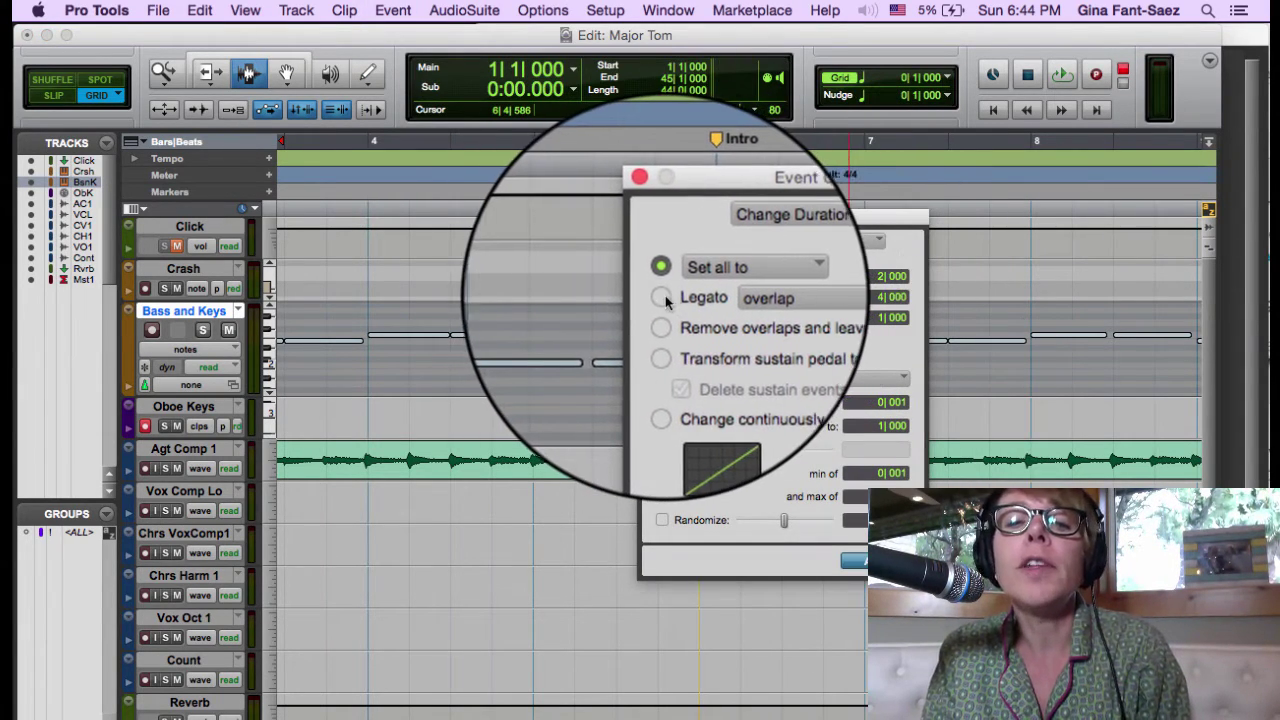
pyautogui.click(664, 300)
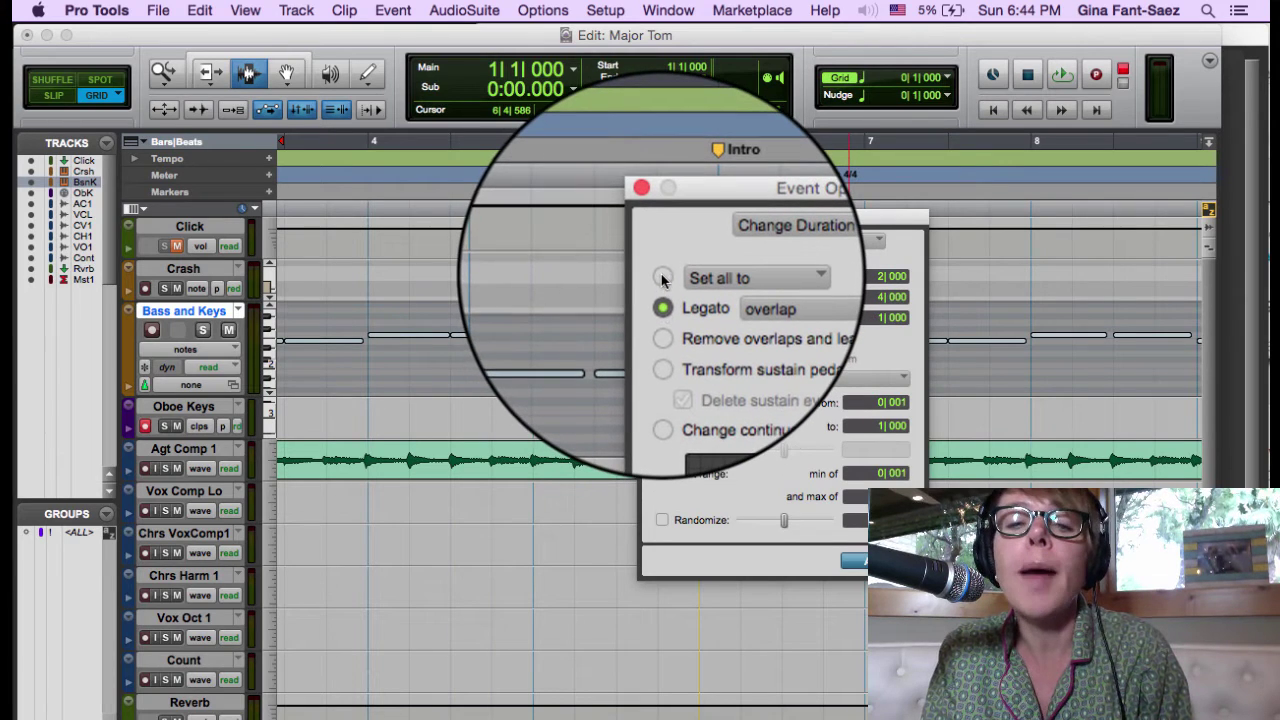
pyautogui.click(663, 278)
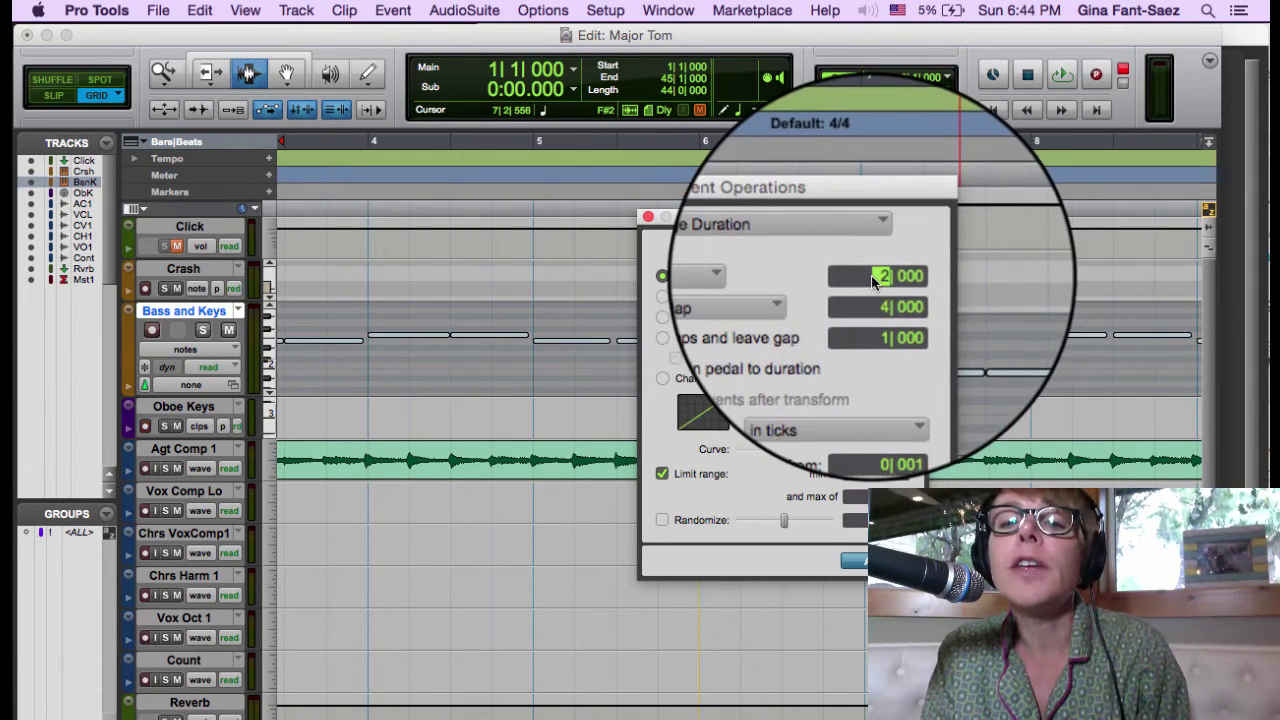
pyautogui.click(877, 276)
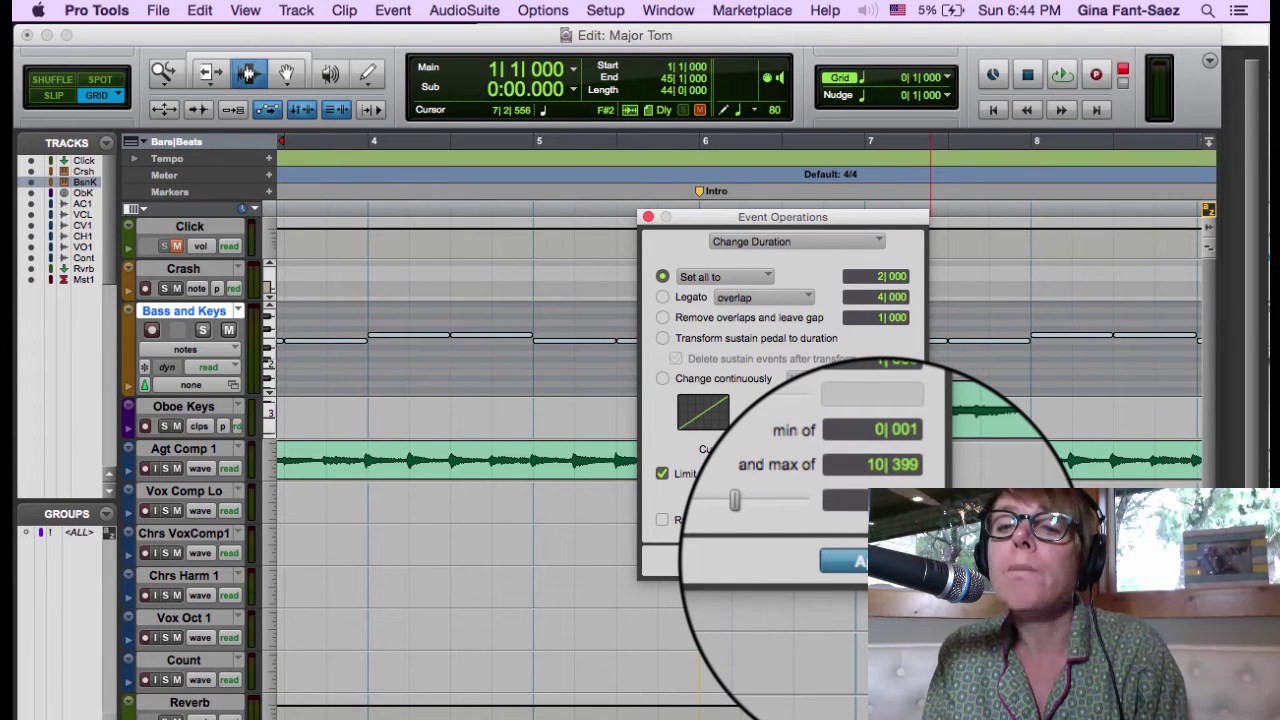
pyautogui.moveTo(840, 224); pyautogui.dragTo(629, 222)
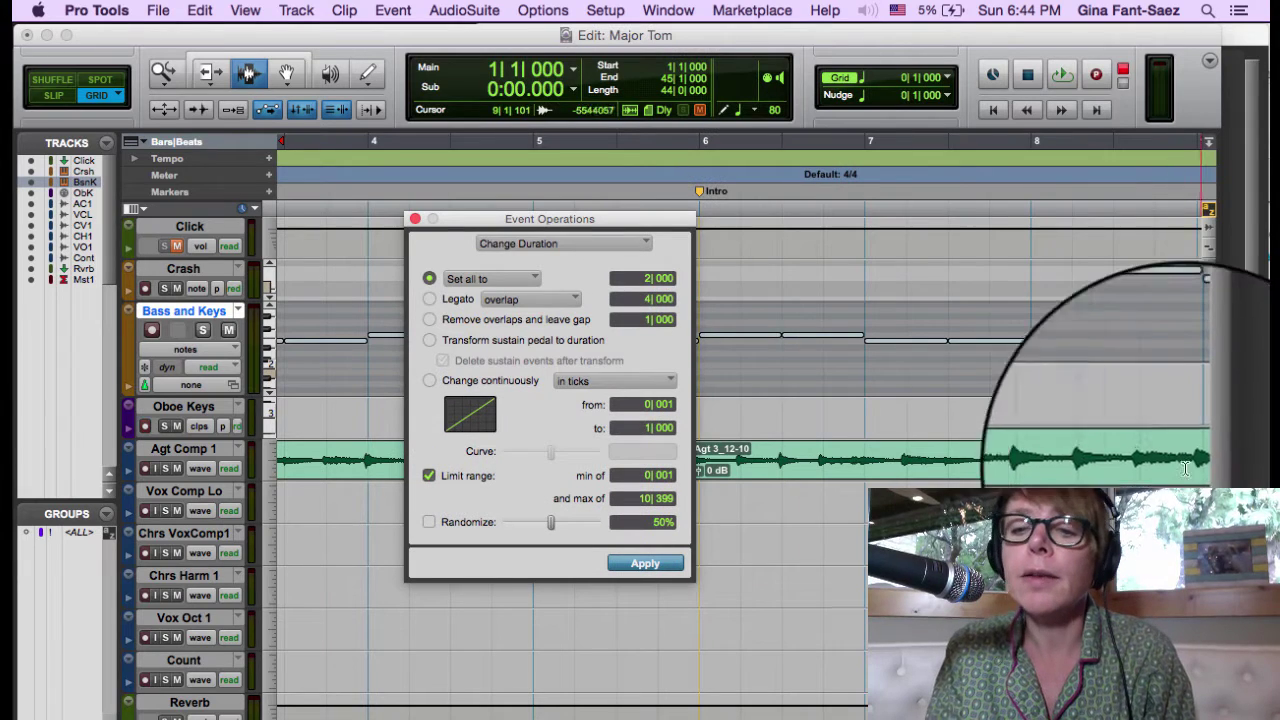
# - Play back the lengthened bass notes from 9|1|000 and close the Event Operations window
pyautogui.hscroll(5, 1100, 405)
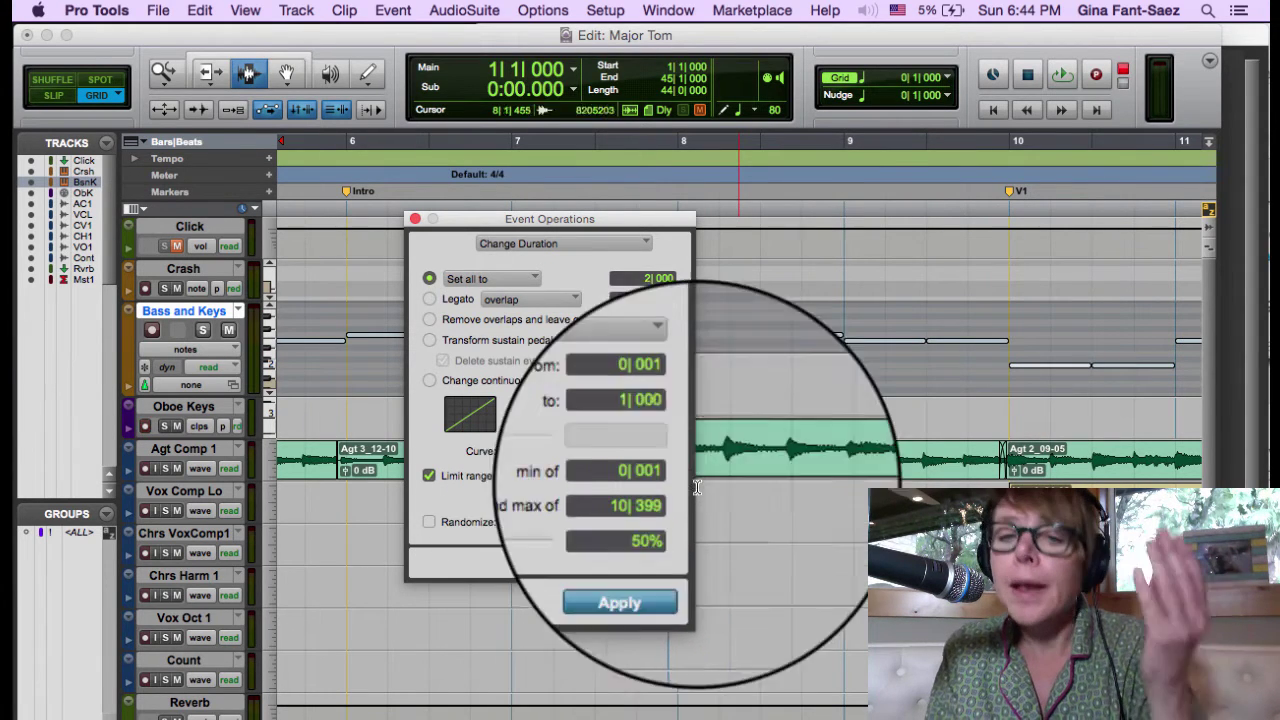
pyautogui.click(827, 373)
pyautogui.press('space')
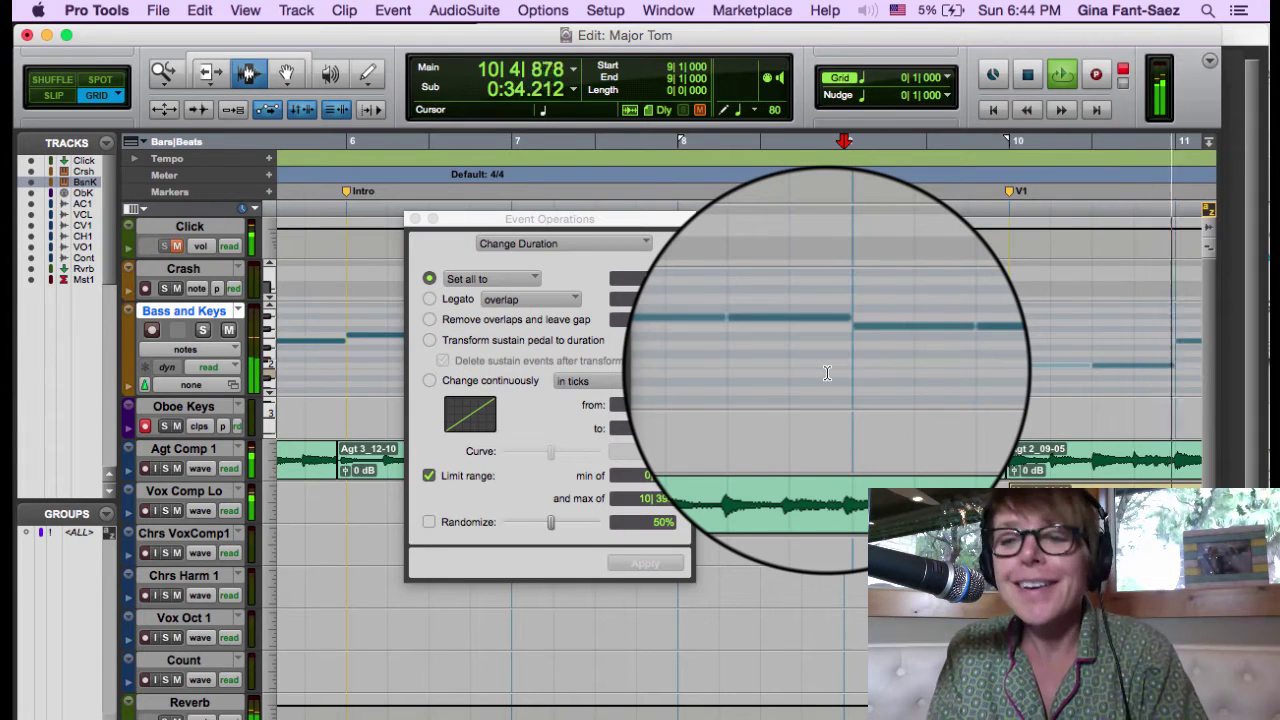
pyautogui.press('space')
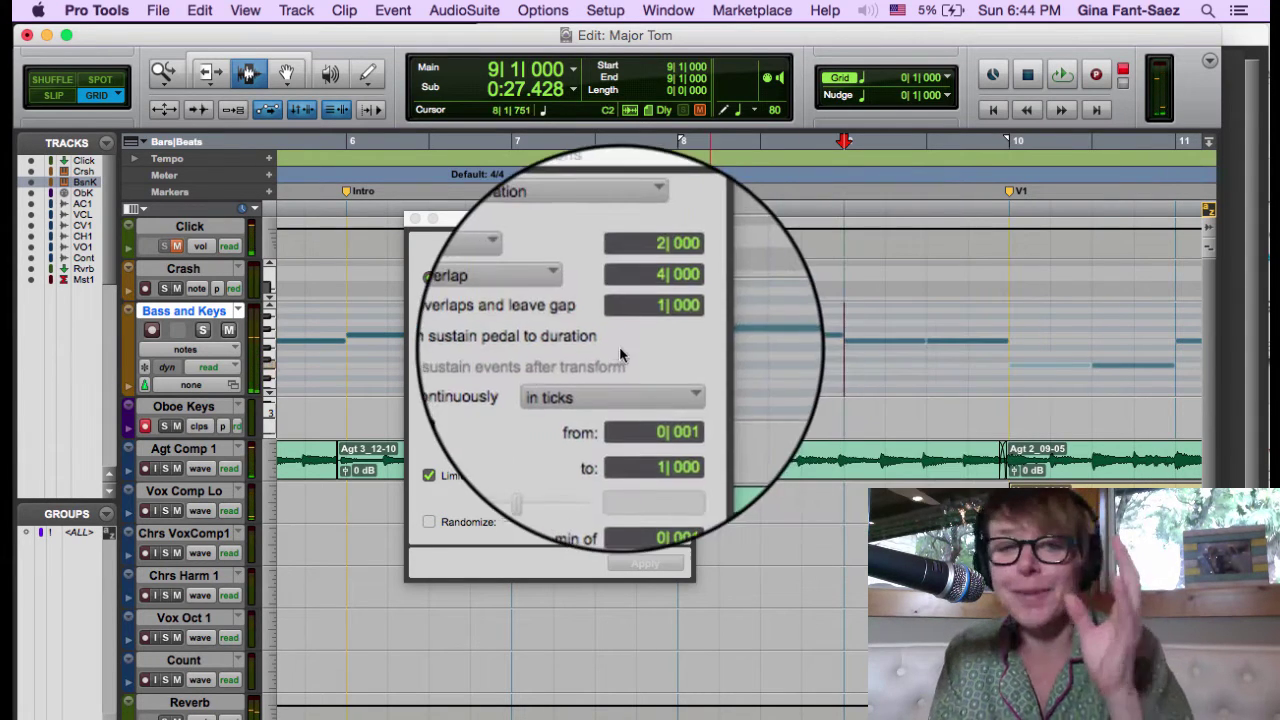
pyautogui.click(414, 219)
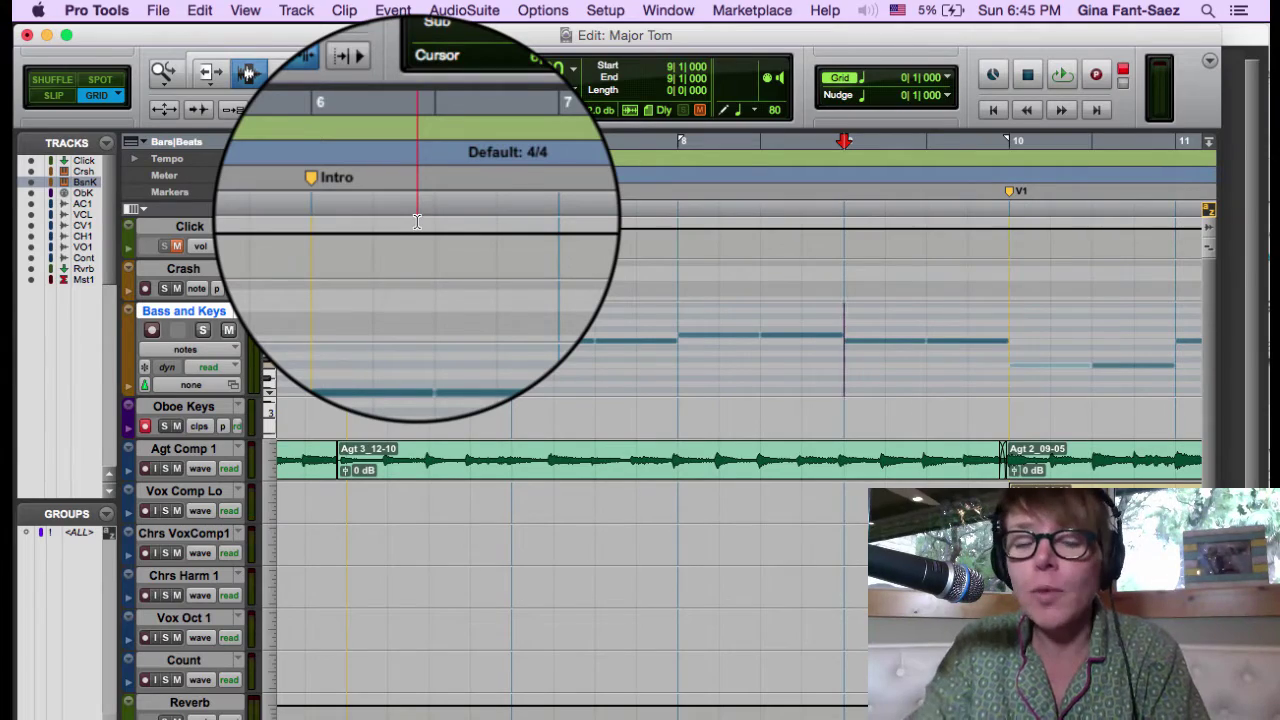
# - Raise the FX 1 send of the Full Pick Bass part slightly in the Bass and Keys track's Xpand!2, then close the plug-in
pyautogui.press('super+equal')
pyautogui.click(218, 82)
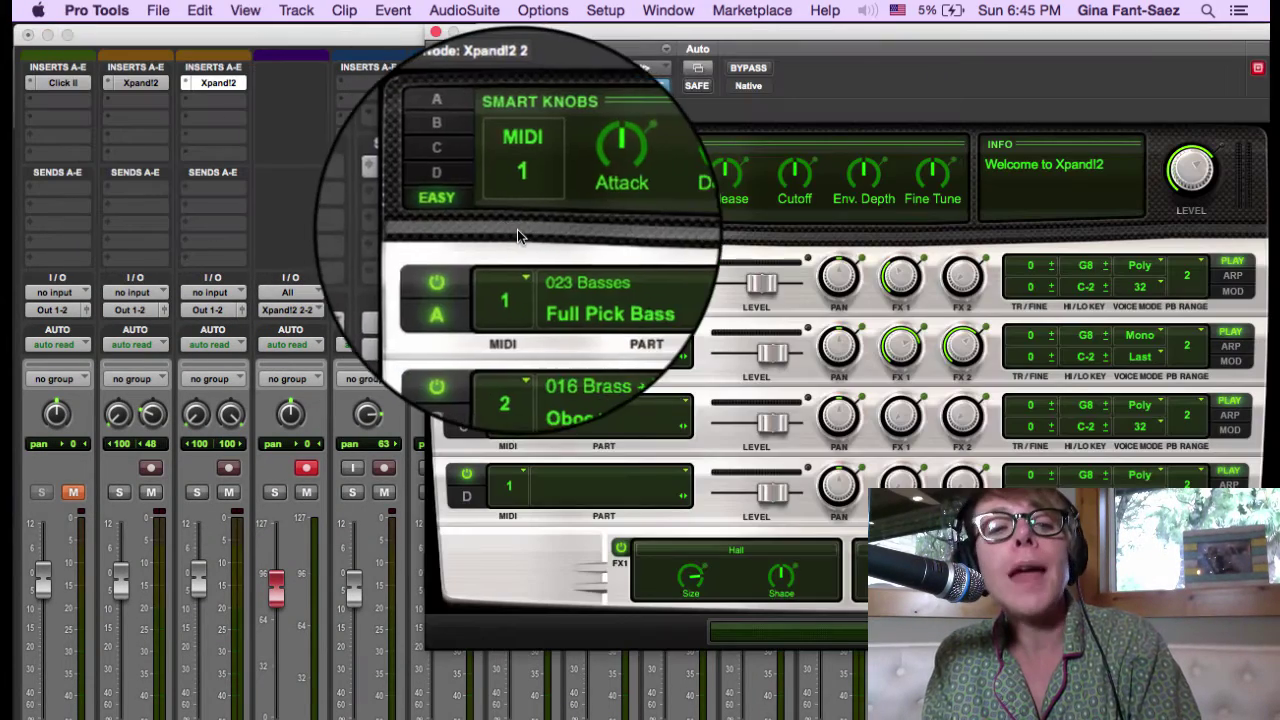
pyautogui.moveTo(899, 287)
pyautogui.moveTo(899, 287); pyautogui.dragTo(898, 280)
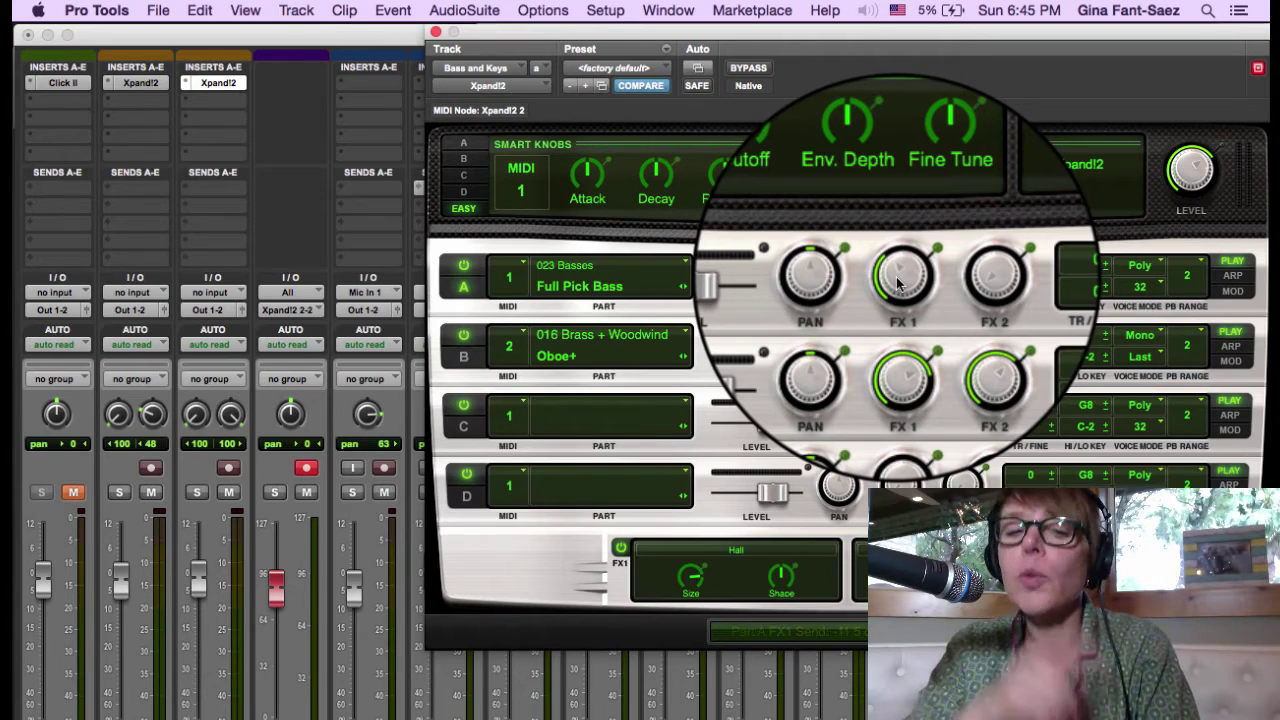
pyautogui.press('super+equal')
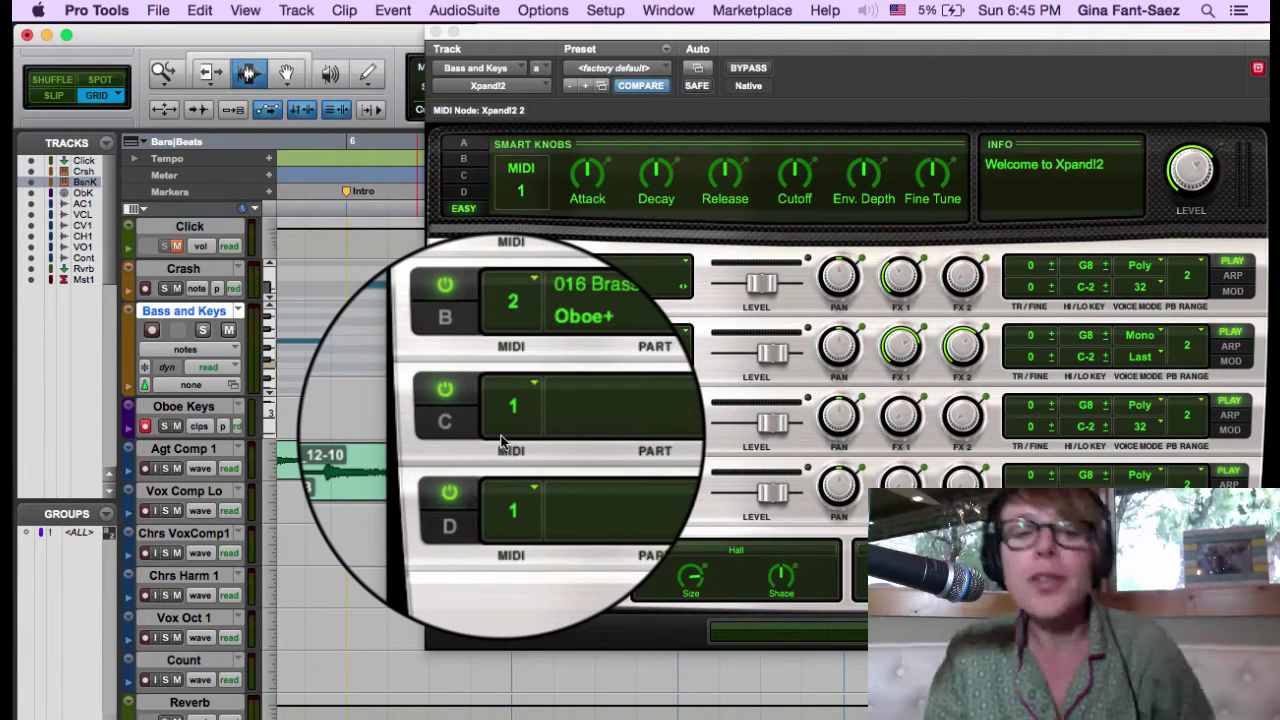
pyautogui.press('super+equal')
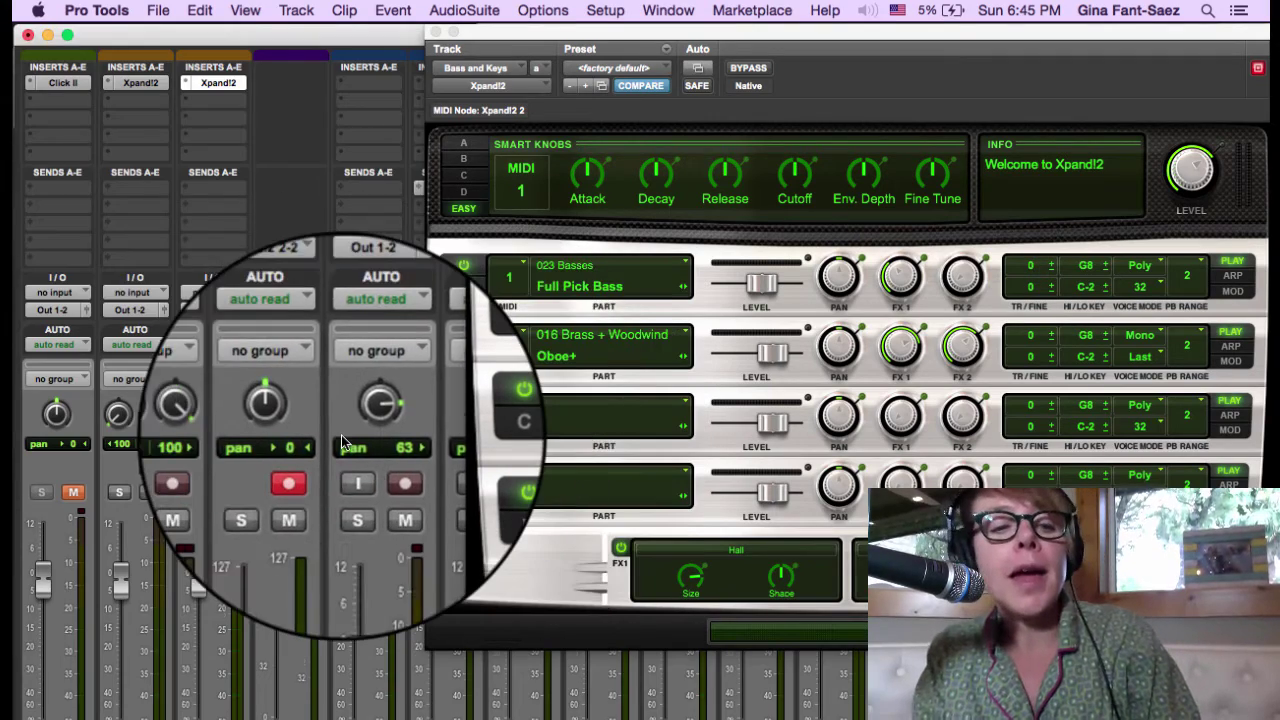
pyautogui.click(436, 34)
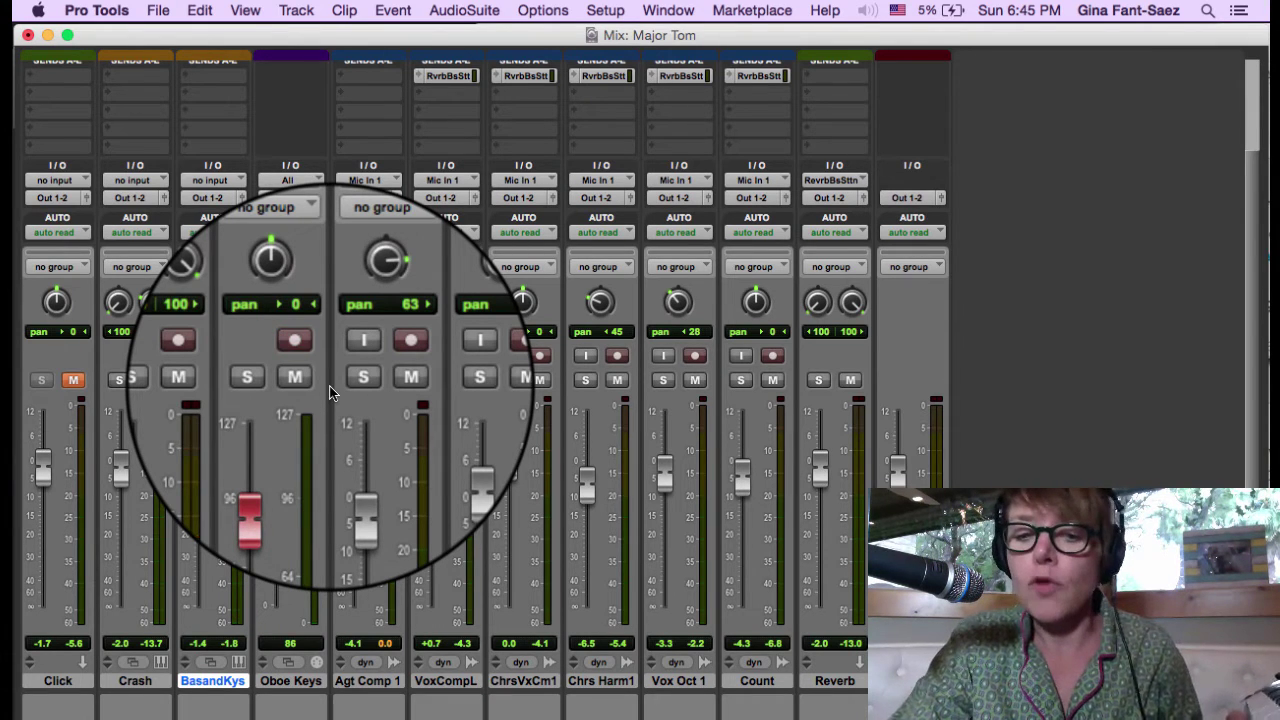
# - Switch to the Edit window, fit the whole session in view and enlarge the Oboe Keys track's height
pyautogui.press('super+equal')
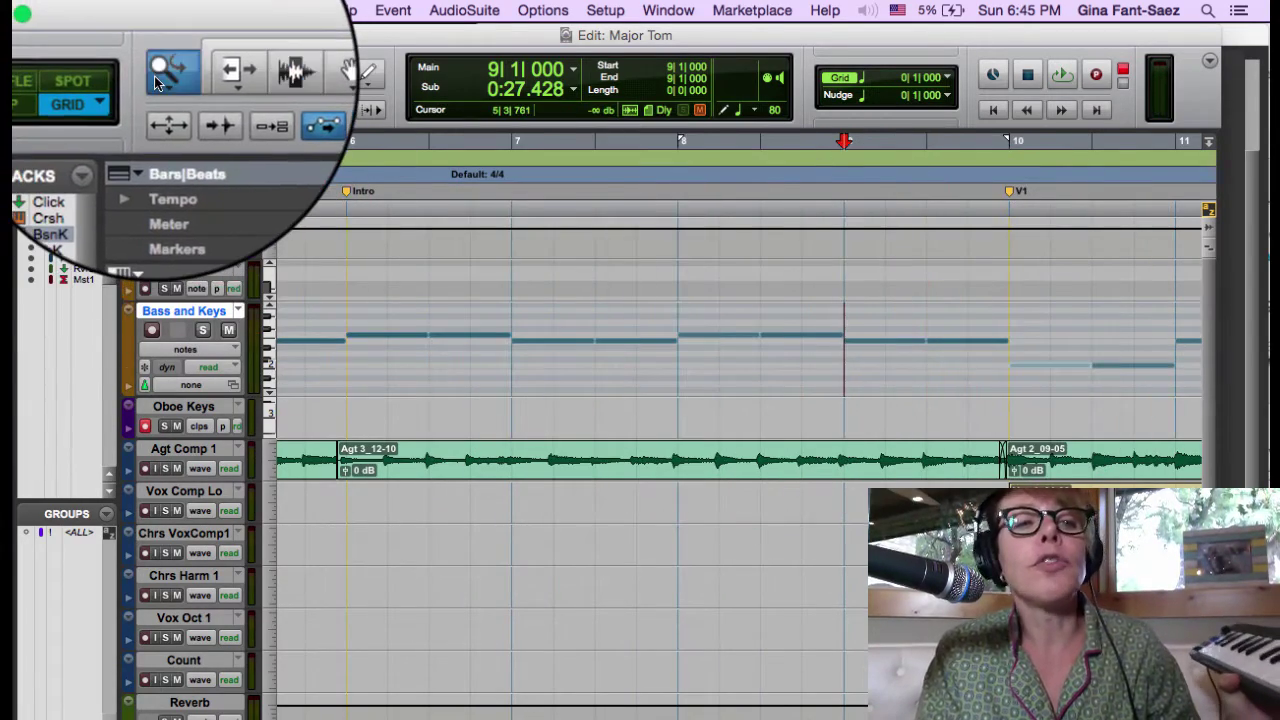
pyautogui.doubleClick(154, 76)
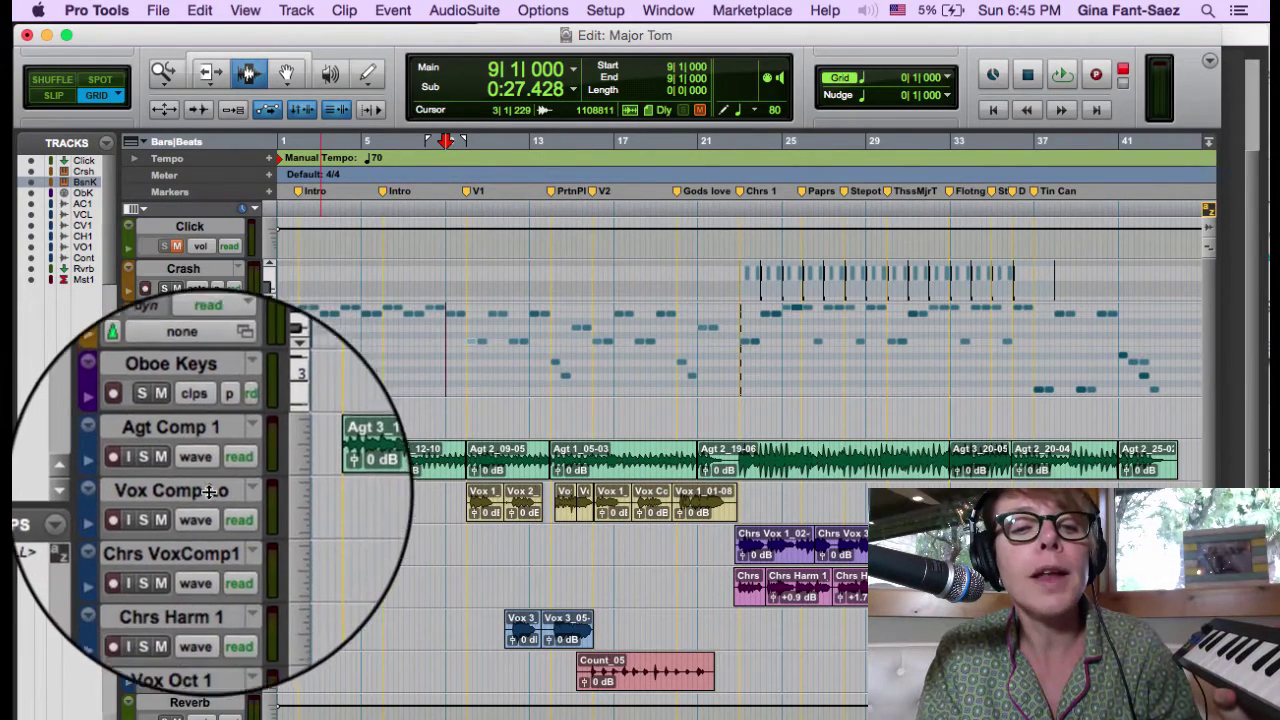
pyautogui.moveTo(207, 470); pyautogui.dragTo(211, 534)
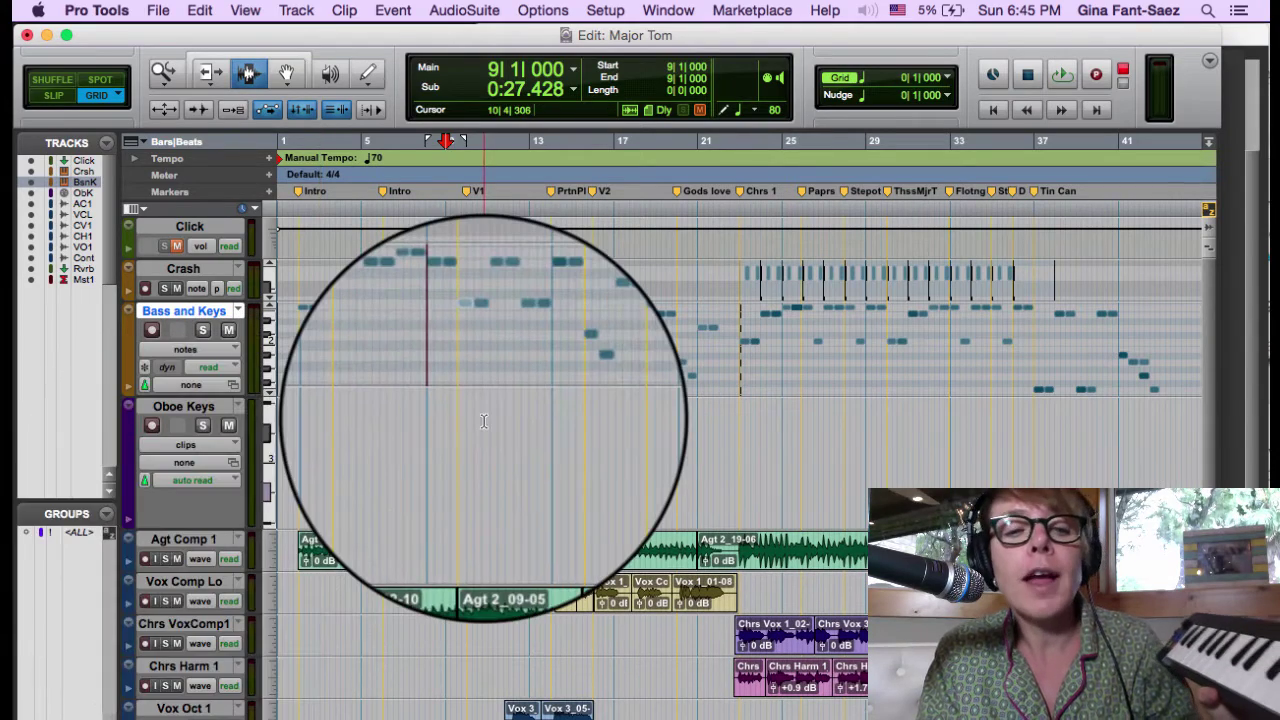
# - Record the oboe part on the Oboe Keys track from 9|3|000 up to bar 14
pyautogui.click(449, 452)
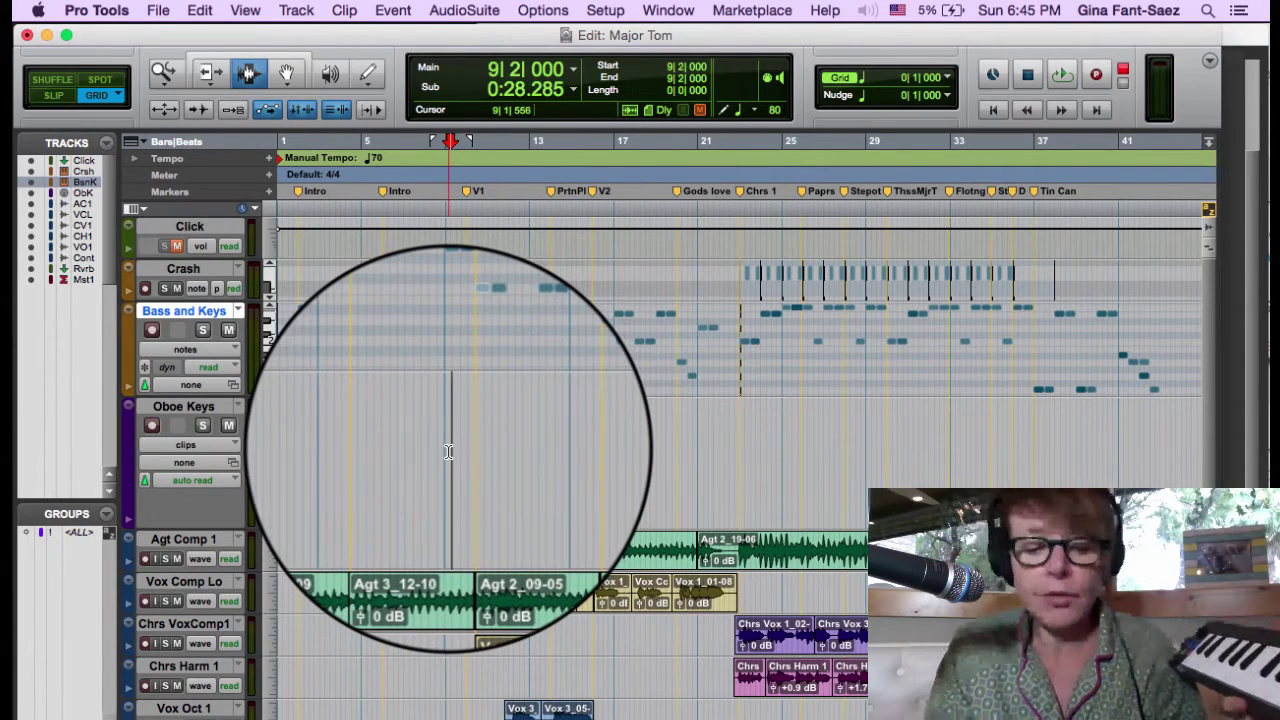
pyautogui.press('super+bracketright')
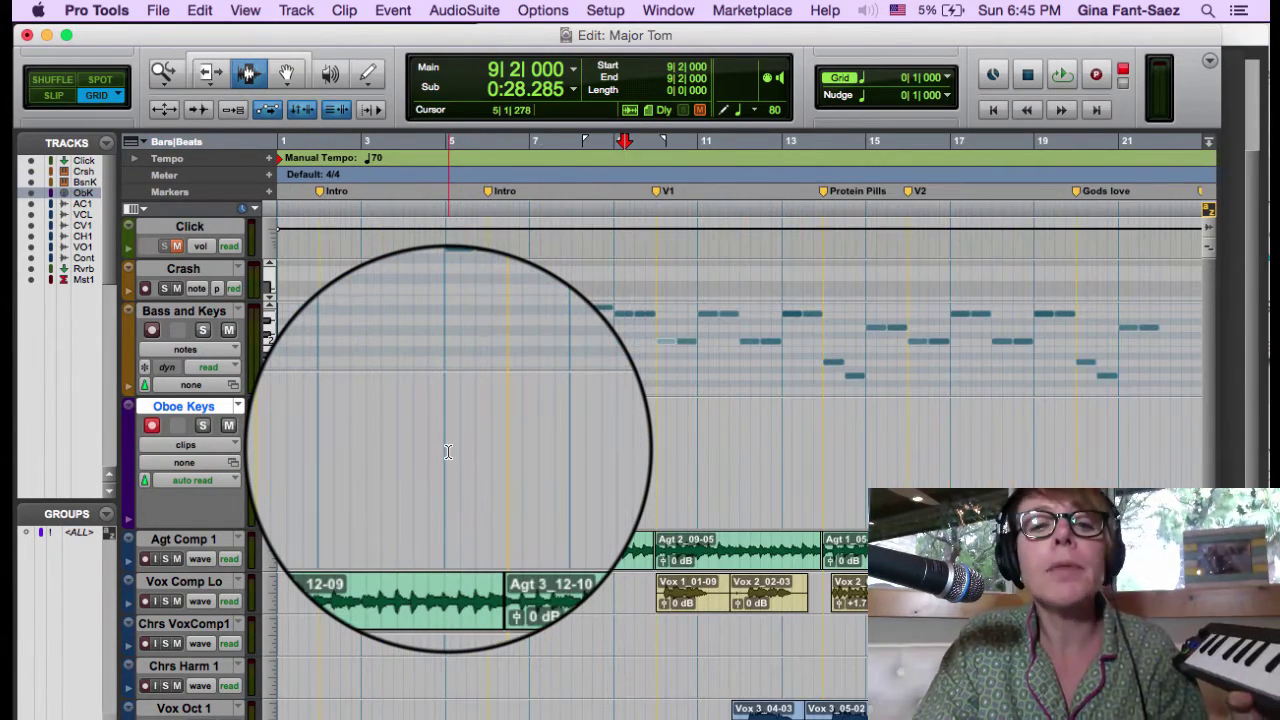
pyautogui.click(634, 472)
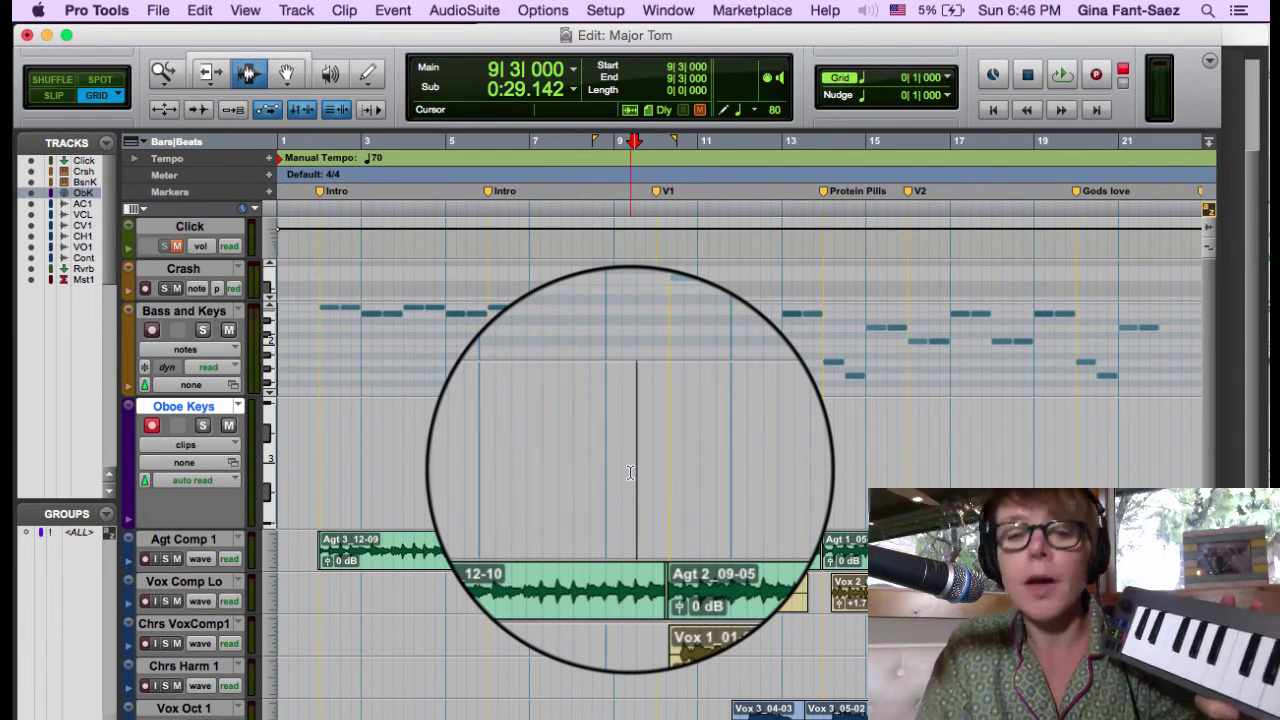
pyautogui.press('super+space')
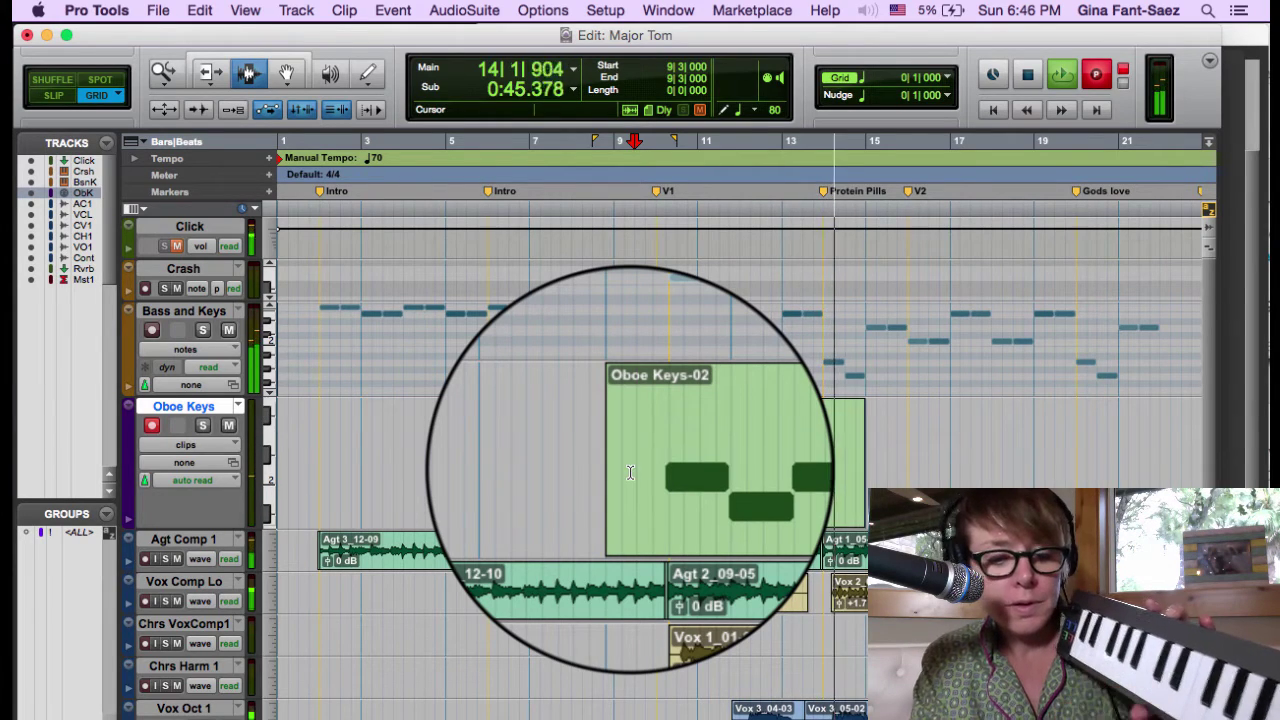
pyautogui.press('space')
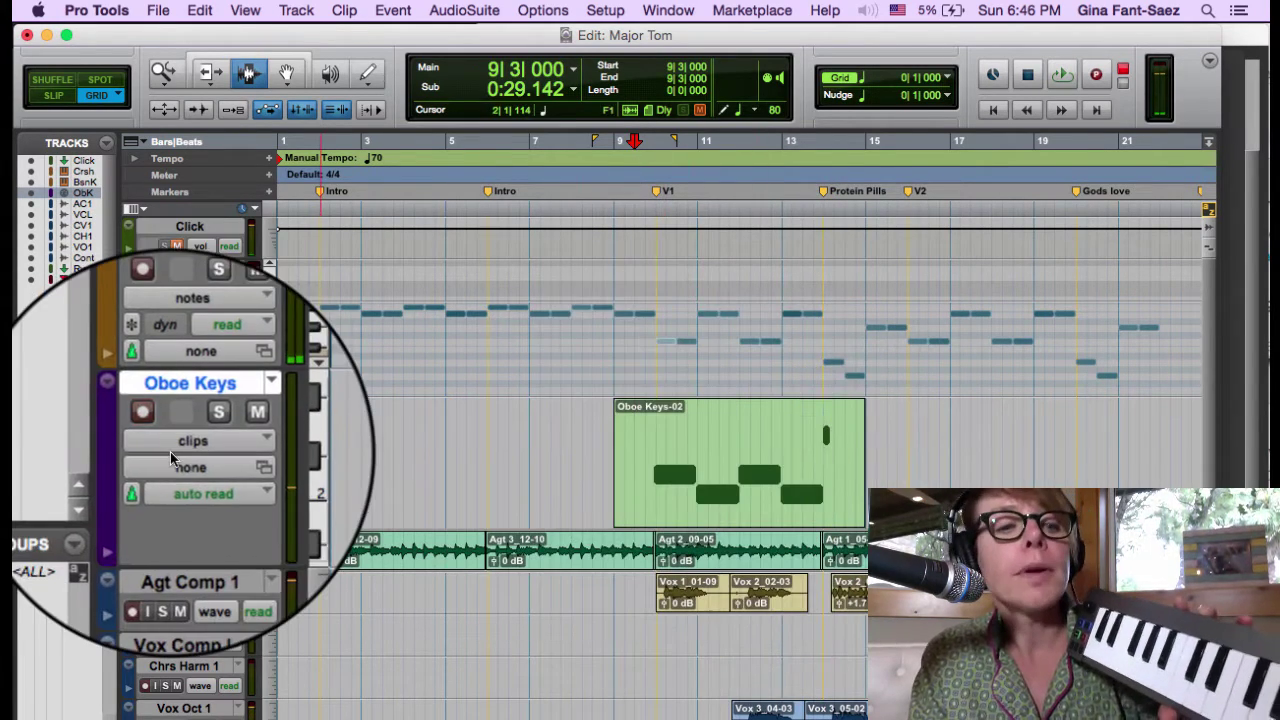
# - Switch the Oboe Keys track to notes view and delete the short stray note at the end of the take, at bar 14
pyautogui.click(185, 445)
pyautogui.click(182, 470)
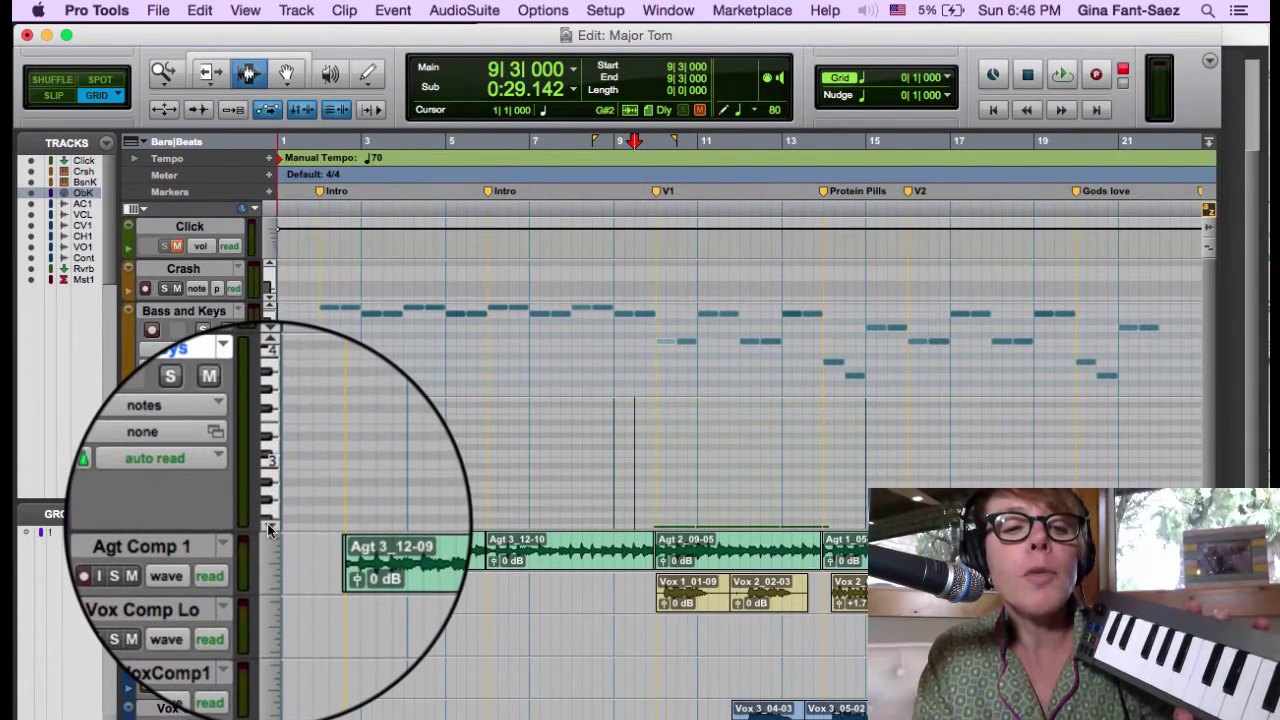
pyautogui.moveTo(267, 523); pyautogui.dragTo(267, 523)
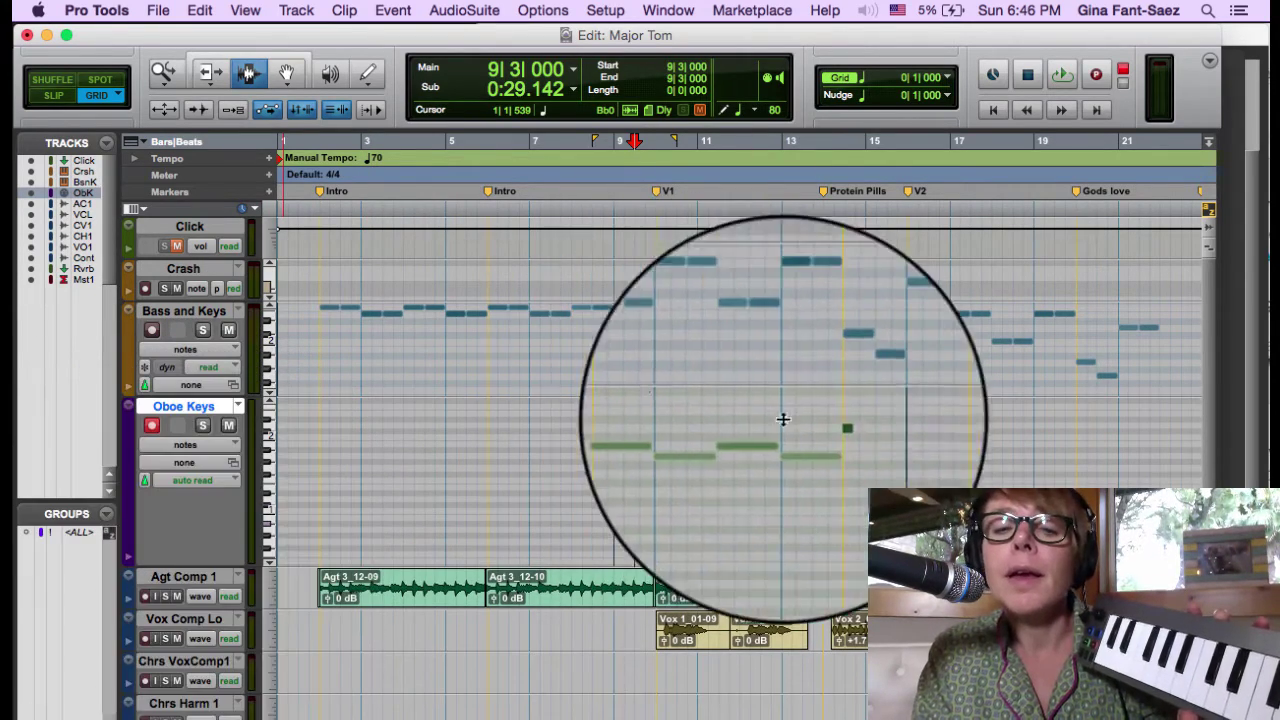
pyautogui.click(286, 73)
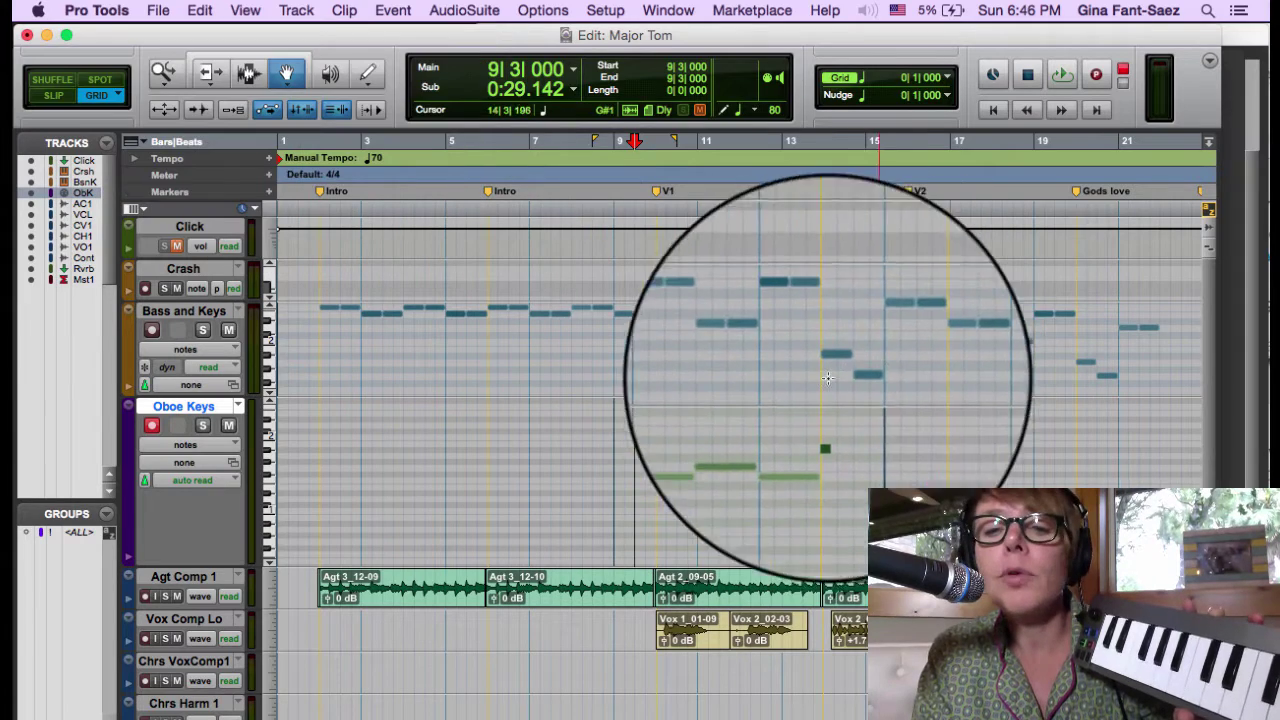
pyautogui.click(825, 424)
pyautogui.moveTo(825, 420); pyautogui.dragTo(839, 428)
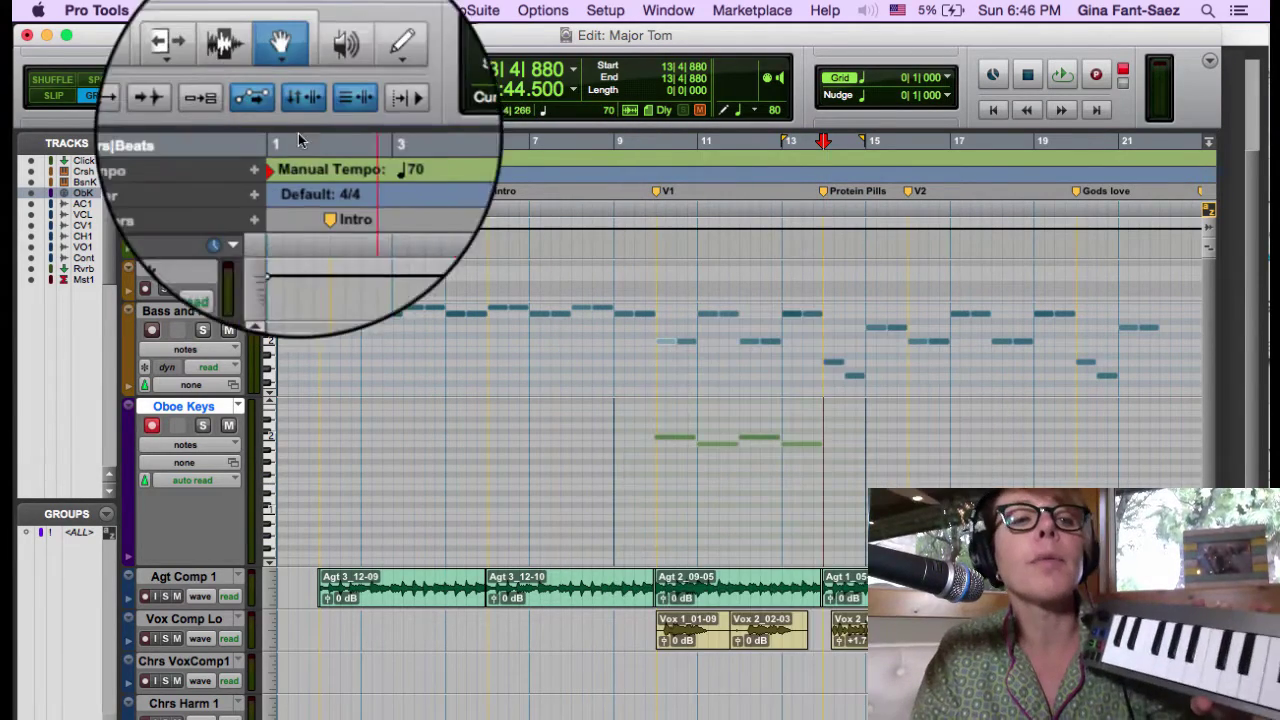
# - Record the continuation of the oboe part on the Oboe Keys track from 14|1|000 to about the end of bar 22
pyautogui.click(249, 74)
pyautogui.click(818, 497)
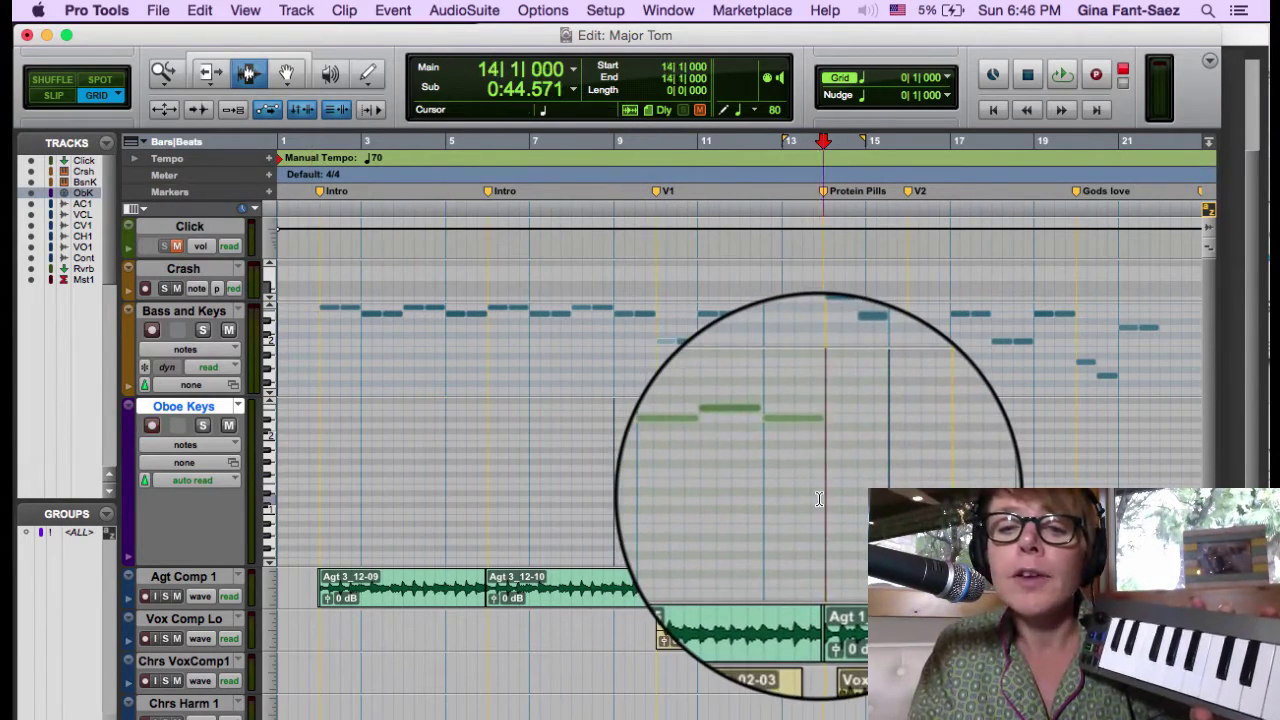
pyautogui.press('super+space')
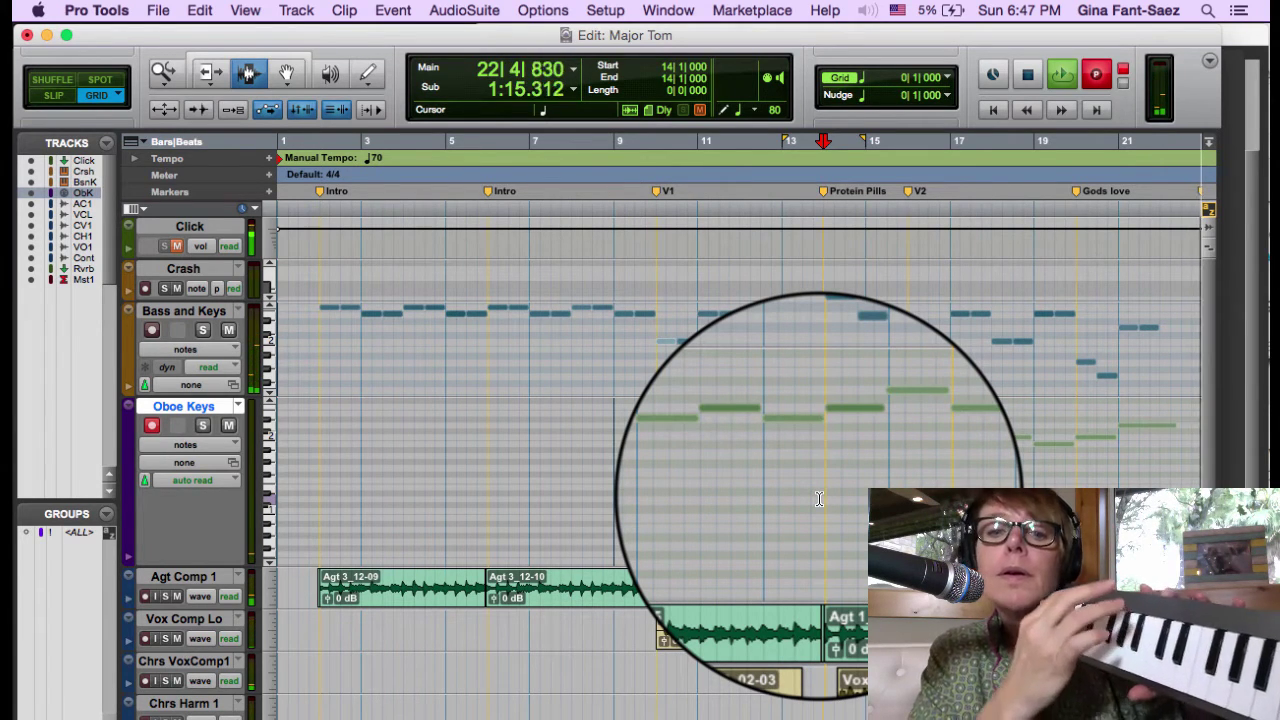
pyautogui.press('space')
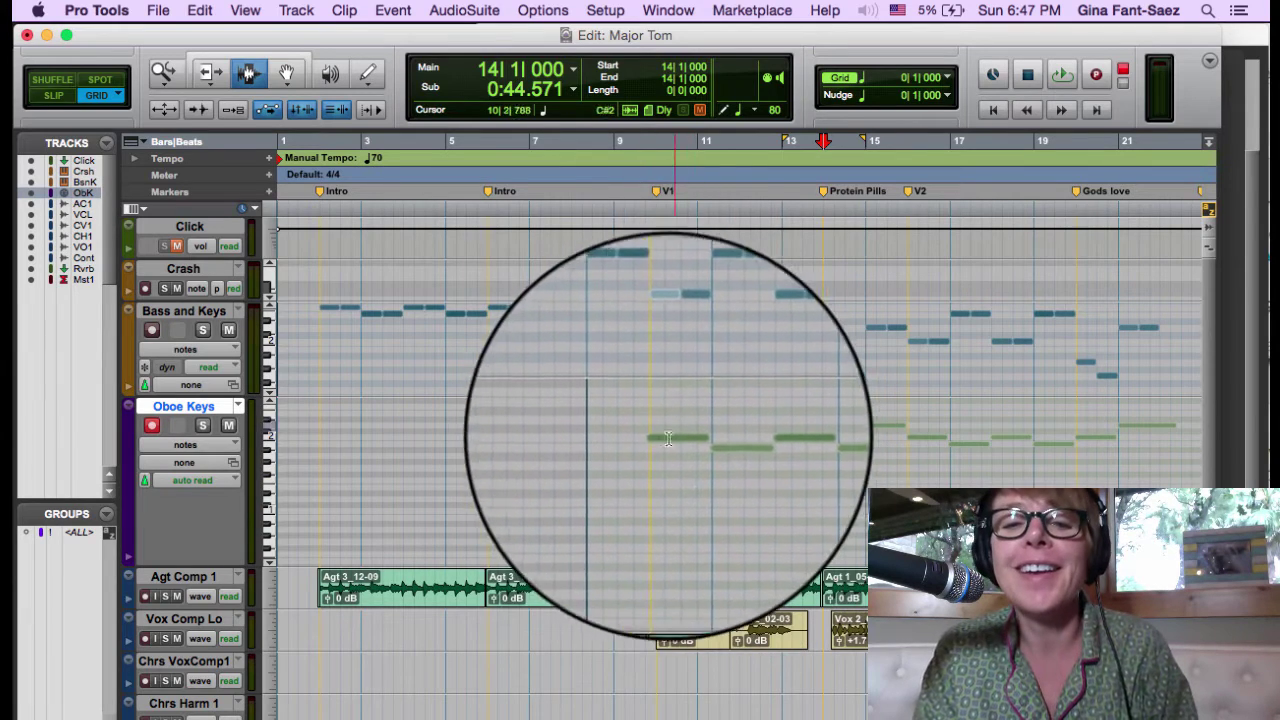
# - Quantize the Oboe Keys notes from 9|4|000 to 21|4|000 to a 1/4 note grid, preserving note duration, and close Event Operations
pyautogui.moveTo(642, 447); pyautogui.dragTo(1149, 457)
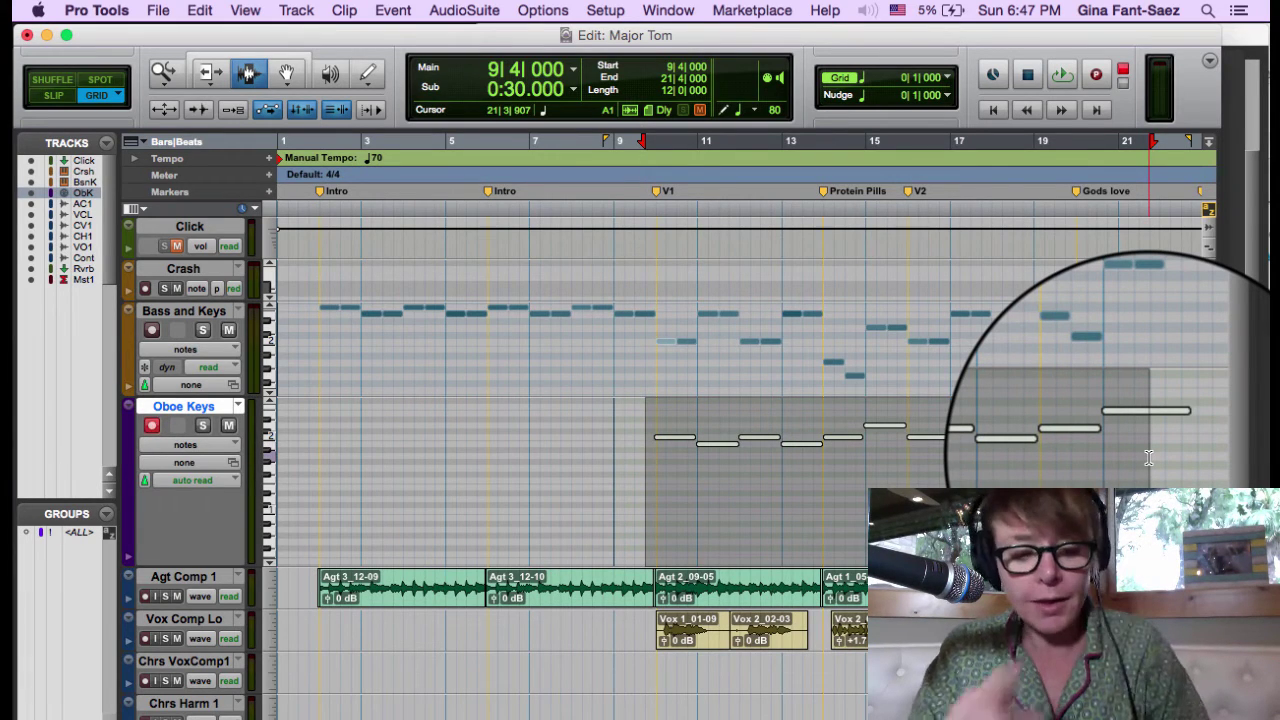
pyautogui.hotkey('alt', '0')
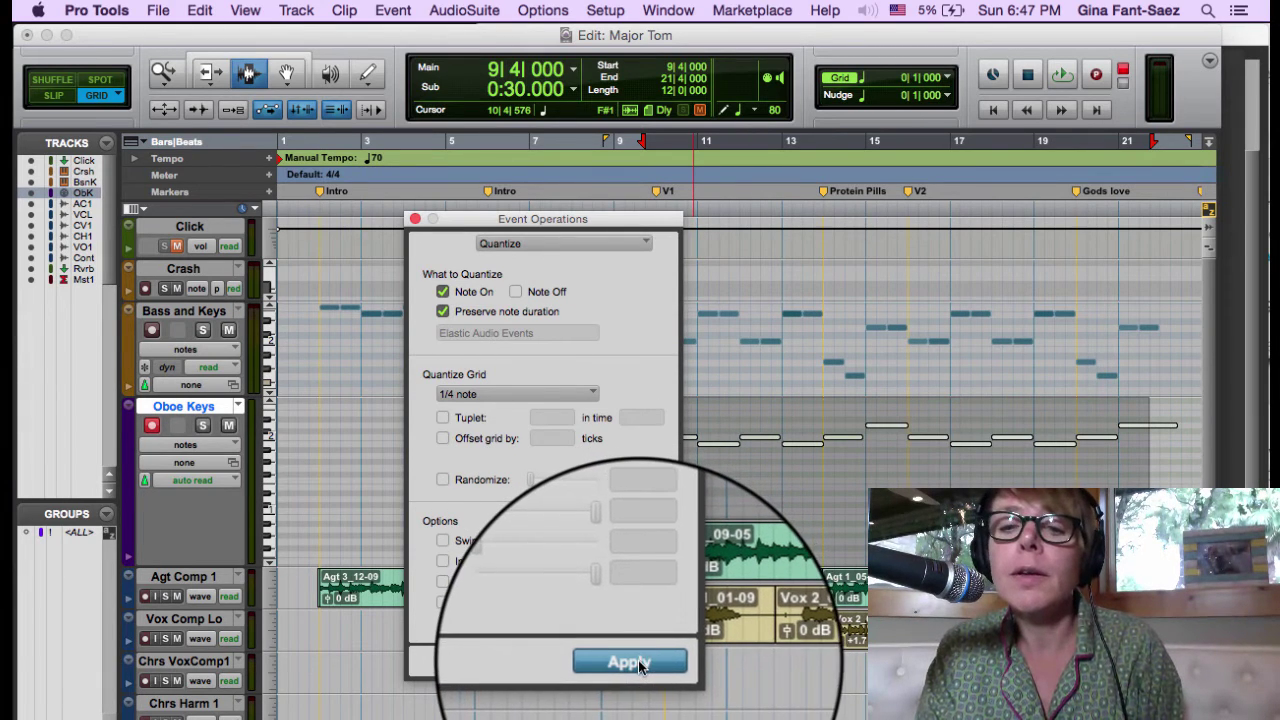
pyautogui.click(415, 218)
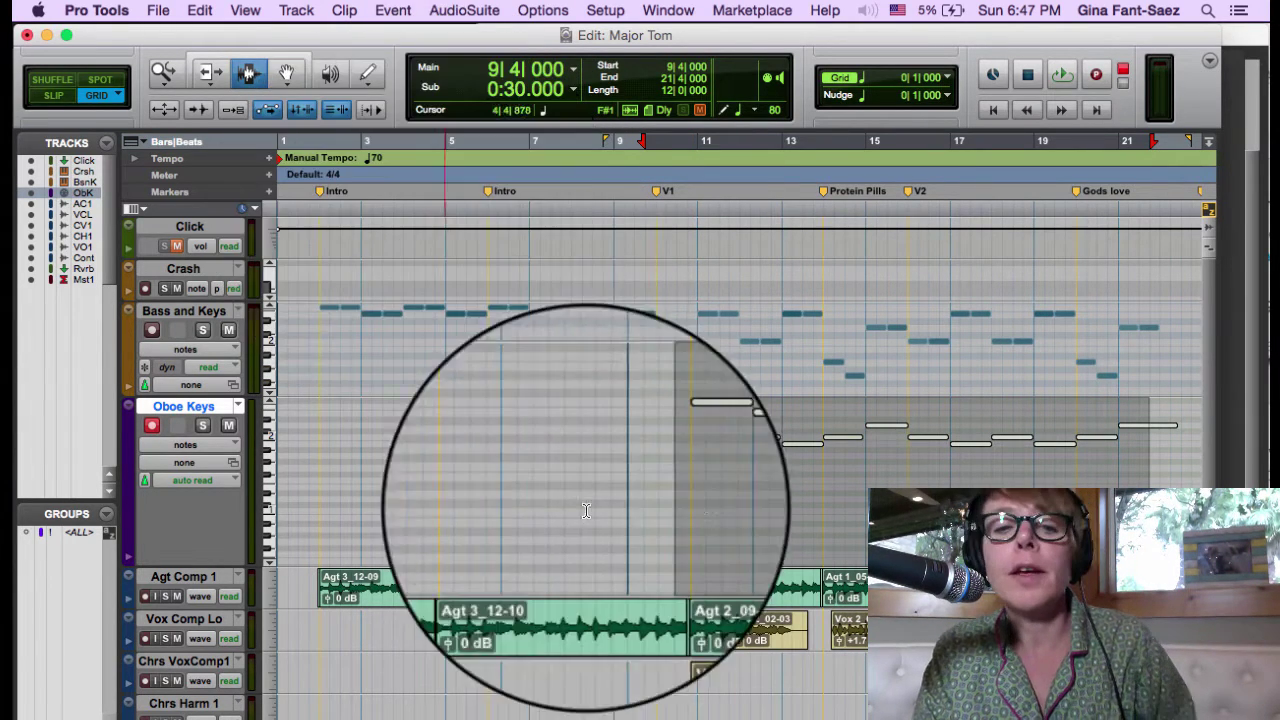
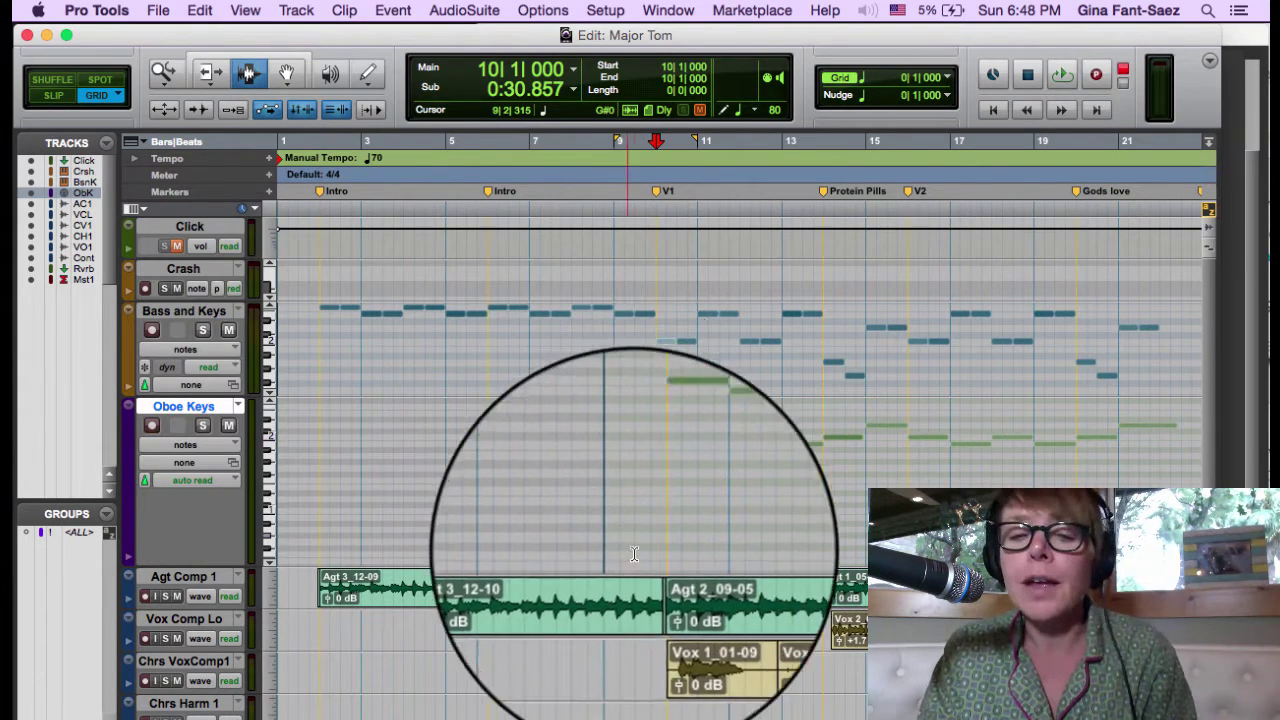
pyautogui.hscroll(10, 950, 575)
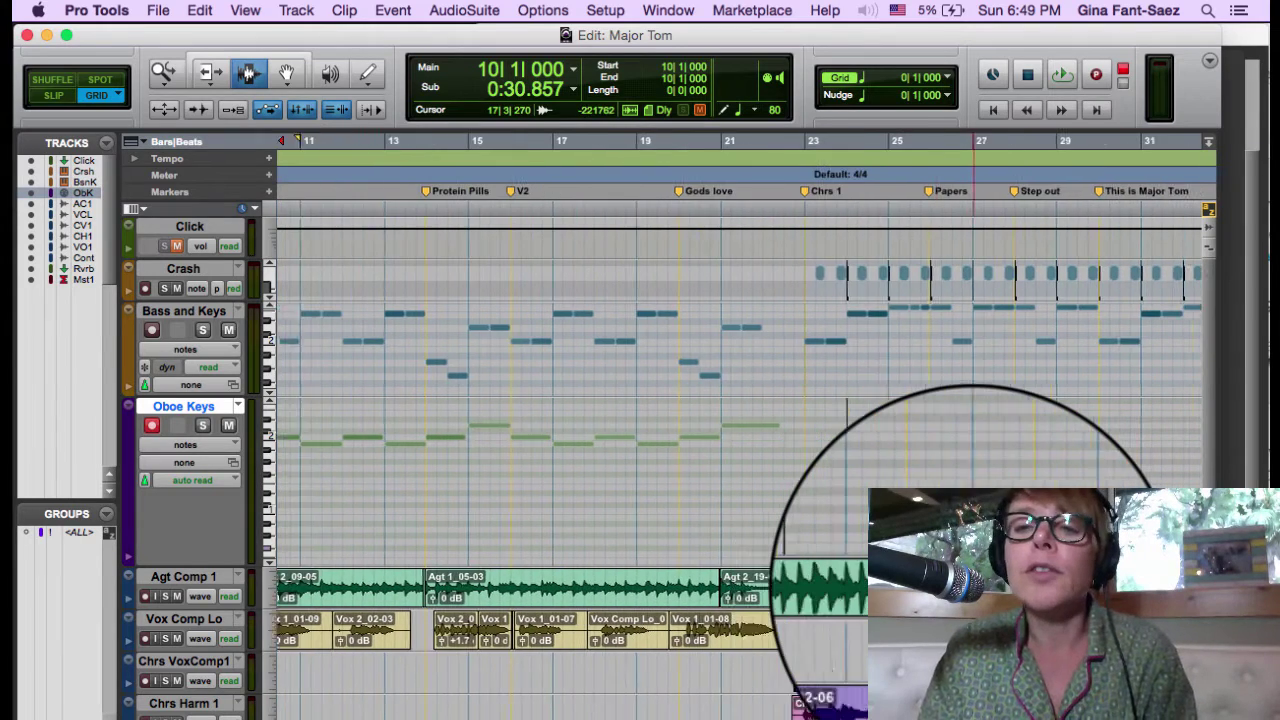
pyautogui.hscroll(2, 960, 570)
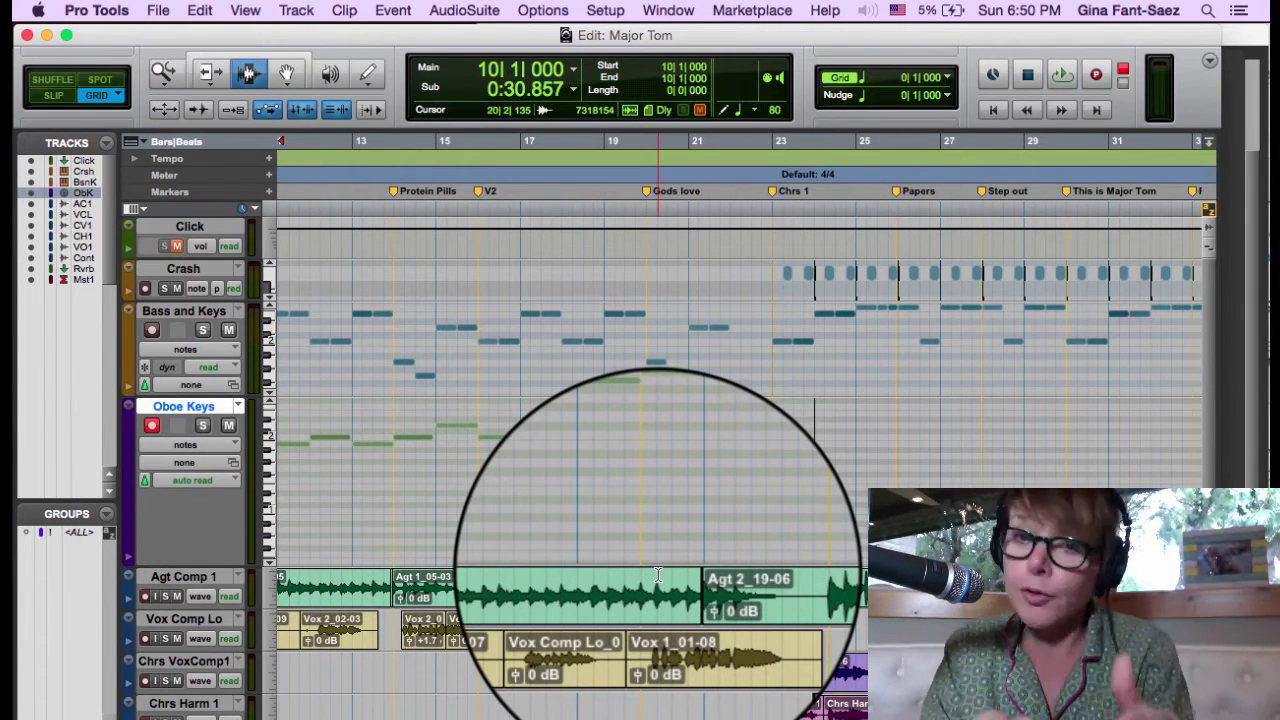
# - In the Mix window, open the Bass and Keys track's Xpand!2 and set part C's MIDI channel to 3
pyautogui.press('super+equal')
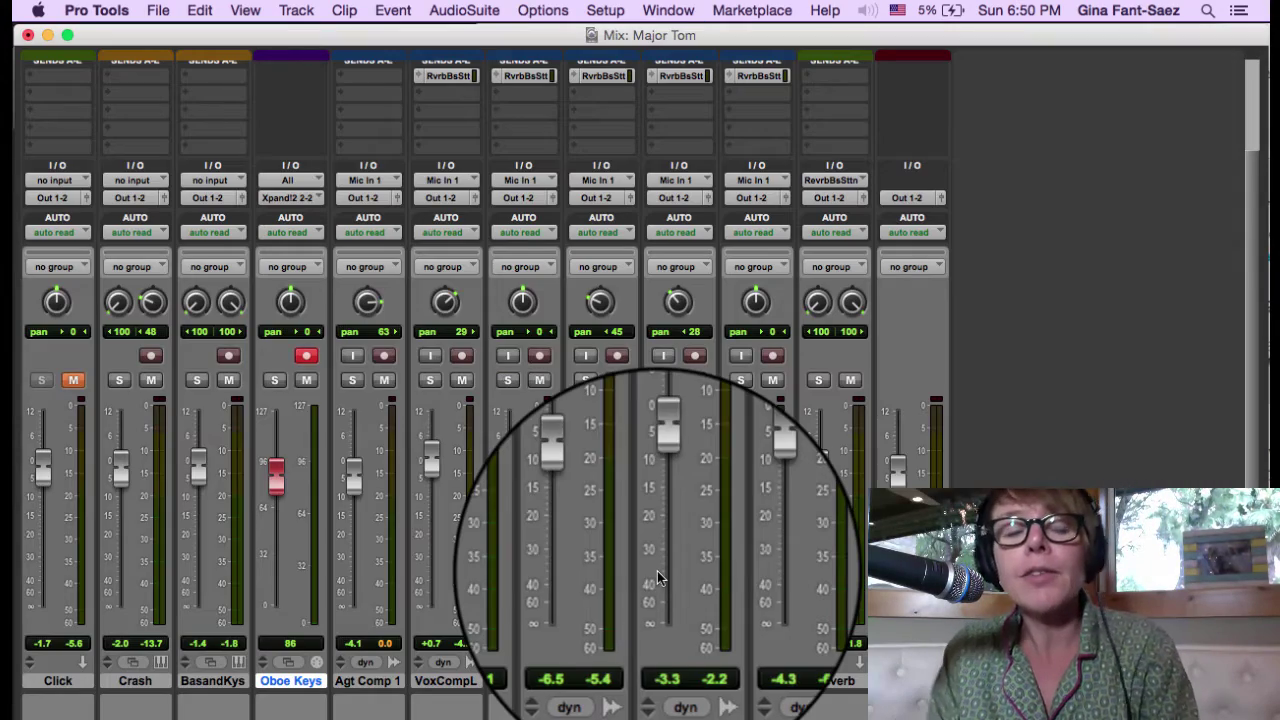
pyautogui.scroll(3, 354, 417)
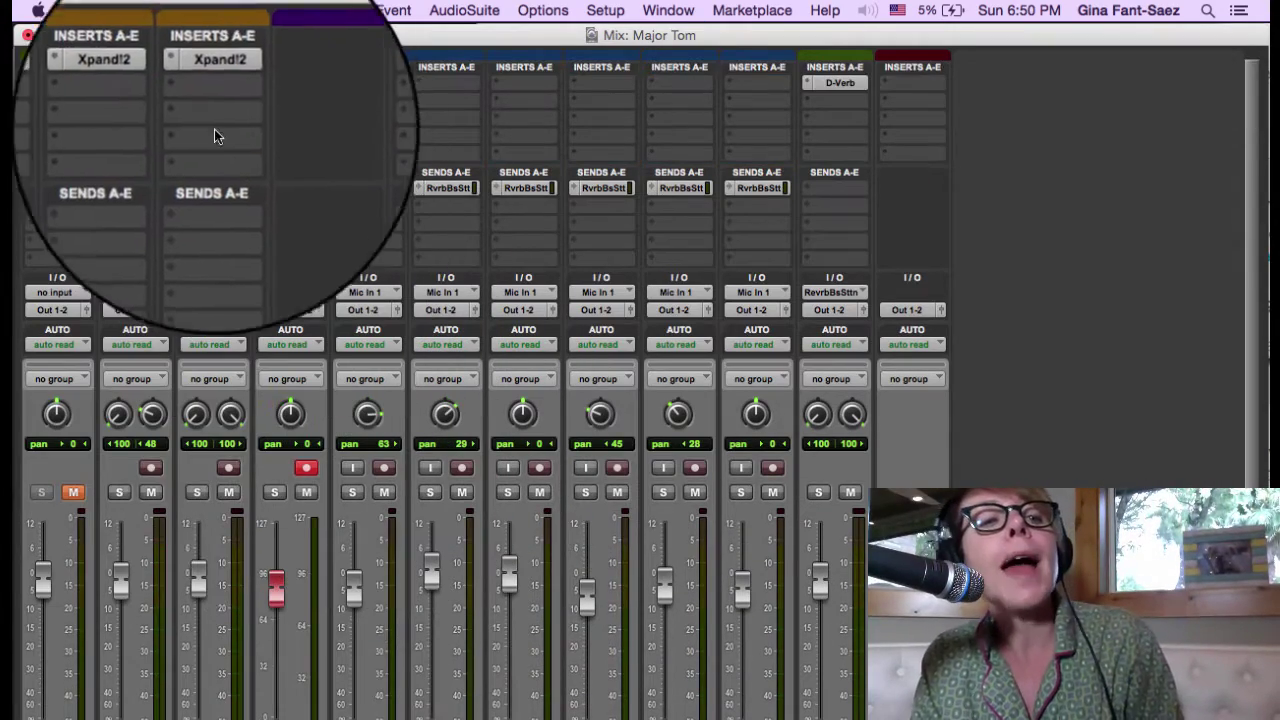
pyautogui.click(213, 84)
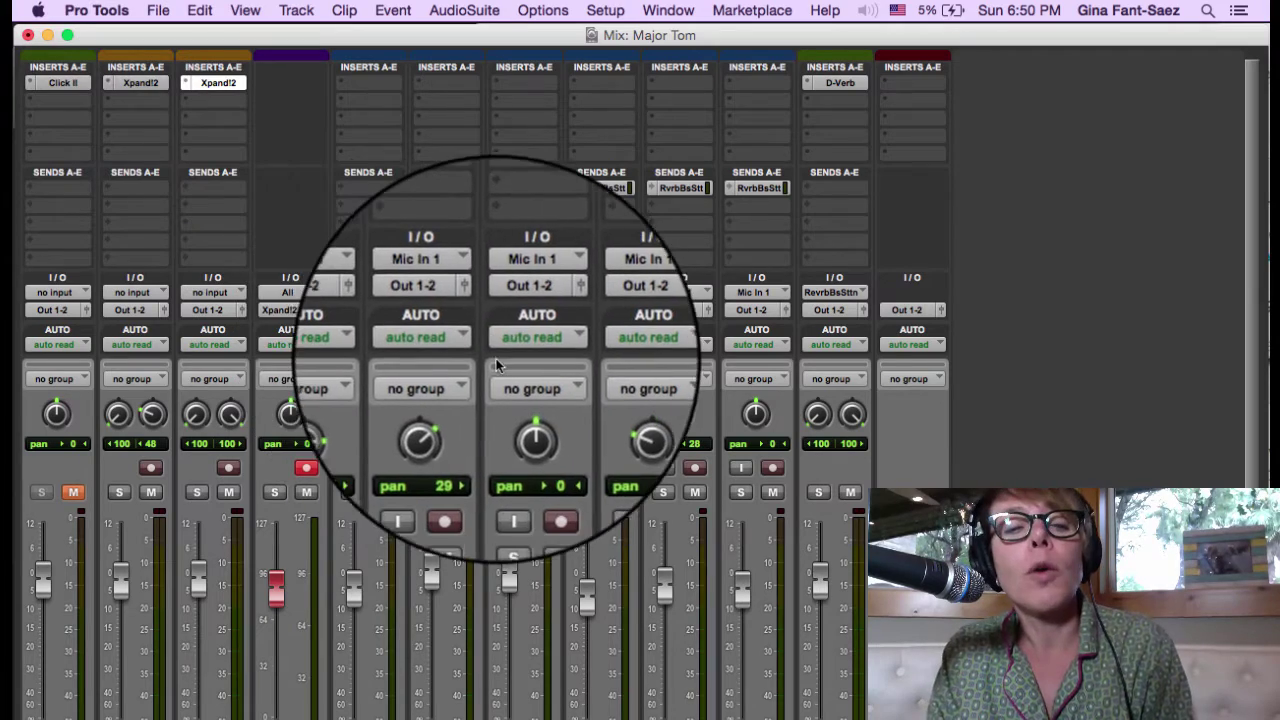
pyautogui.click(218, 83)
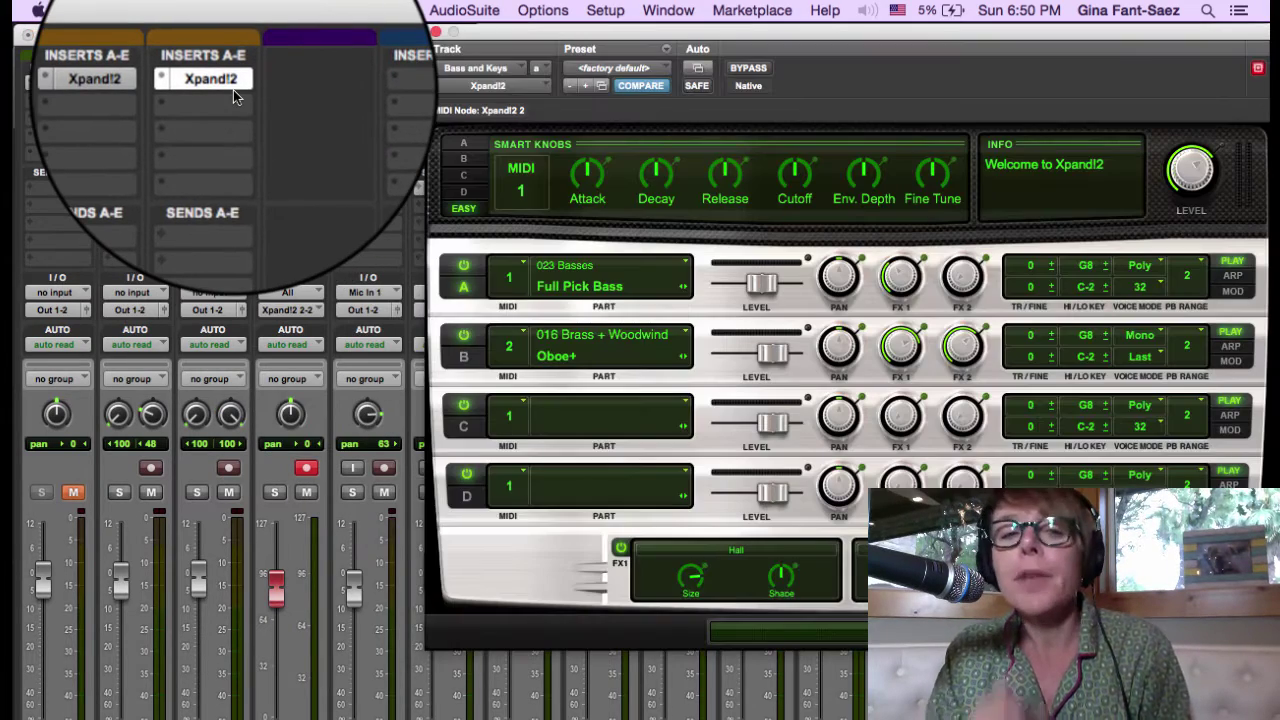
pyautogui.click(508, 416)
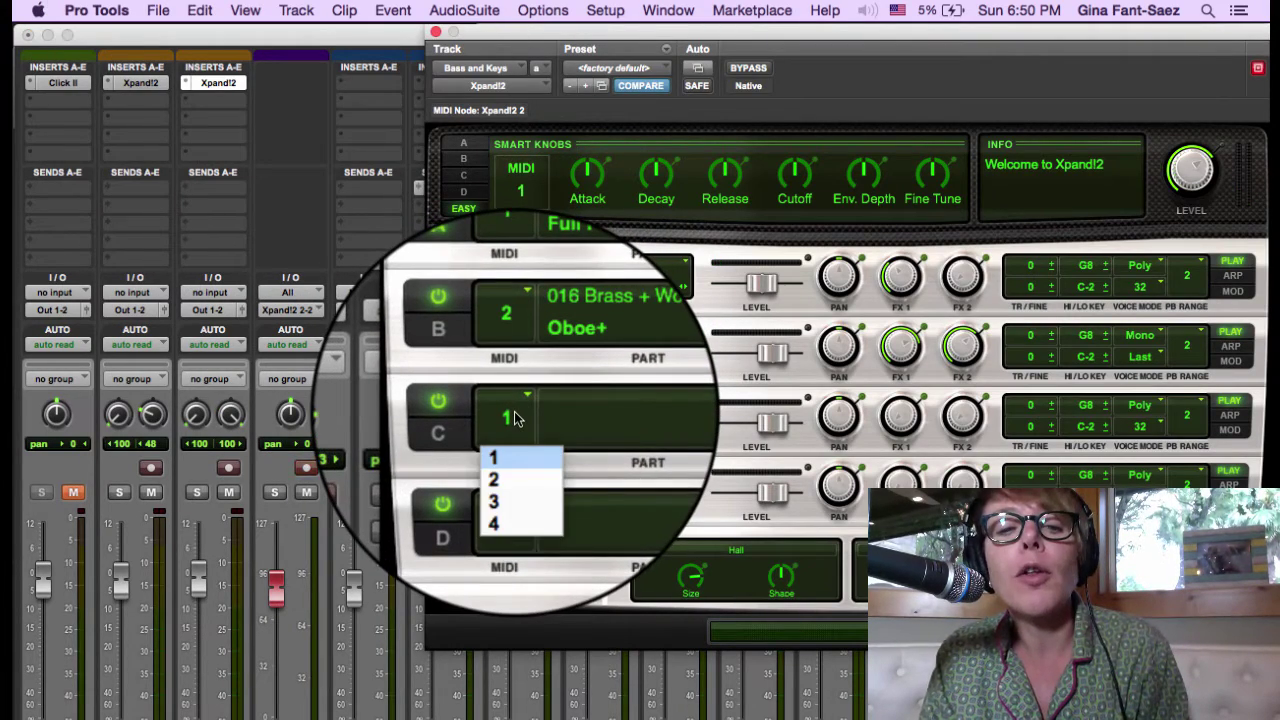
pyautogui.click(503, 476)
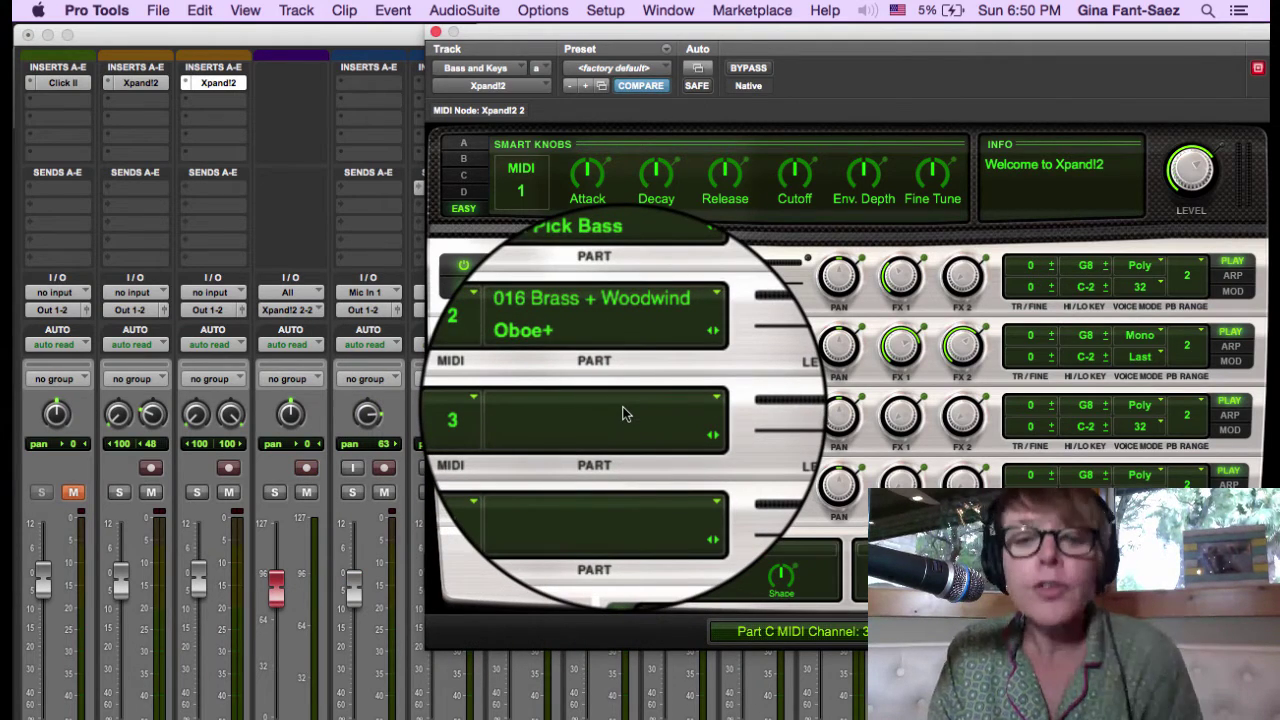
# - Load Big Soft Strings+ from 014 Strings into part C of Xpand!2 and close the plug-in
pyautogui.click(620, 414)
pyautogui.moveTo(615, 527)
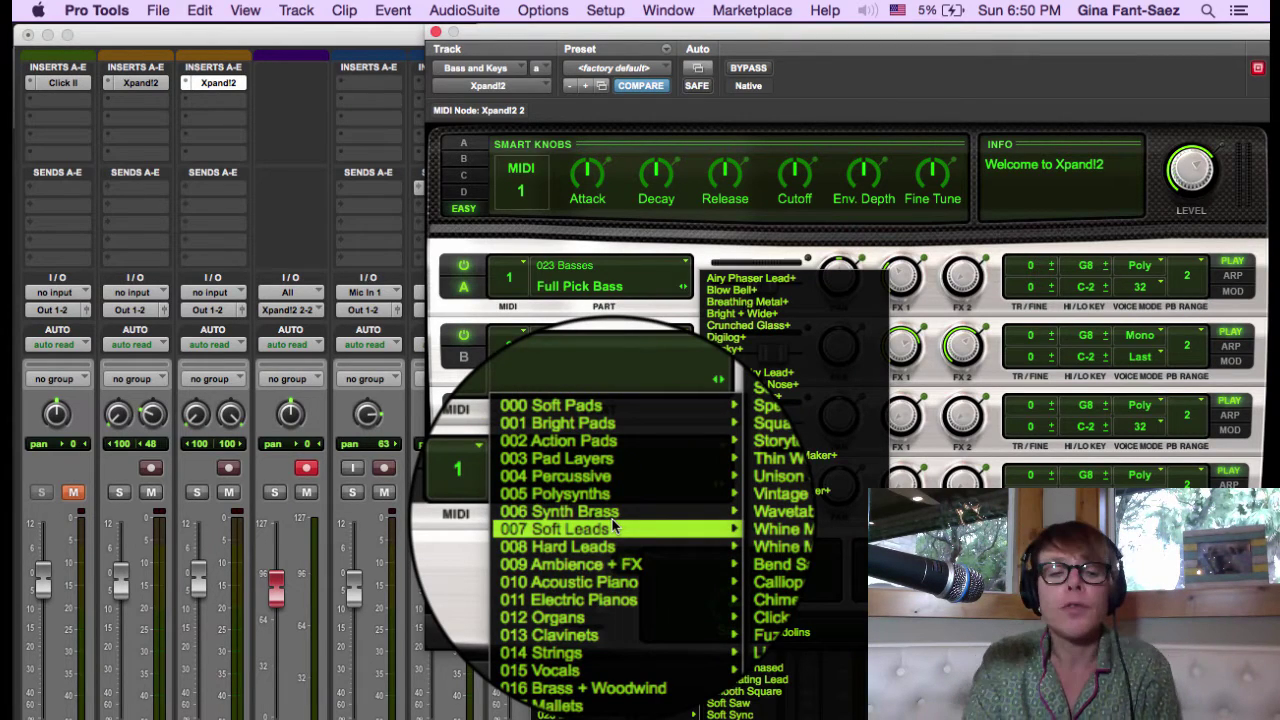
pyautogui.moveTo(608, 621)
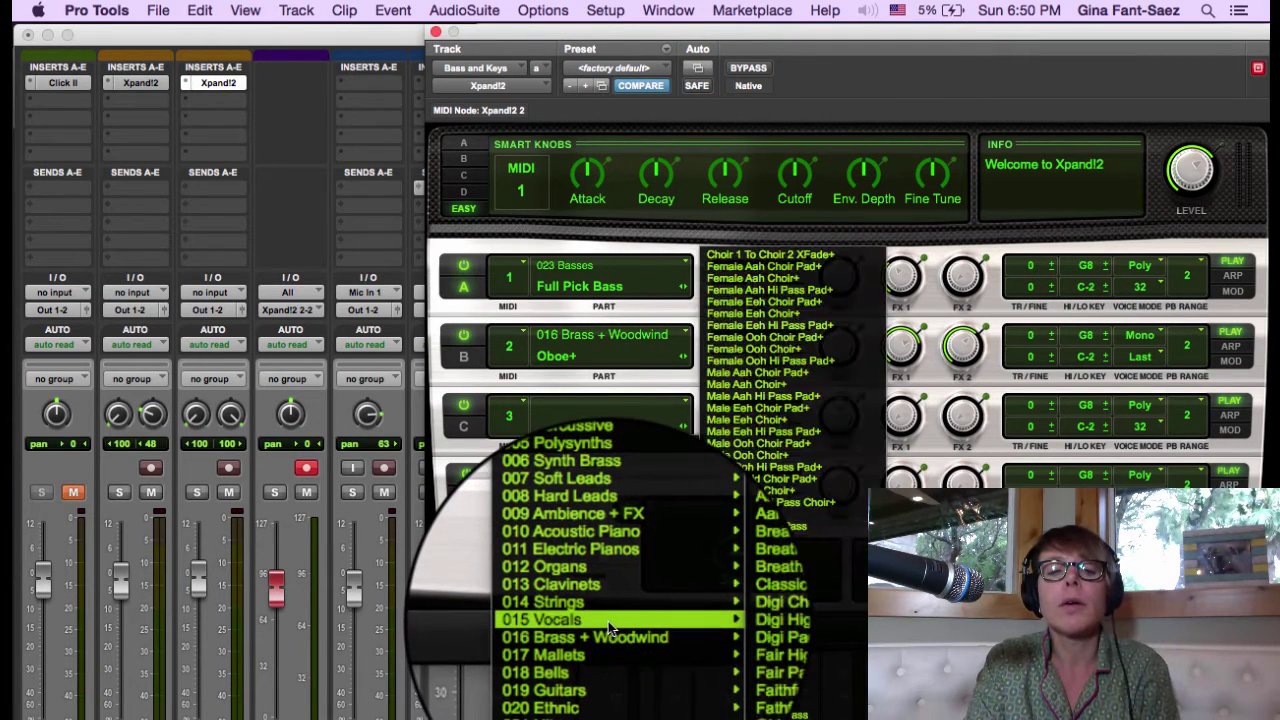
pyautogui.moveTo(612, 677)
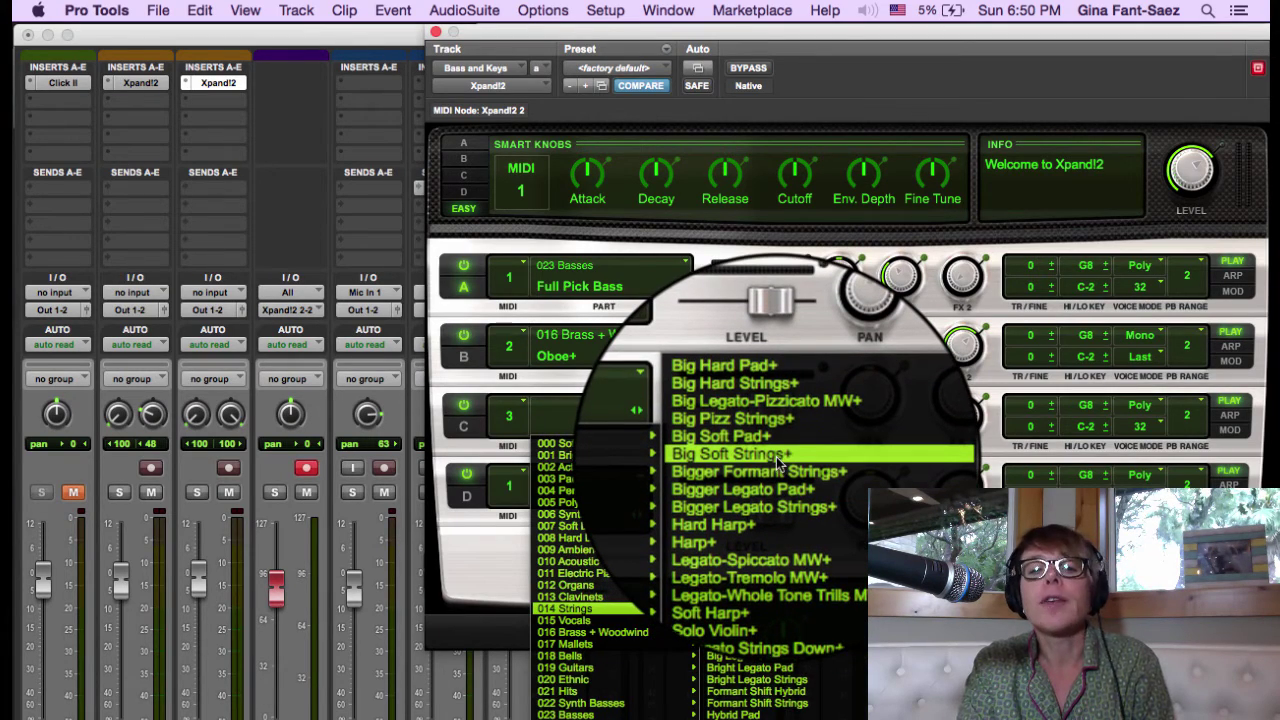
pyautogui.click(779, 458)
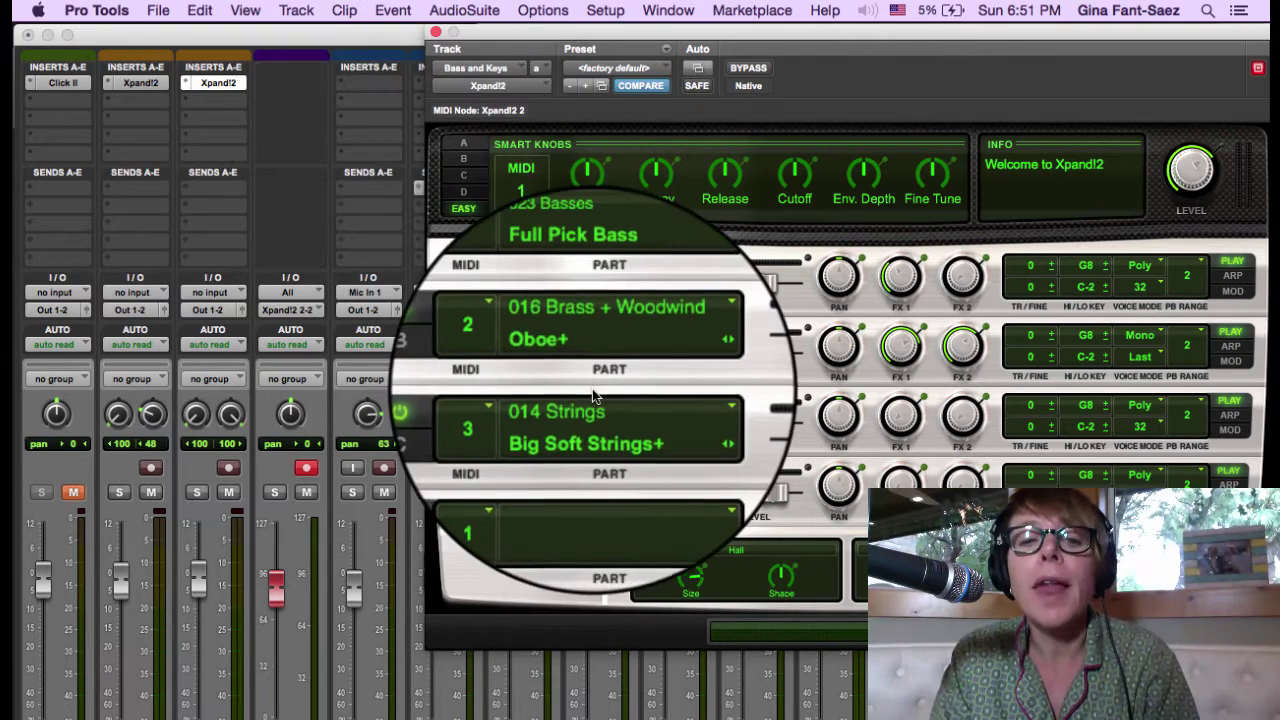
pyautogui.click(596, 408)
pyautogui.click(523, 400)
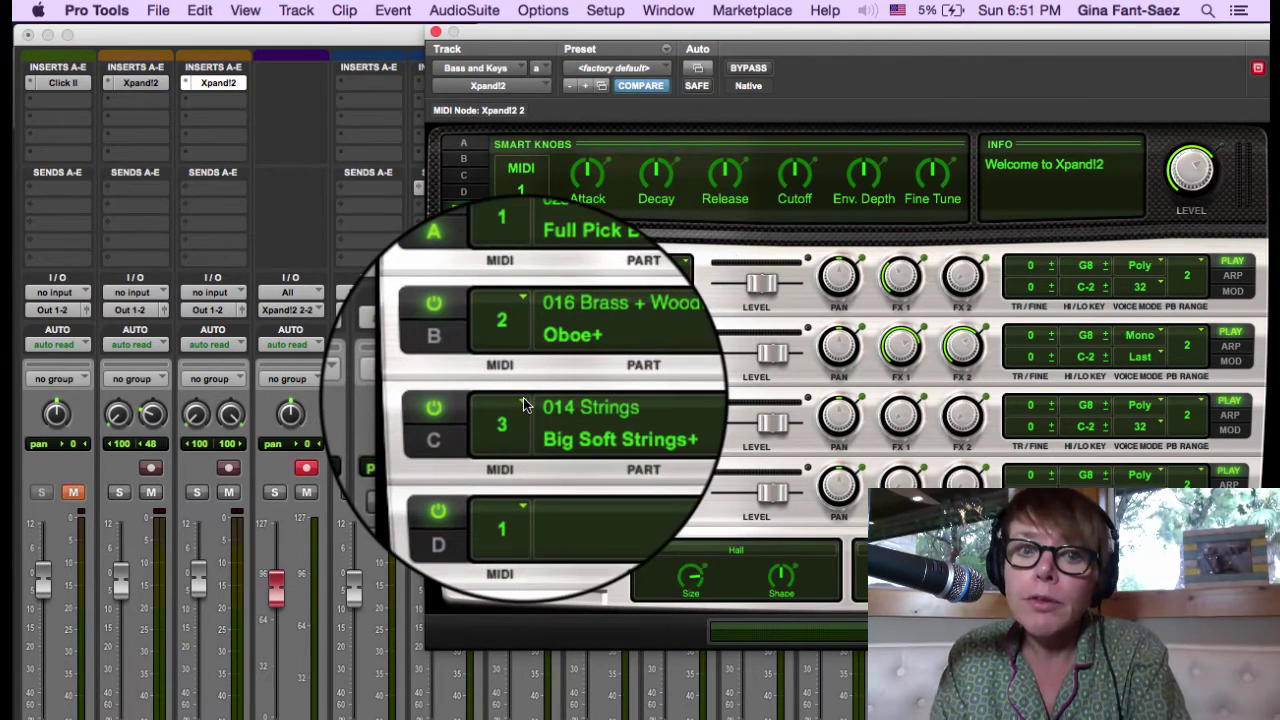
pyautogui.click(435, 30)
# - Select the Oboe Keys track in the Mix window
pyautogui.scroll(-4, 321, 385)
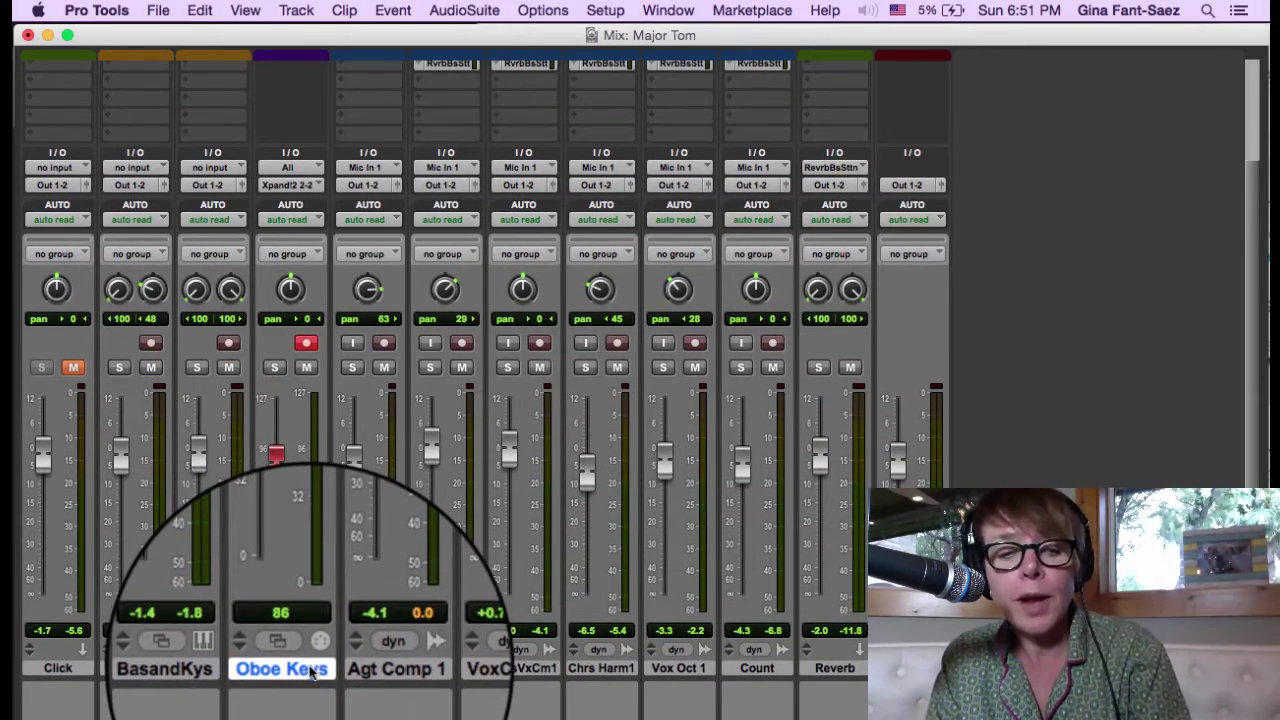
pyautogui.click(220, 667)
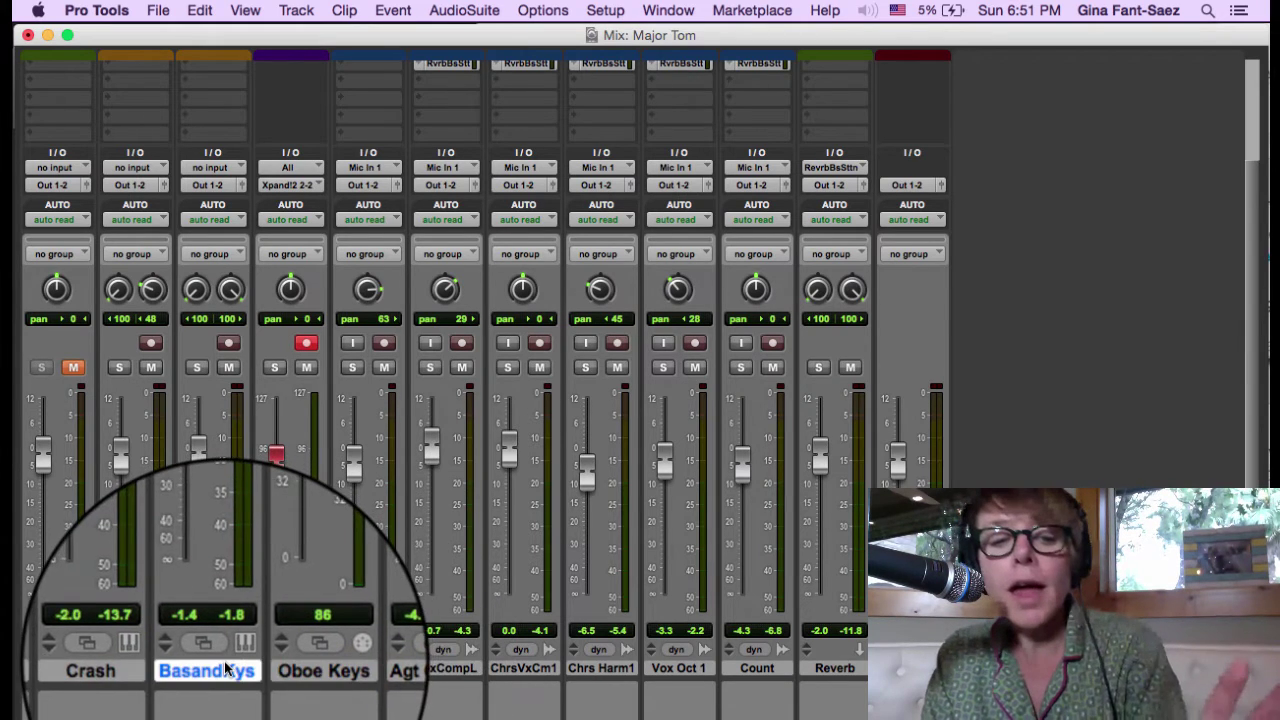
pyautogui.click(284, 672)
pyautogui.moveTo(284, 677)
pyautogui.mouseDown()
pyautogui.moveTo(386, 677)
pyautogui.moveTo(250, 677)
pyautogui.moveTo(290, 677)
pyautogui.mouseUp()
pyautogui.moveTo(368, 669); pyautogui.dragTo(284, 678)
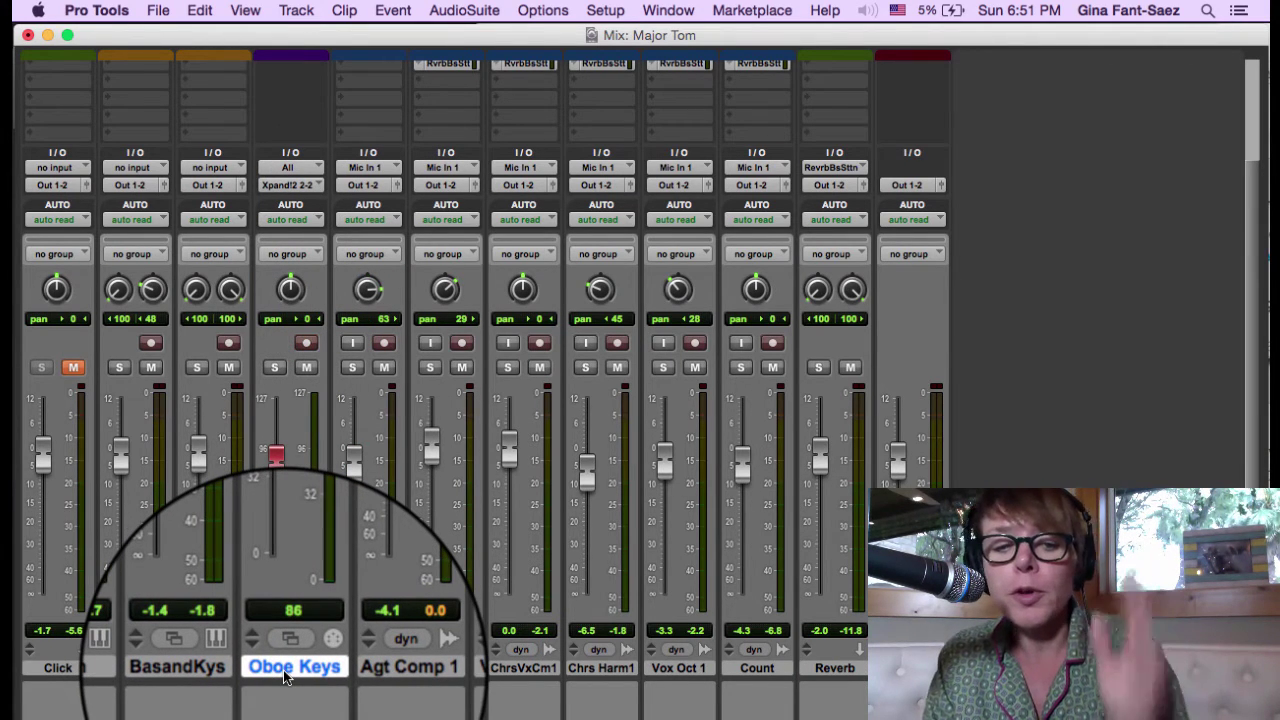
# - Create one new MIDI track in ticks after Oboe Keys and name it Strings
pyautogui.press('super+shift+n')
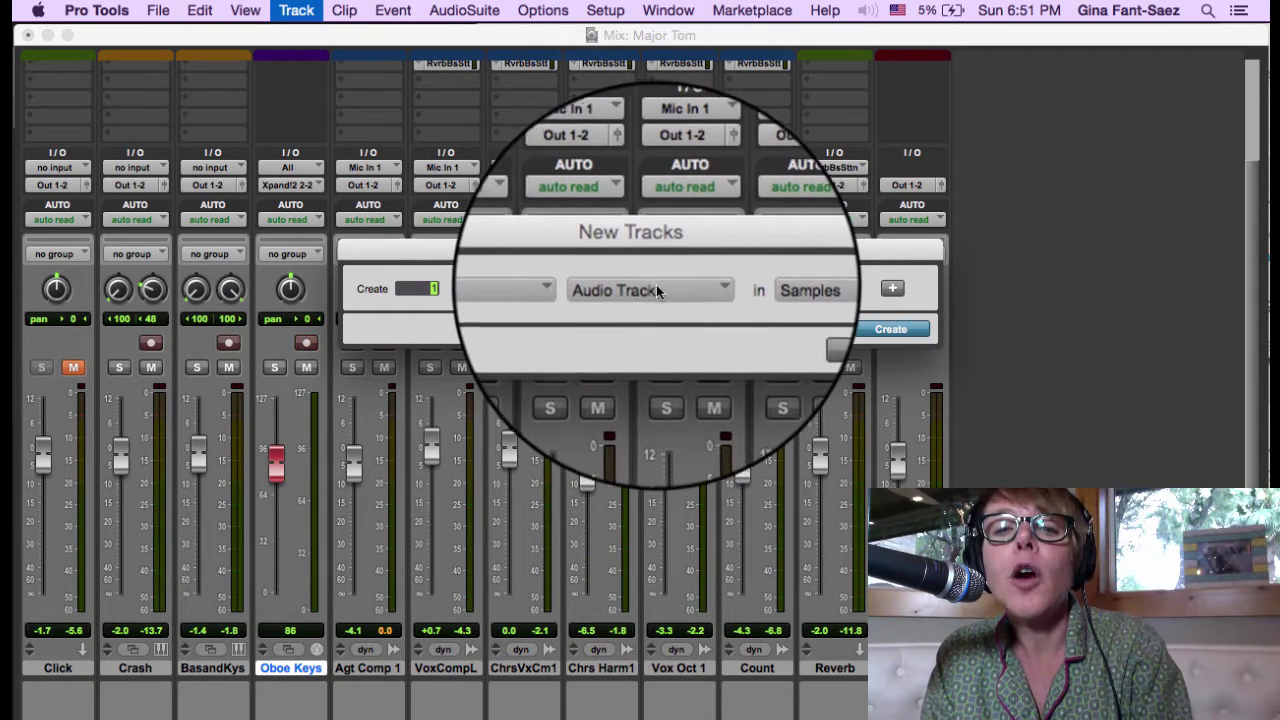
pyautogui.click(649, 284)
pyautogui.click(659, 362)
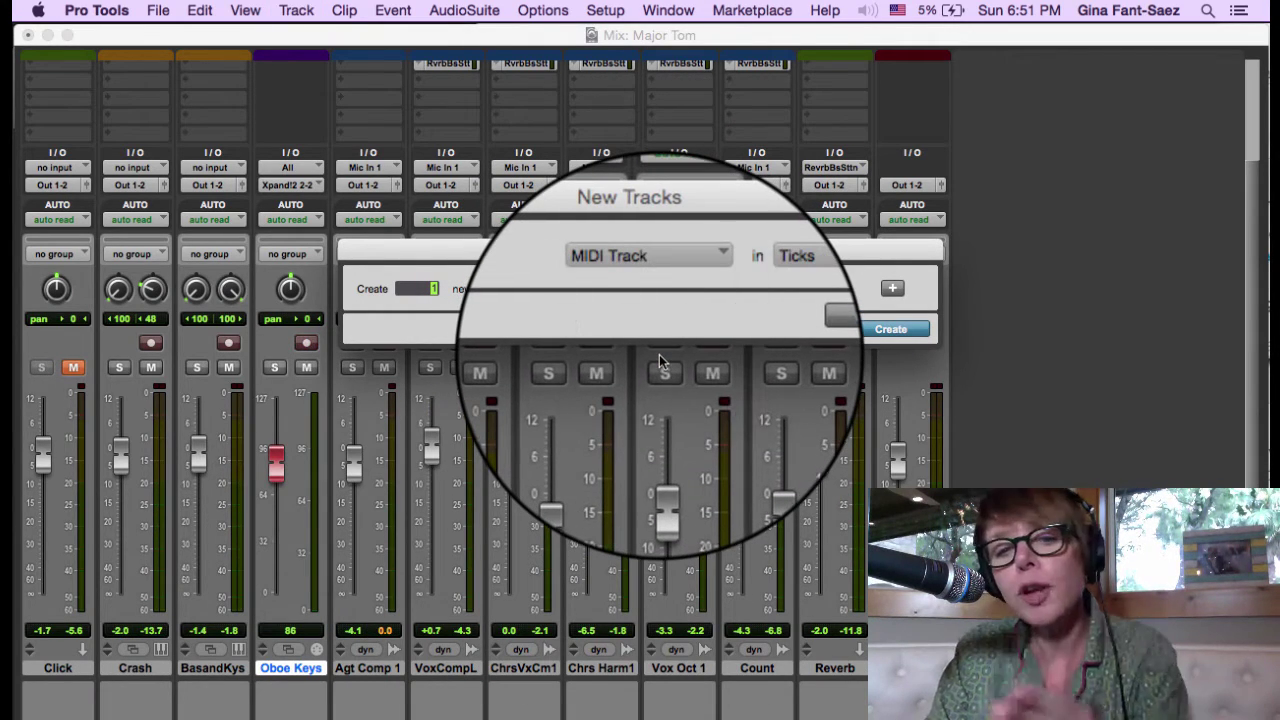
pyautogui.press('Return')
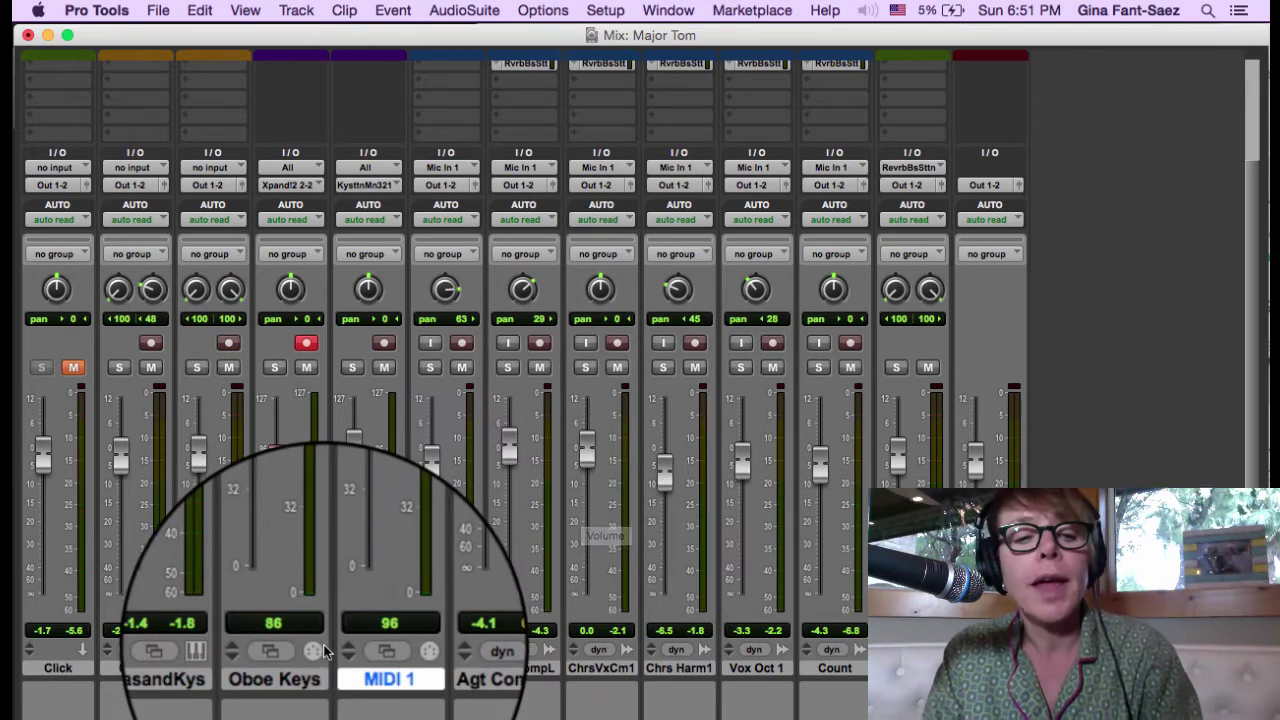
pyautogui.doubleClick(368, 668)
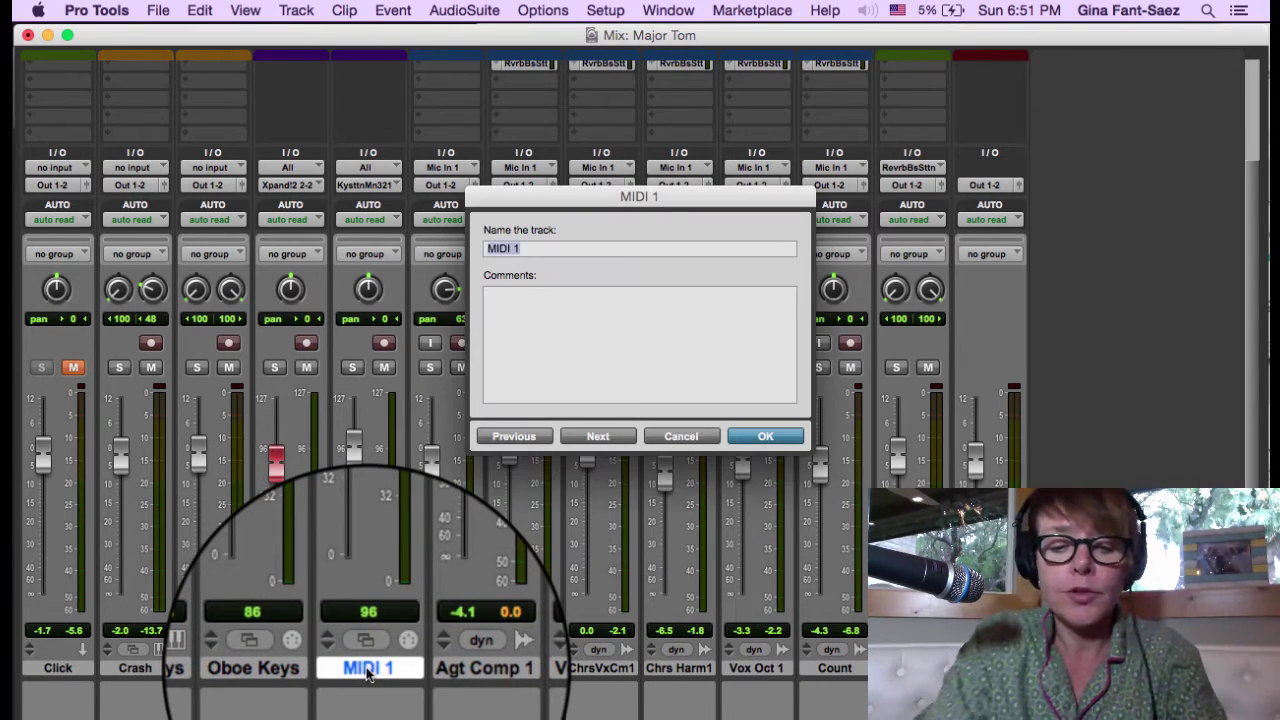
pyautogui.write('Strings')
pyautogui.press('Return')
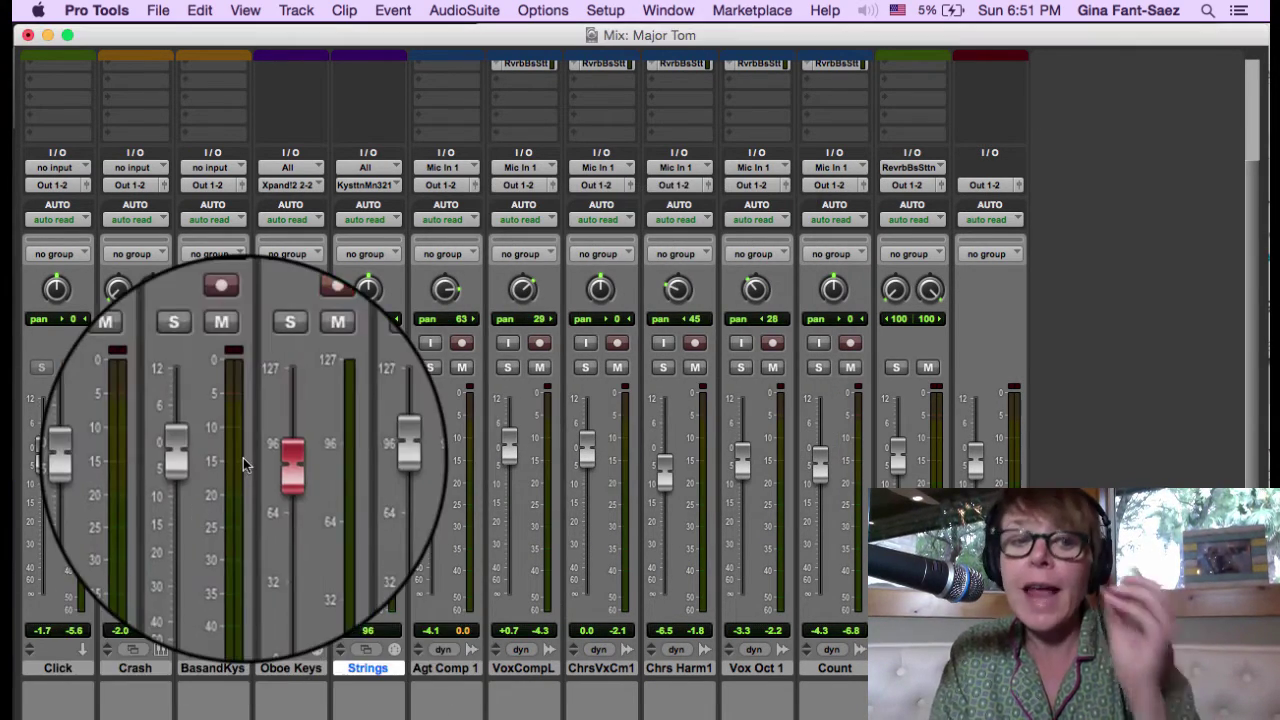
# - Route the Strings track's output to channel-3 of Bass and Keys - Xpand!2 2 and record-enable it instead of Oboe Keys
pyautogui.click(380, 188)
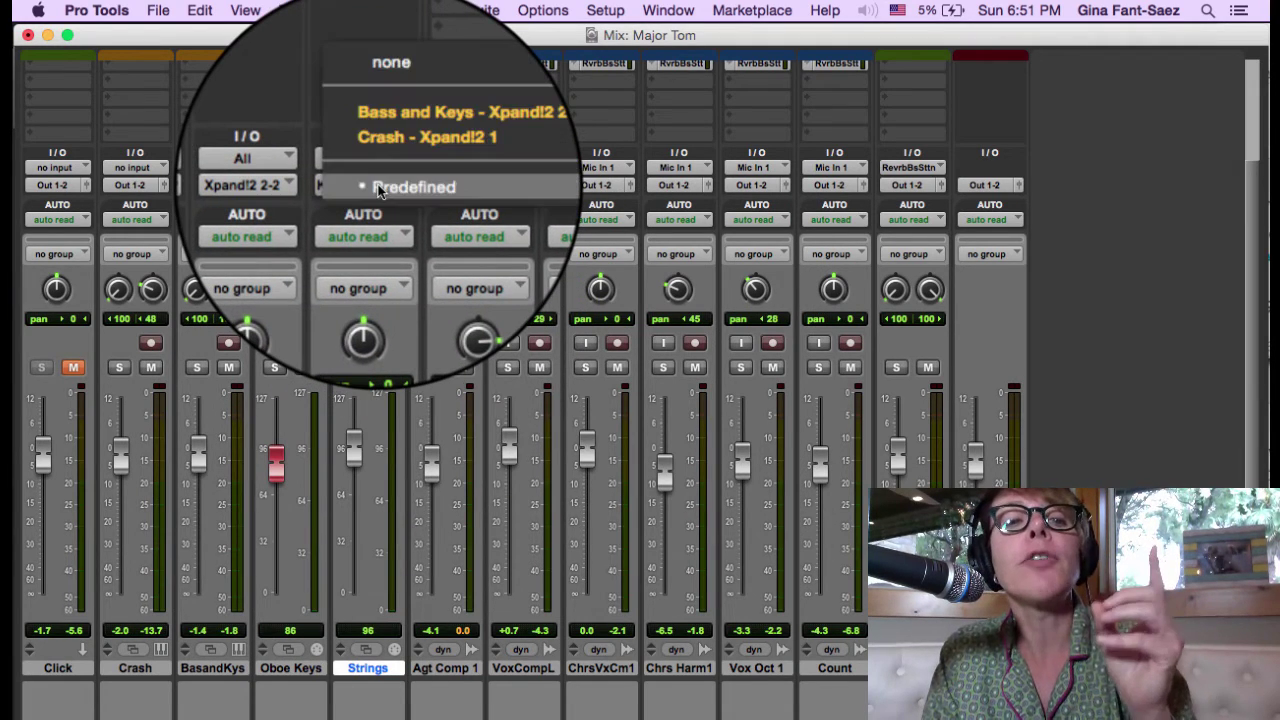
pyautogui.moveTo(450, 150)
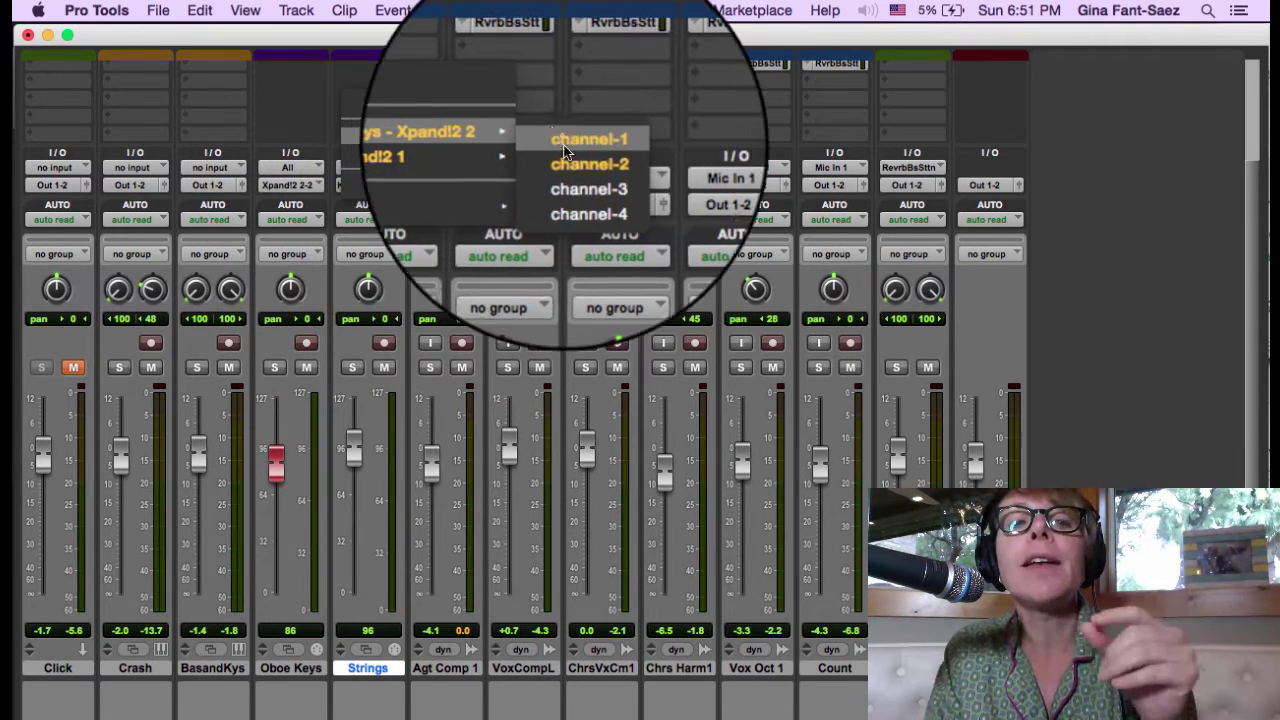
pyautogui.click(574, 178)
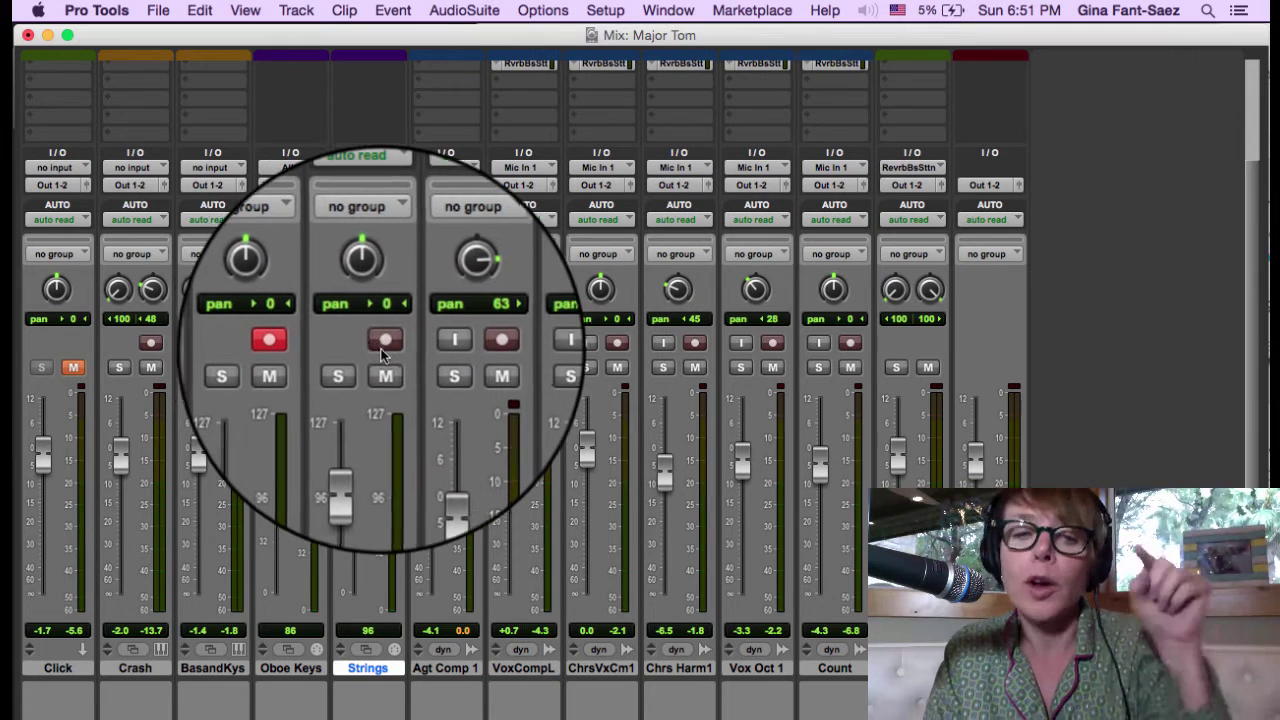
pyautogui.click(382, 348)
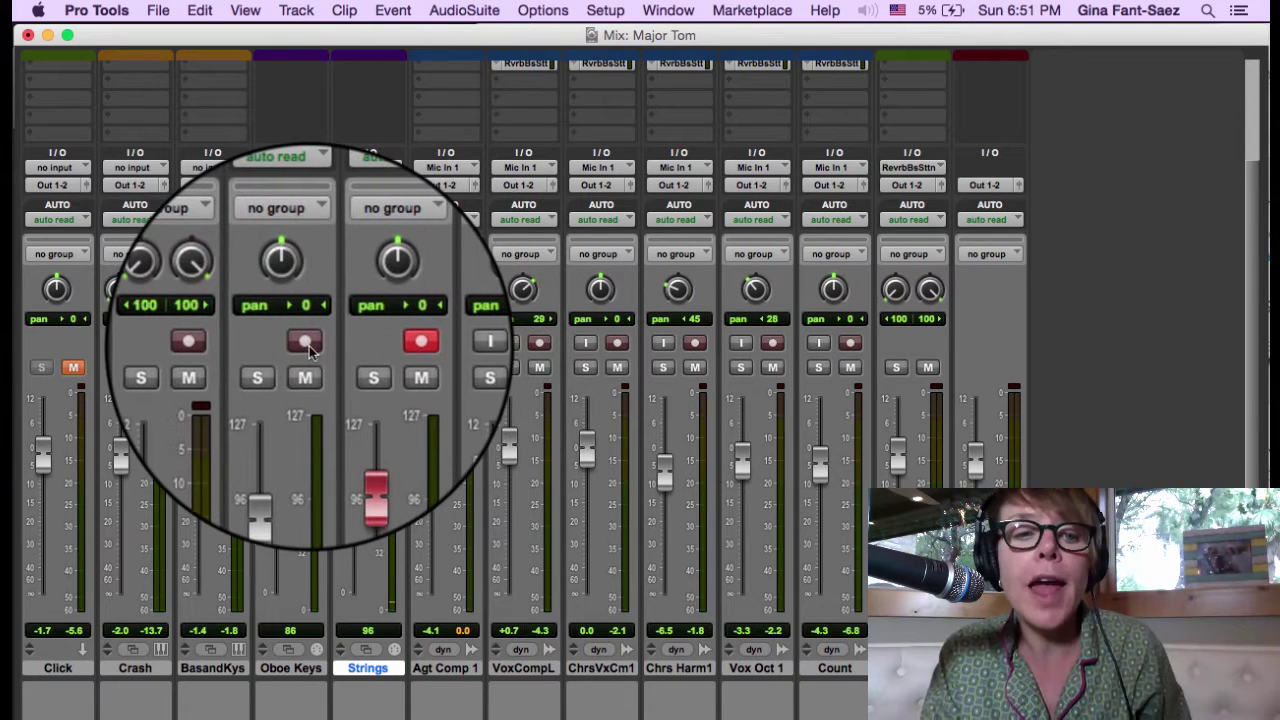
pyautogui.click(310, 348)
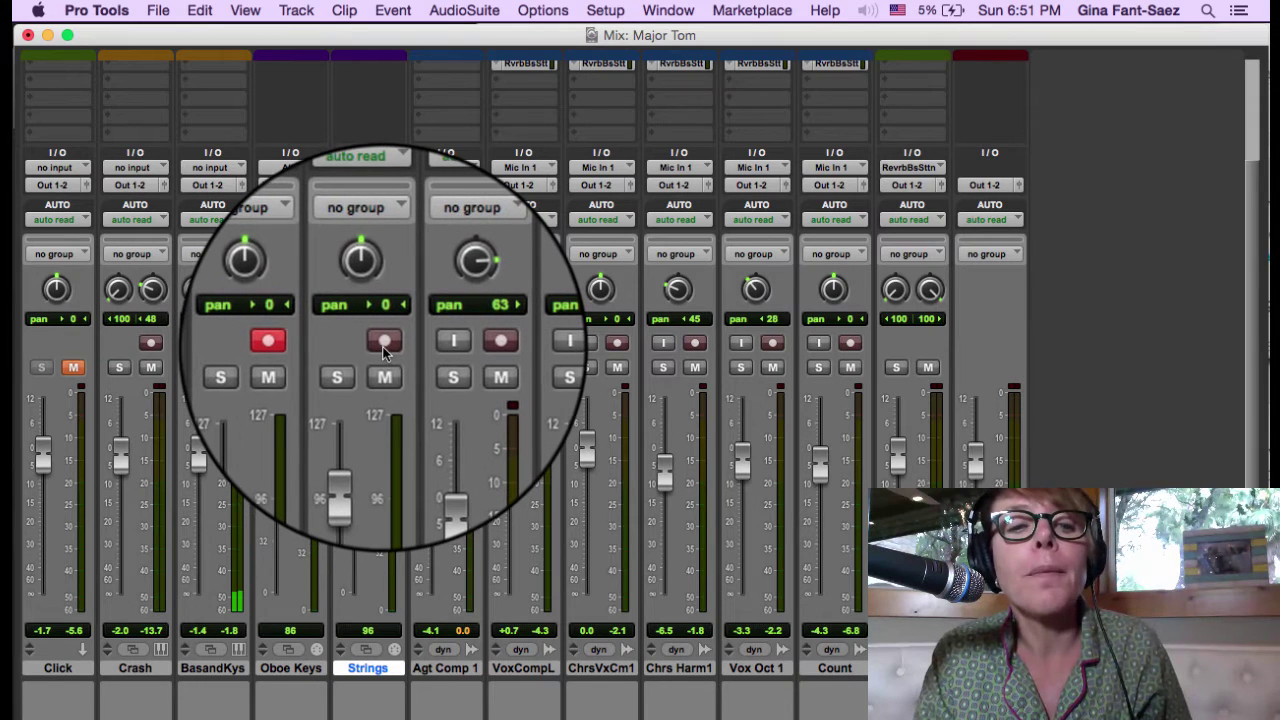
pyautogui.click(383, 345)
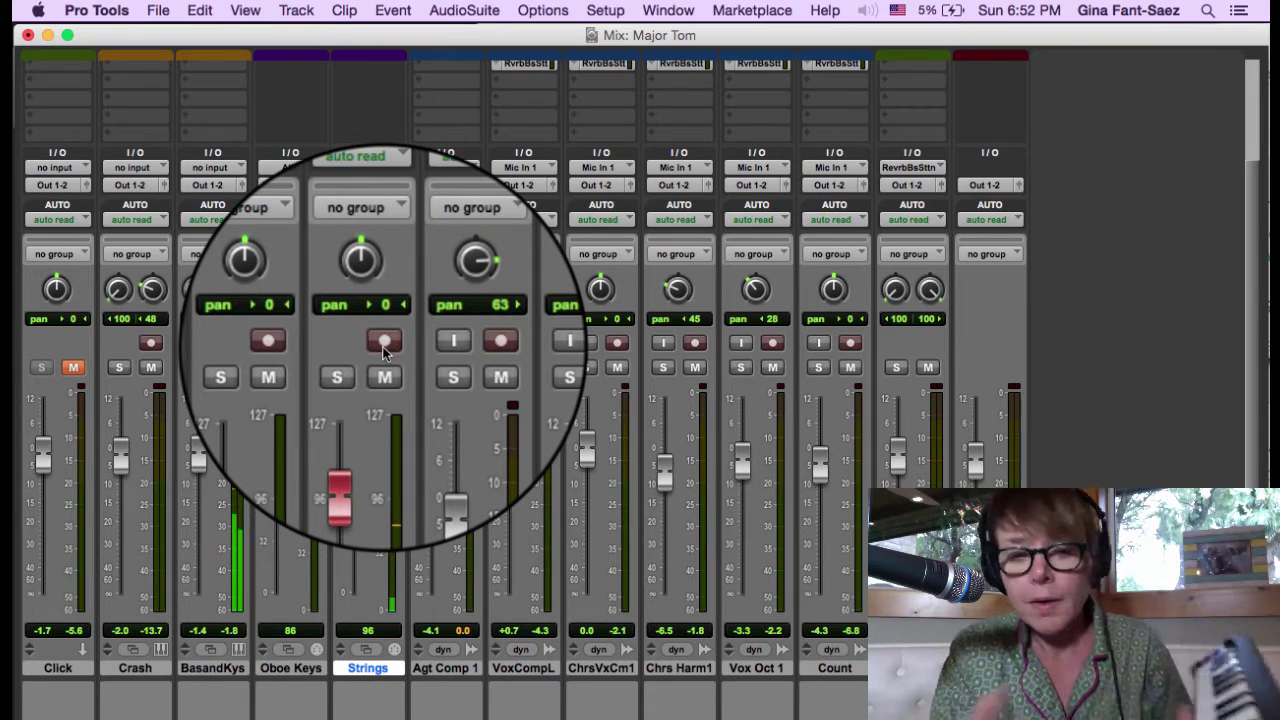
# - In the Bass and Keys track's Xpand!2, raise part C's FX 1 send to about -6.8 dB and close the plug-in
pyautogui.scroll(3, 323, 209)
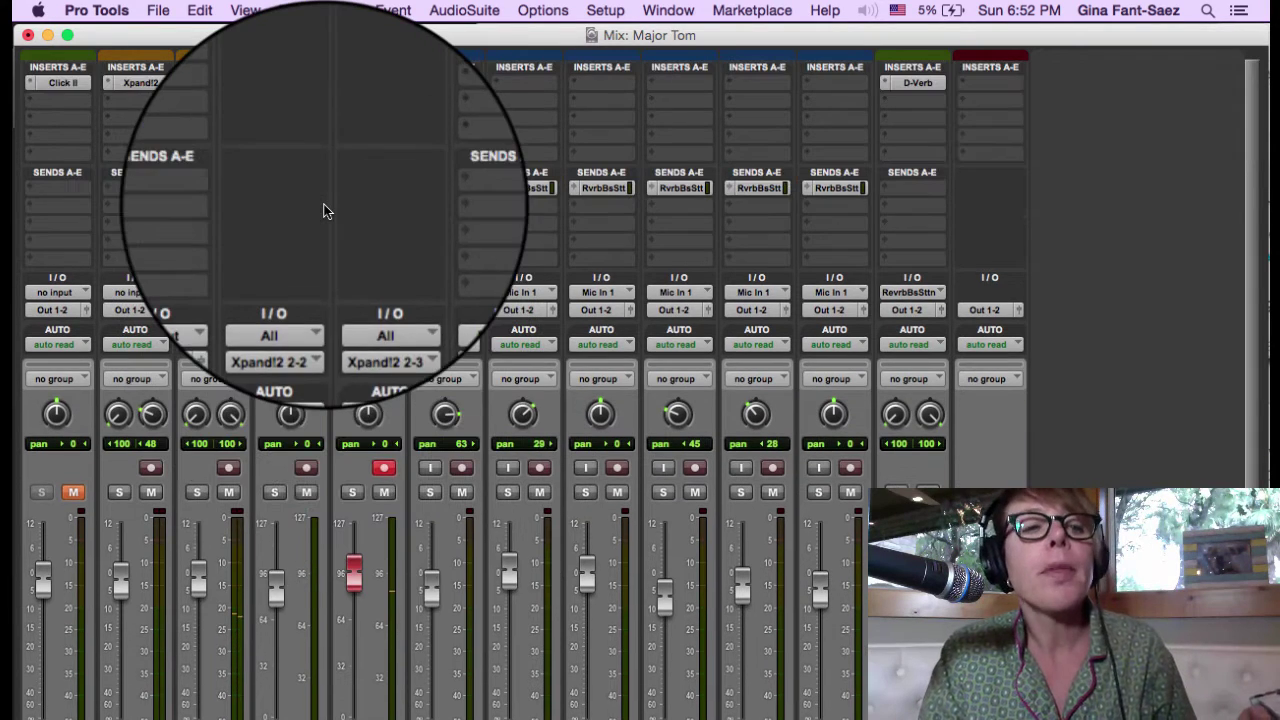
pyautogui.click(215, 82)
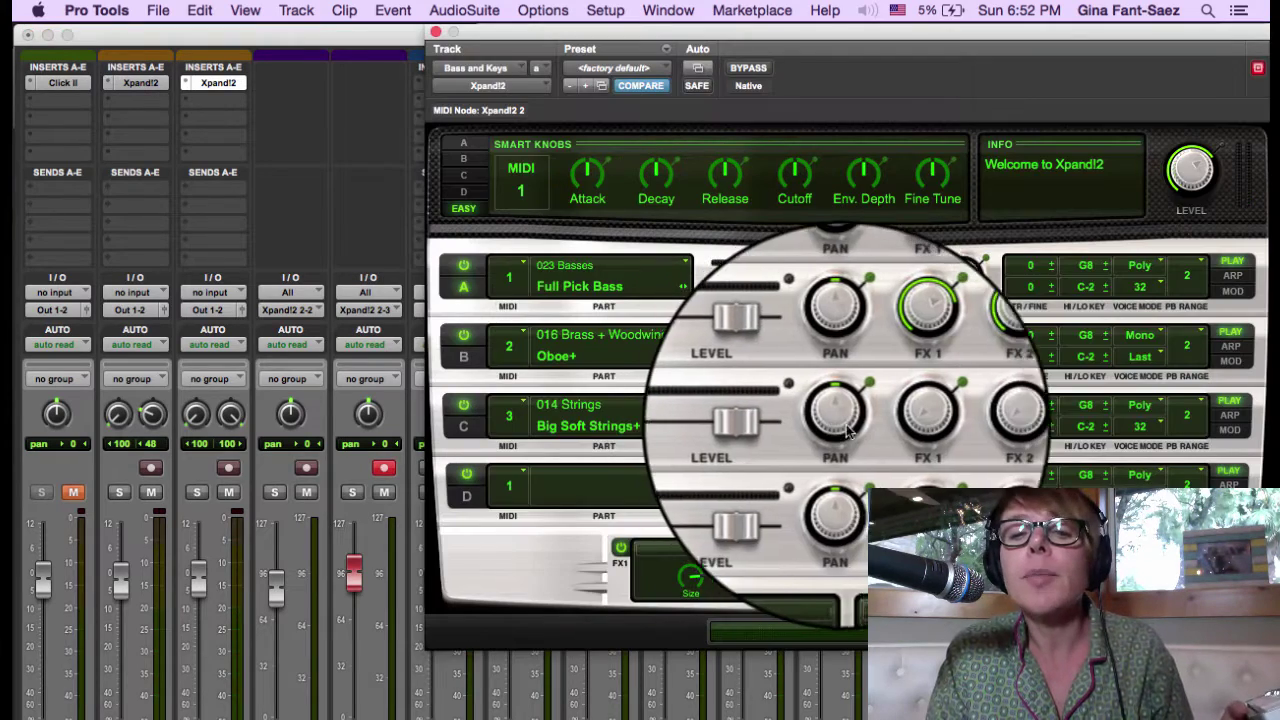
pyautogui.moveTo(903, 435); pyautogui.dragTo(912, 345)
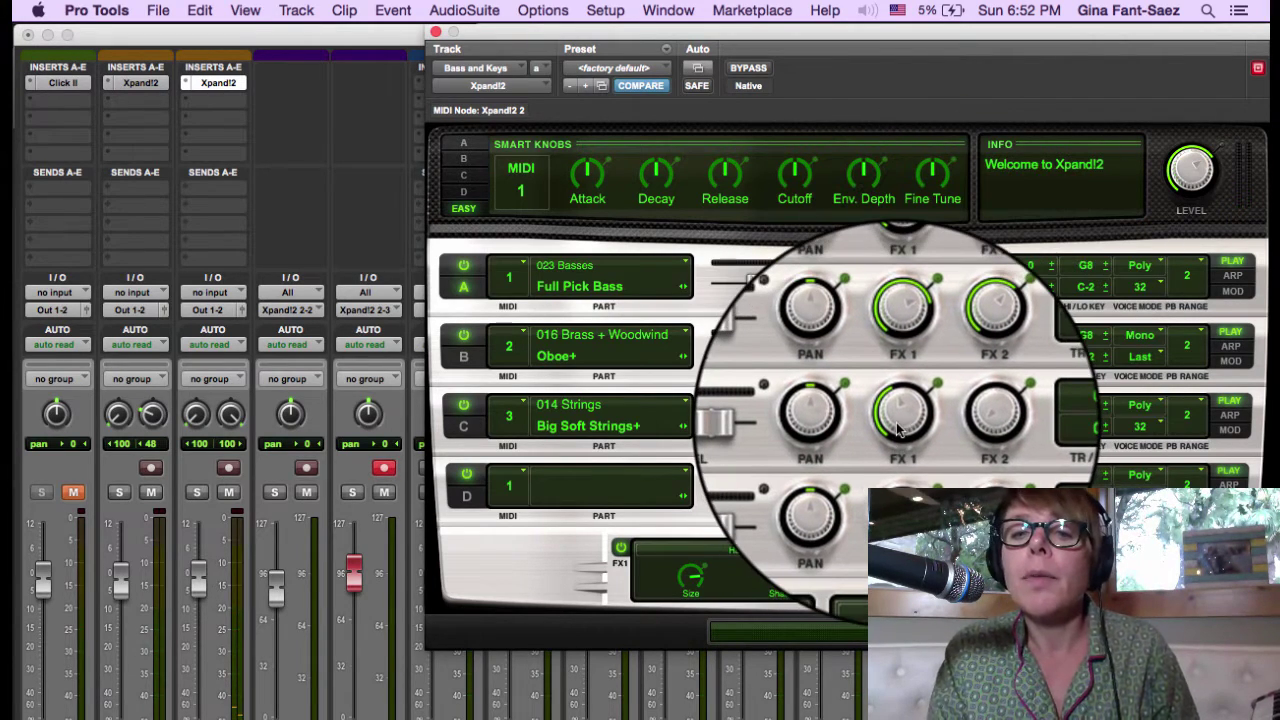
pyautogui.moveTo(898, 424); pyautogui.dragTo(898, 419)
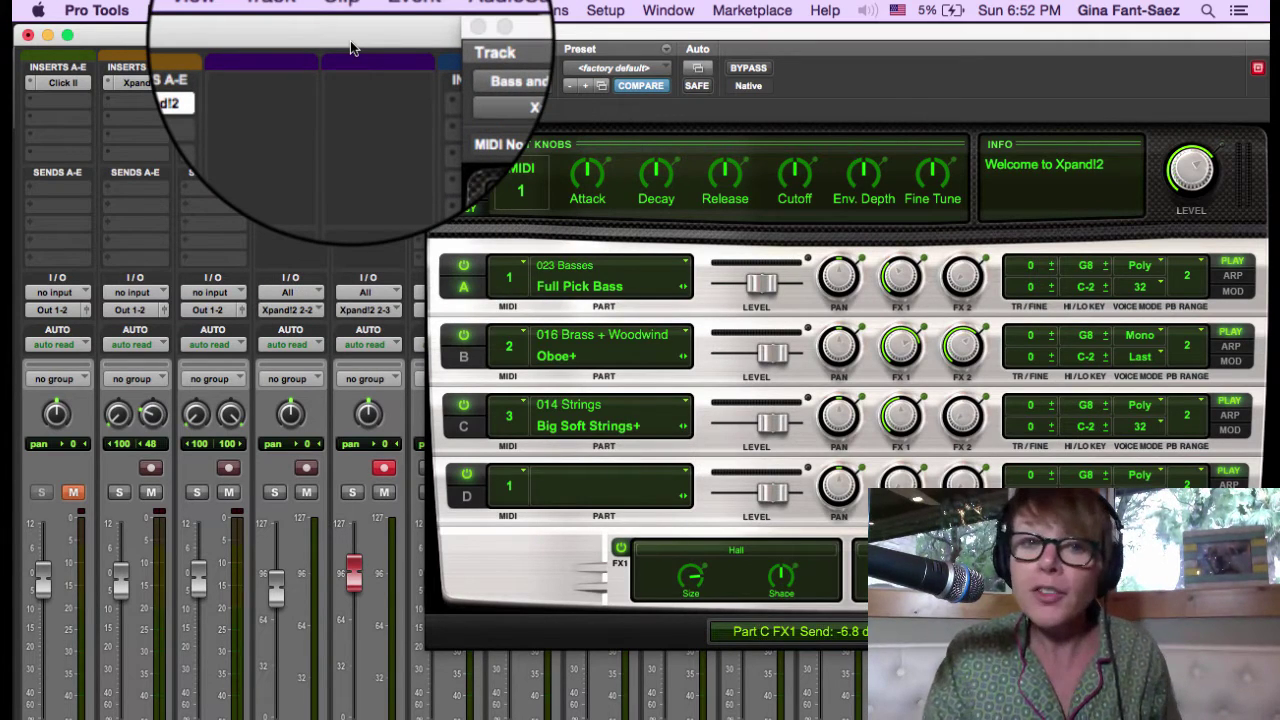
pyautogui.click(435, 32)
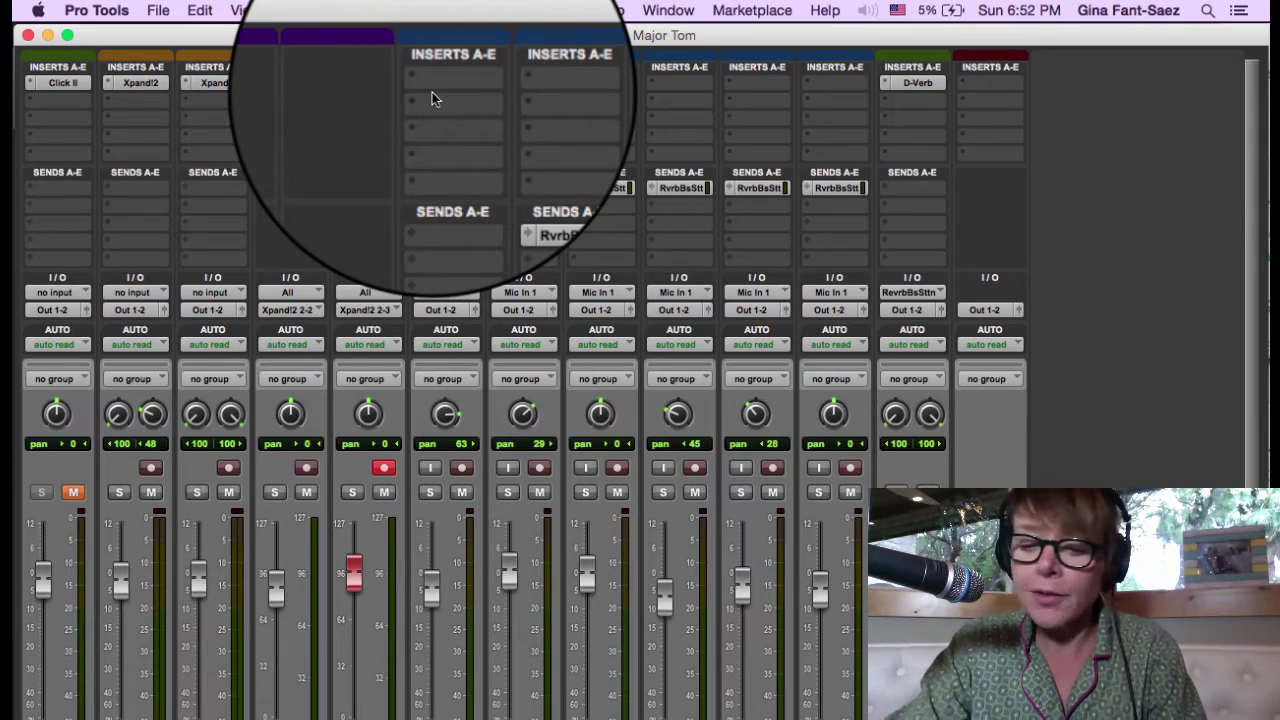
# - In the Edit window, unmute the Click track and record the chorus string chords on the Strings track from 22|4|000
pyautogui.press('super+equal')
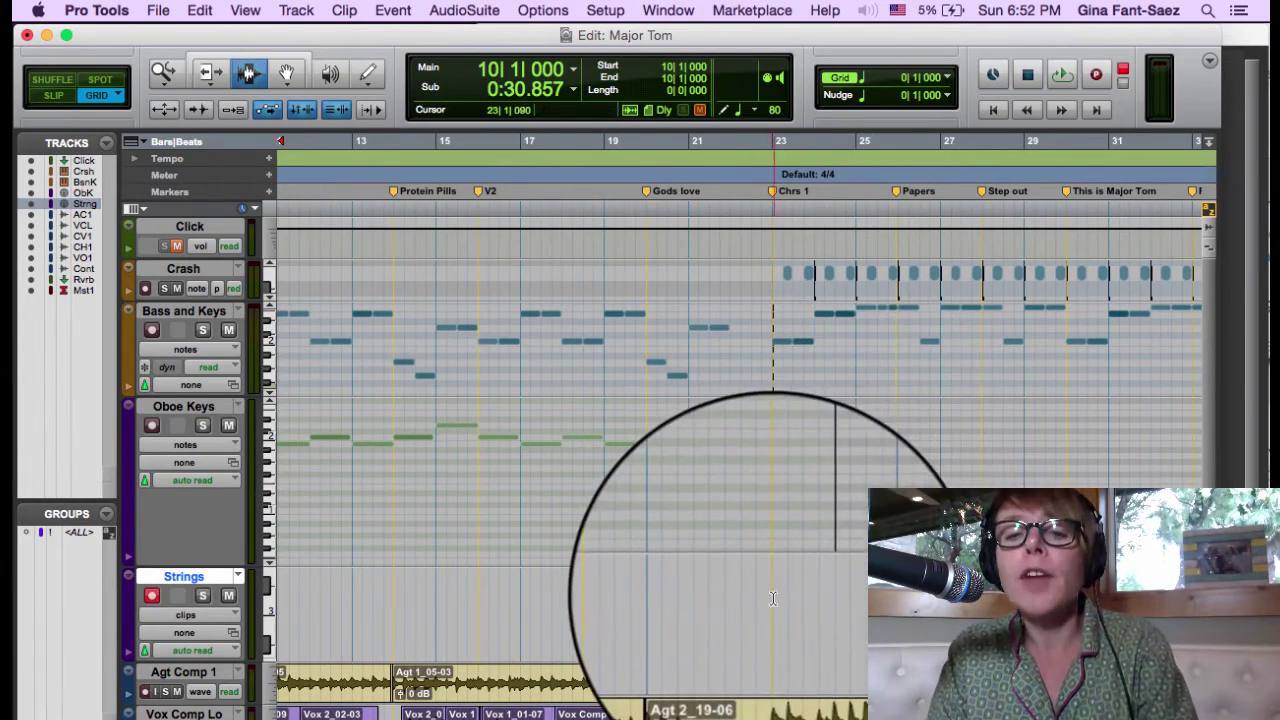
pyautogui.click(762, 612)
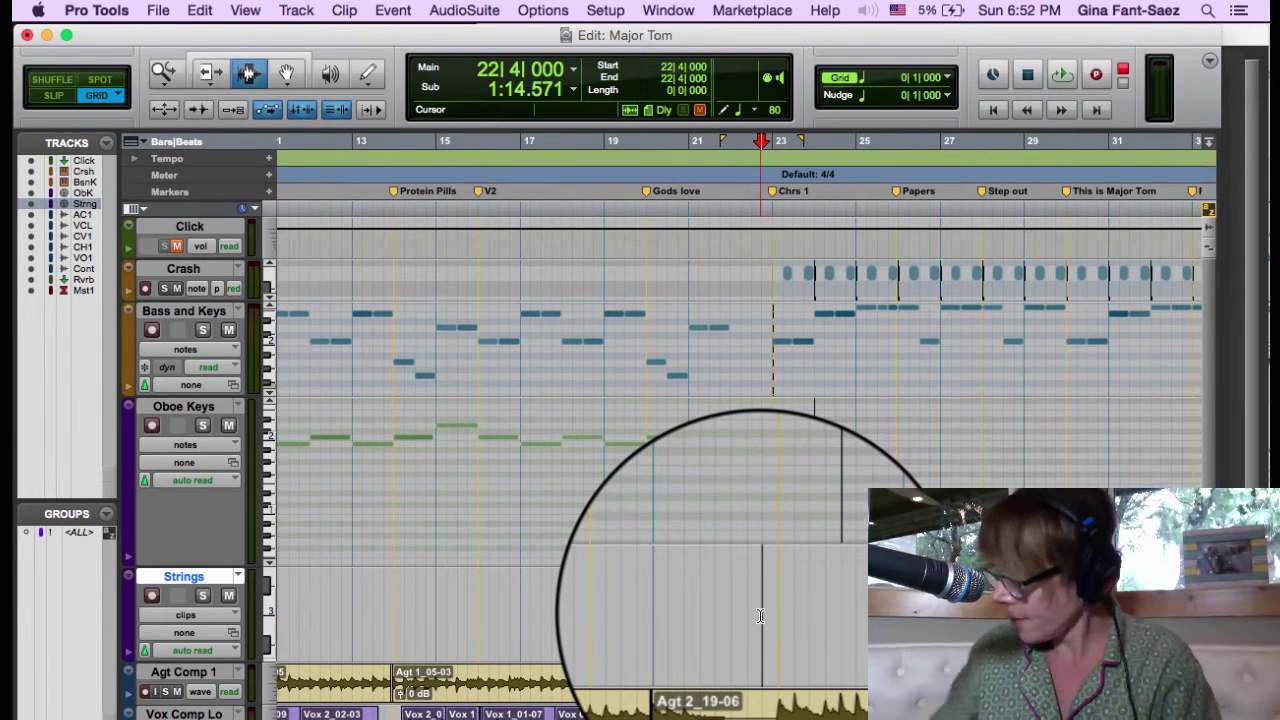
pyautogui.hotkey('shift', 'r')
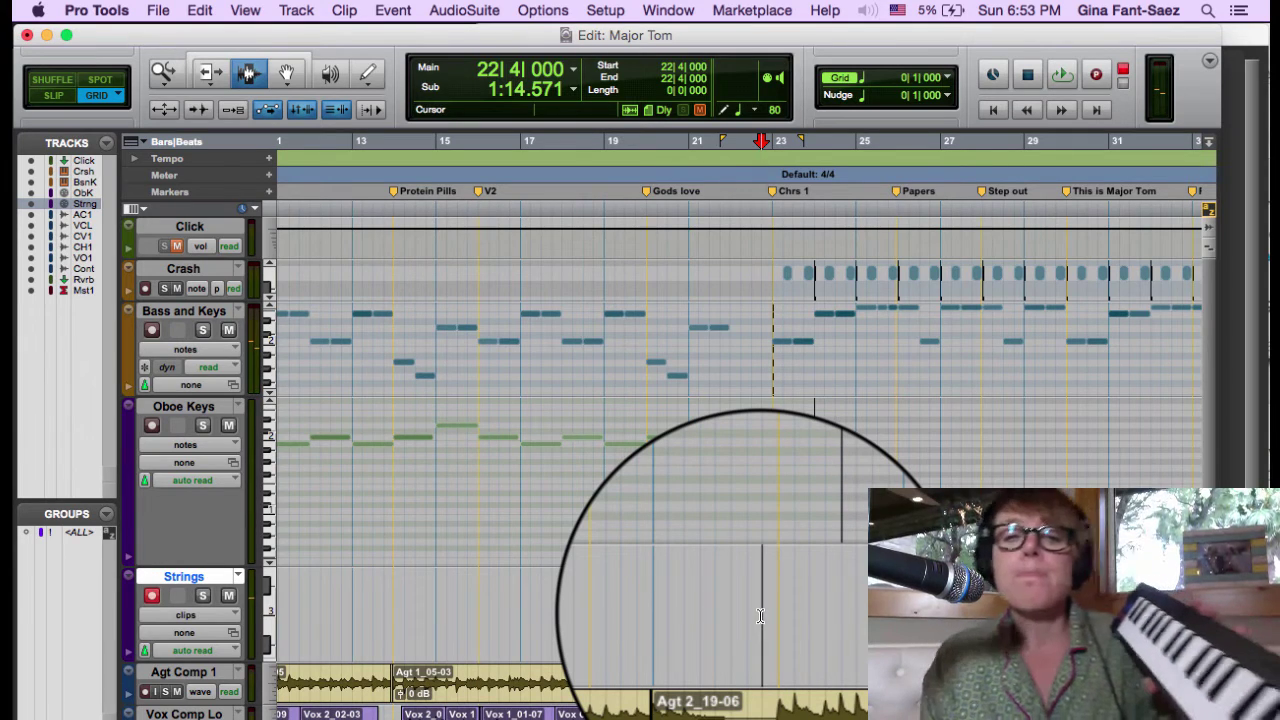
pyautogui.press('super+space')
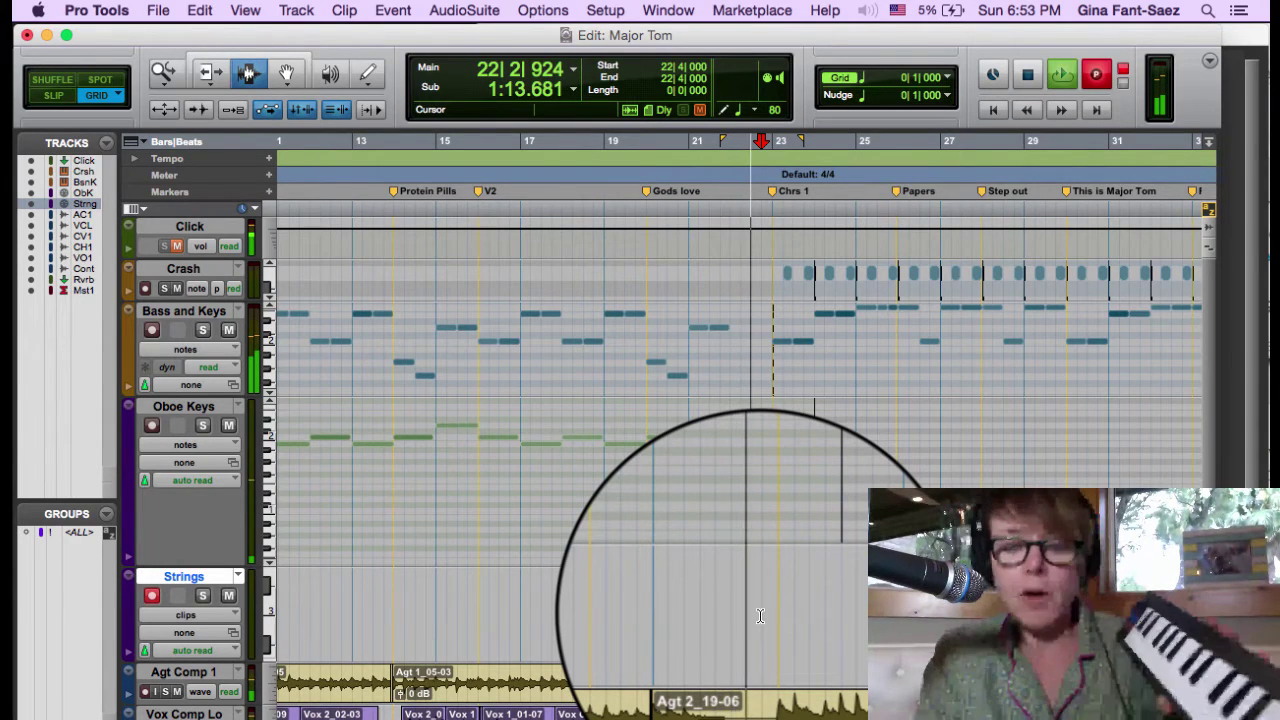
pyautogui.press('space')
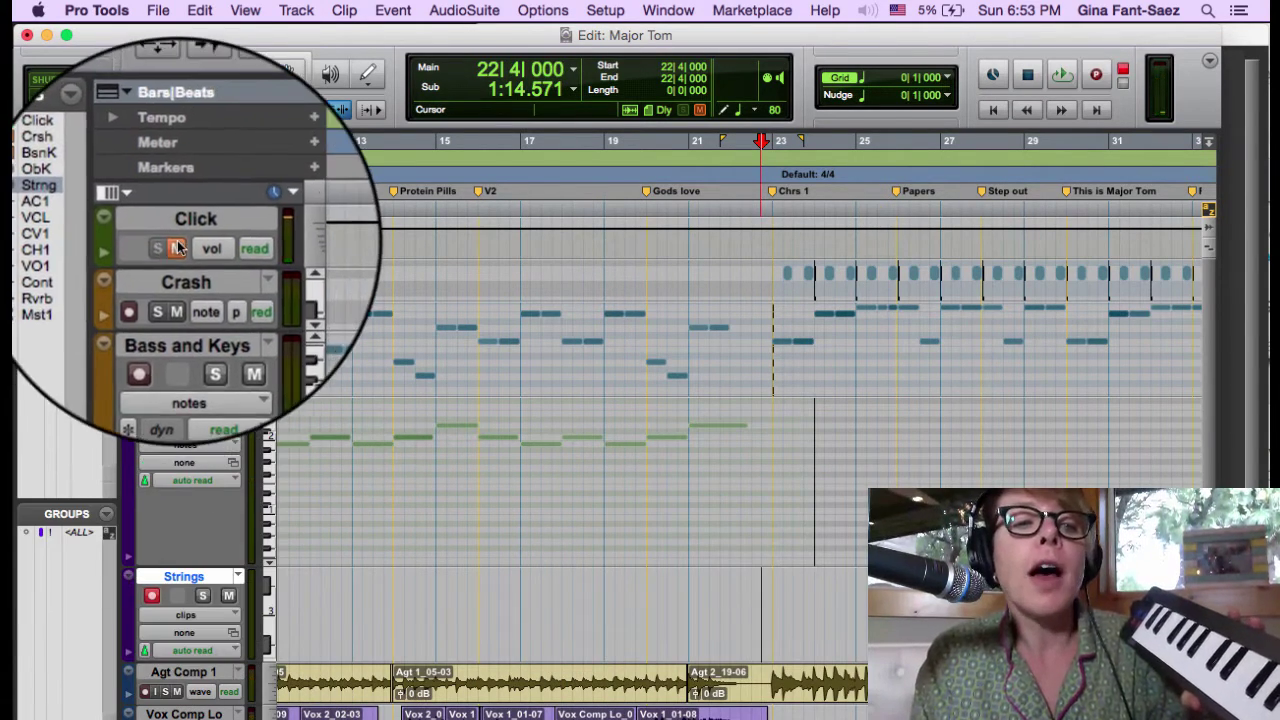
pyautogui.click(176, 248)
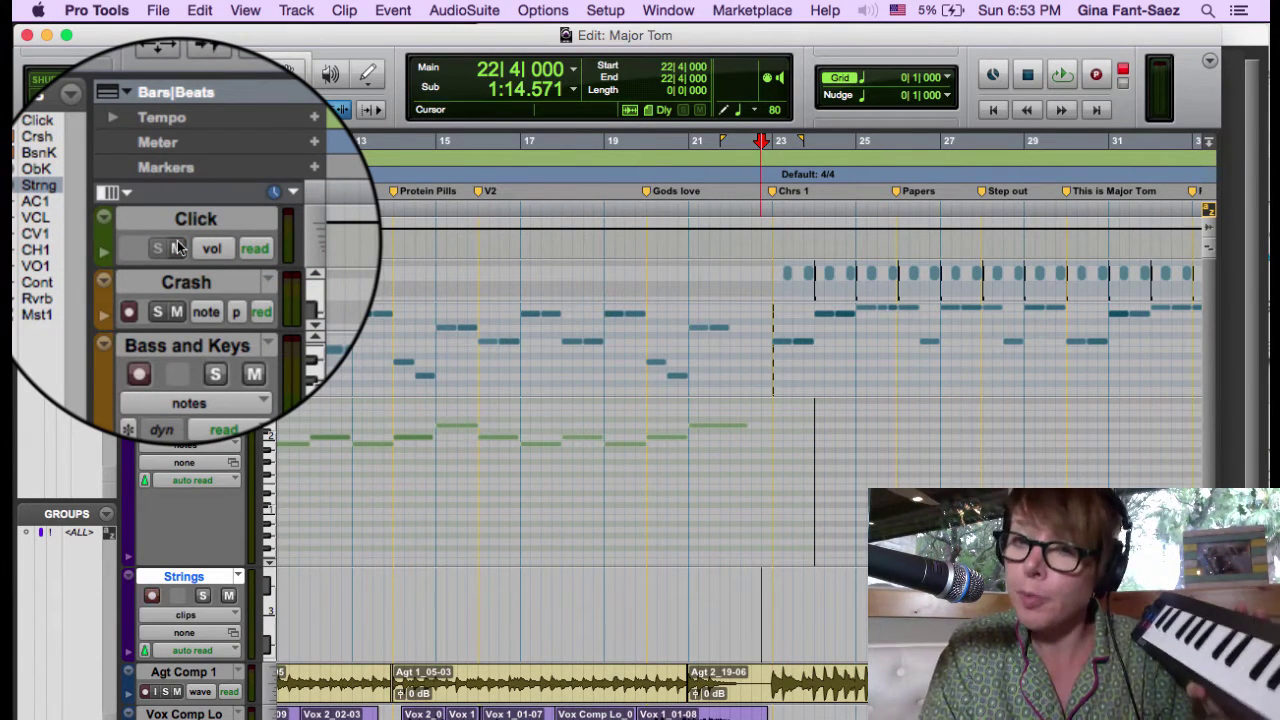
pyautogui.press('space')
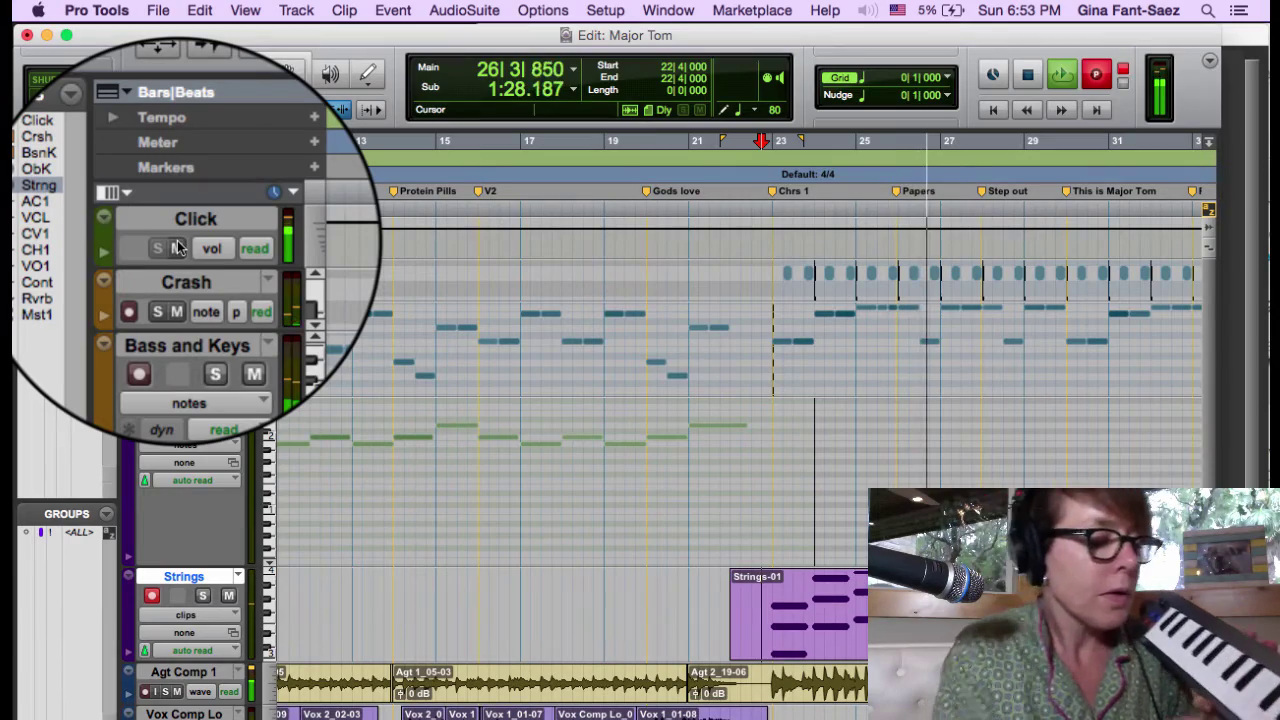
pyautogui.press('space')
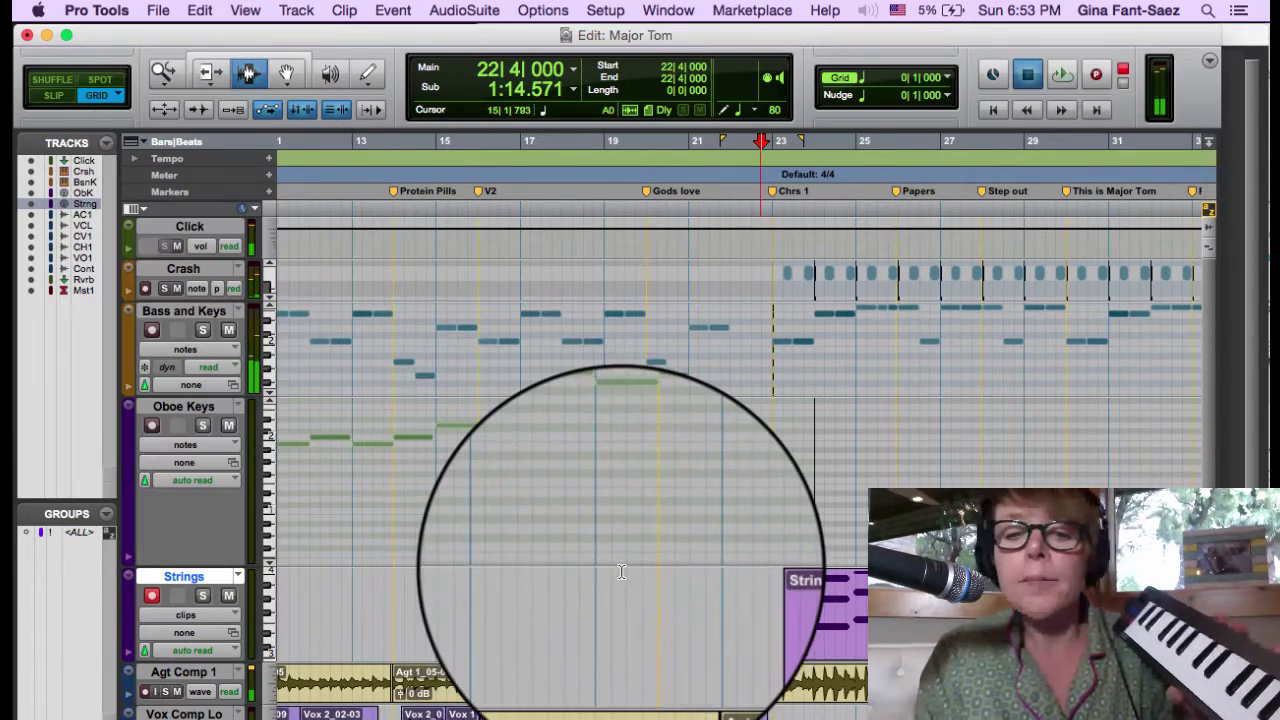
# - Increase the Strings track's height and switch its track view from clips to notes
pyautogui.scroll(-1, 610, 572)
pyautogui.scroll(-3, 610, 572)
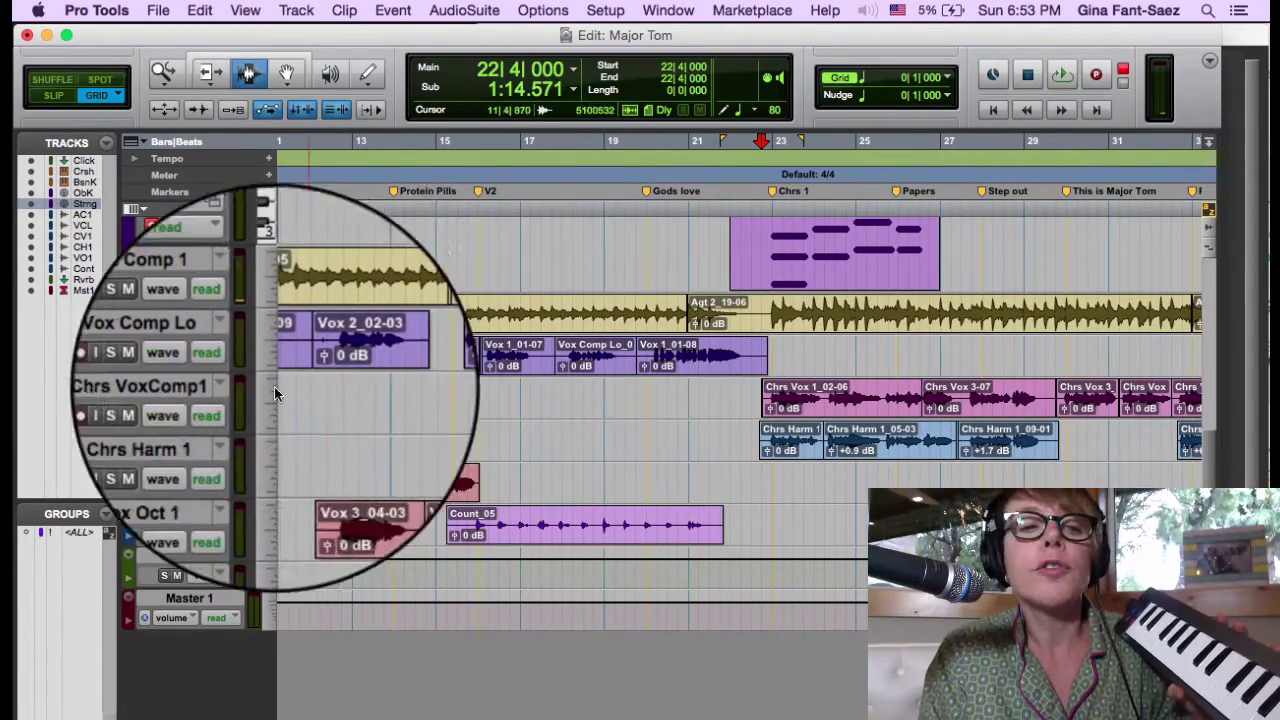
pyautogui.moveTo(235, 294); pyautogui.dragTo(235, 388)
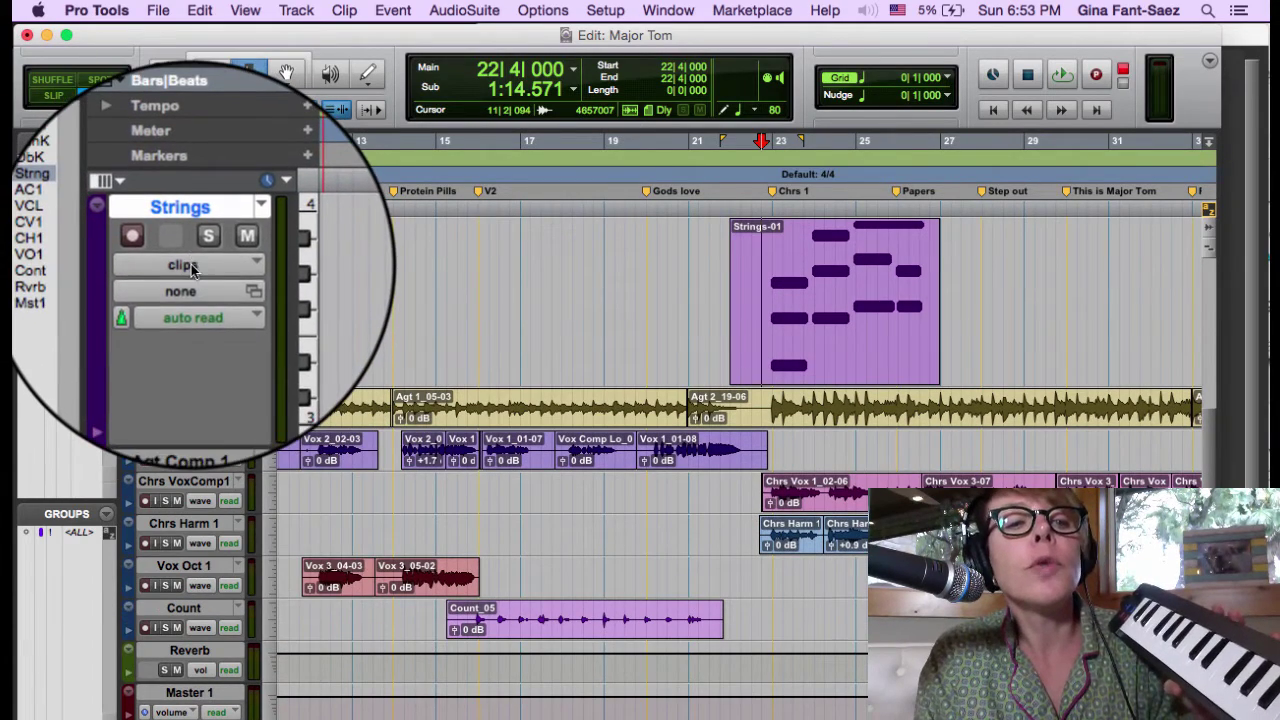
pyautogui.click(185, 264)
pyautogui.click(180, 291)
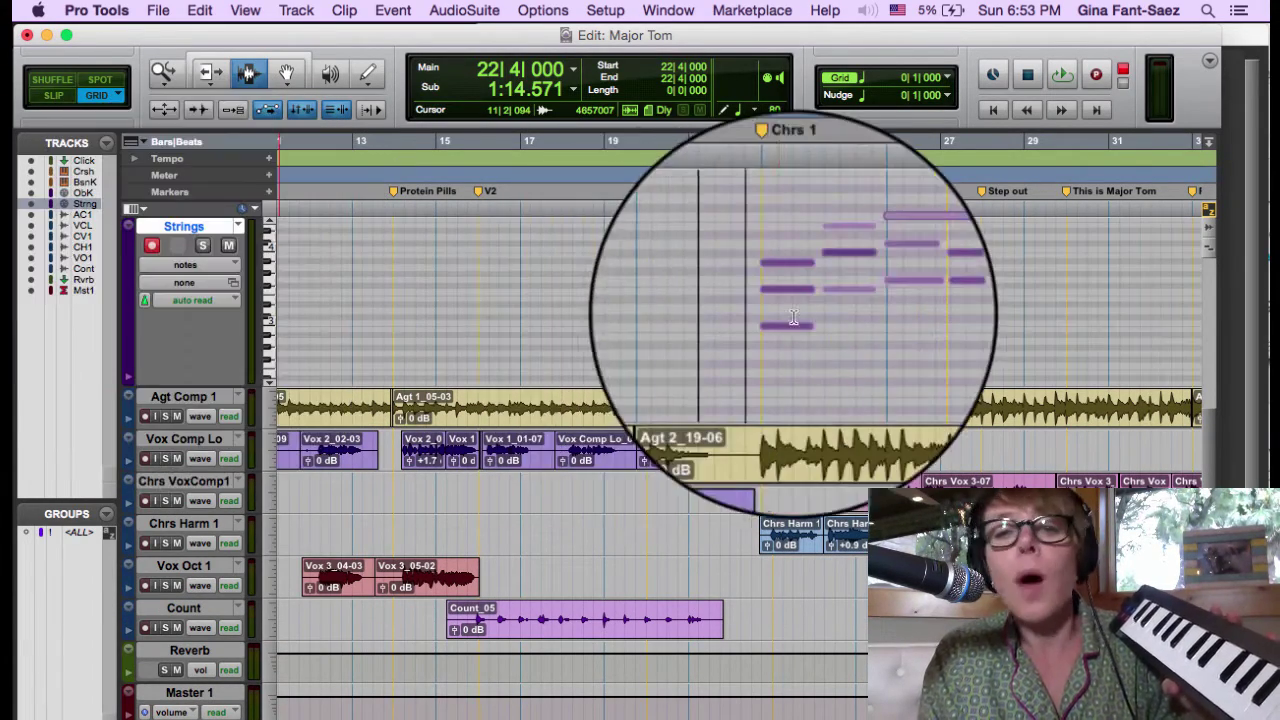
# - Play the session around the recorded string notes with the Strings cursor placed at 25|1|000
pyautogui.click(856, 330)
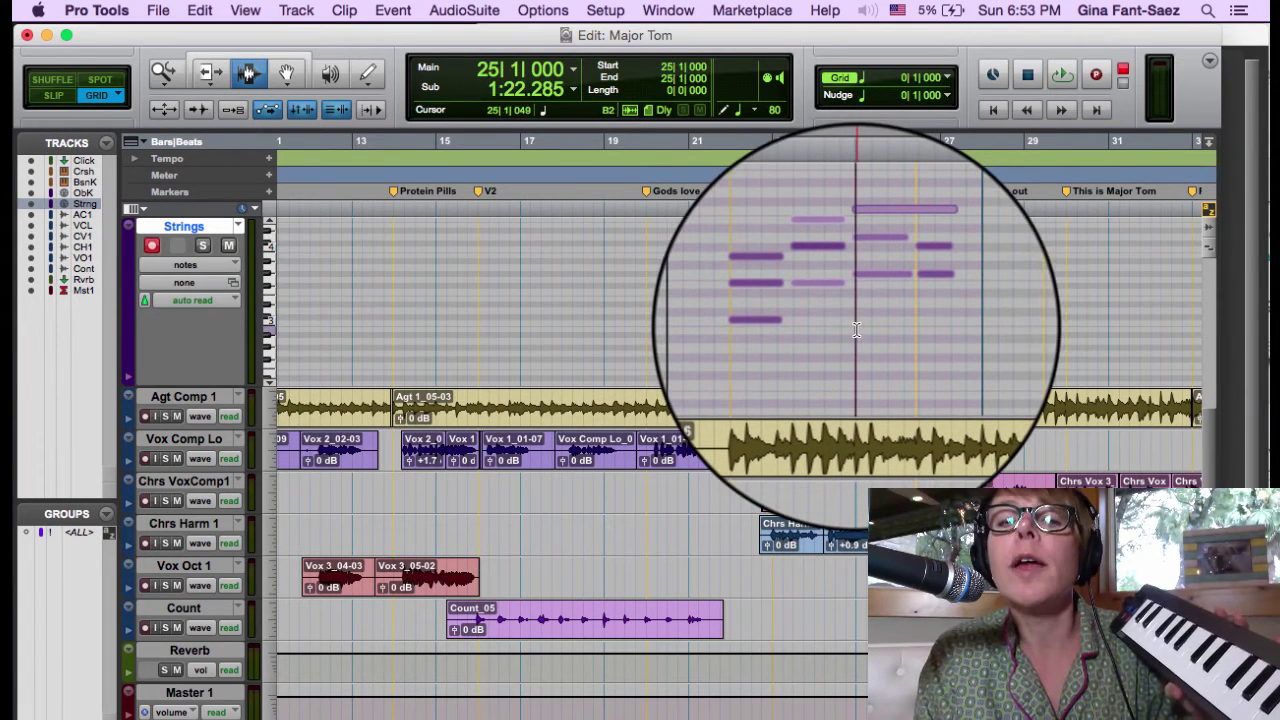
pyautogui.press('space')
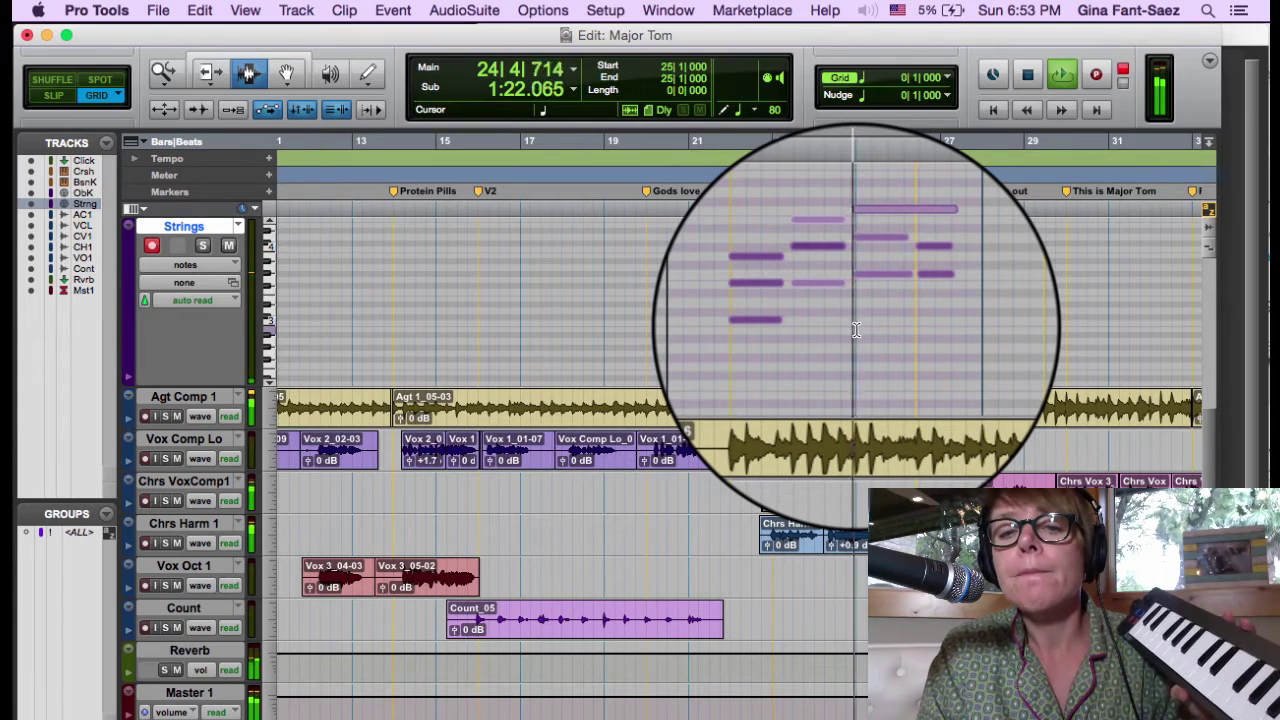
pyautogui.press('space')
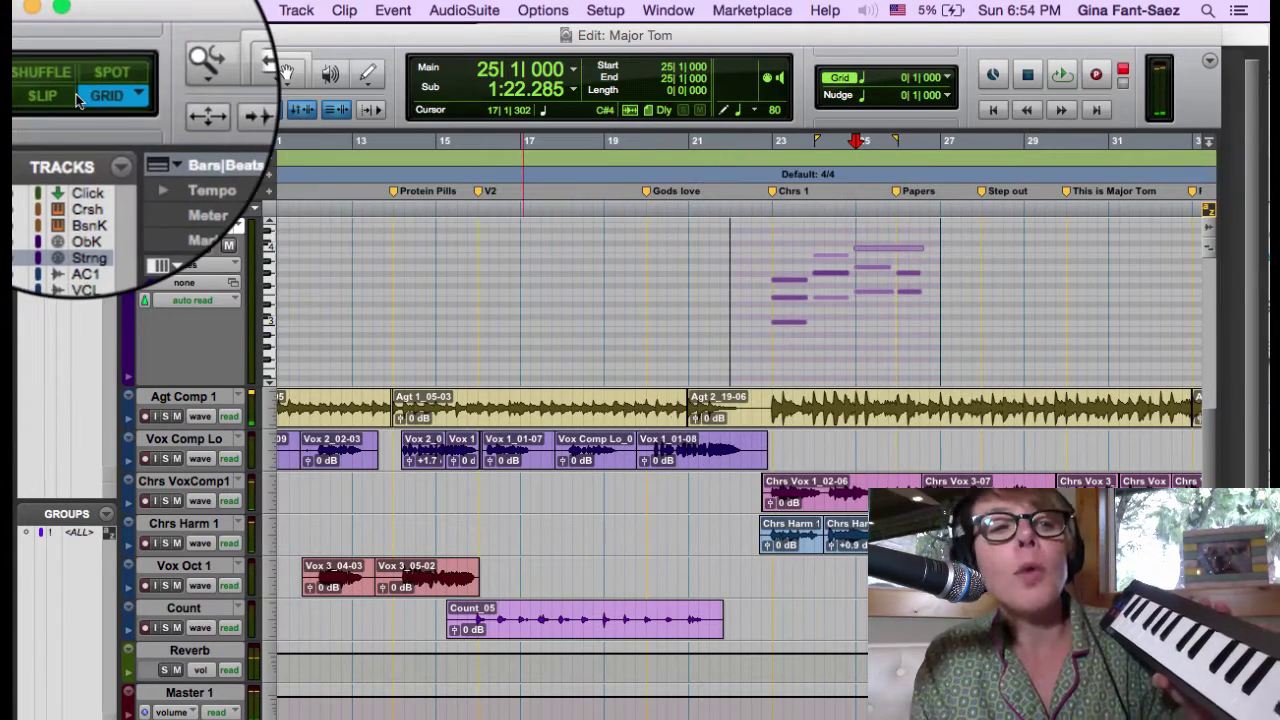
# - In Slip mode, place the Strings cursor at 24|4|560, save the session and play it around that point
pyautogui.click(53, 95)
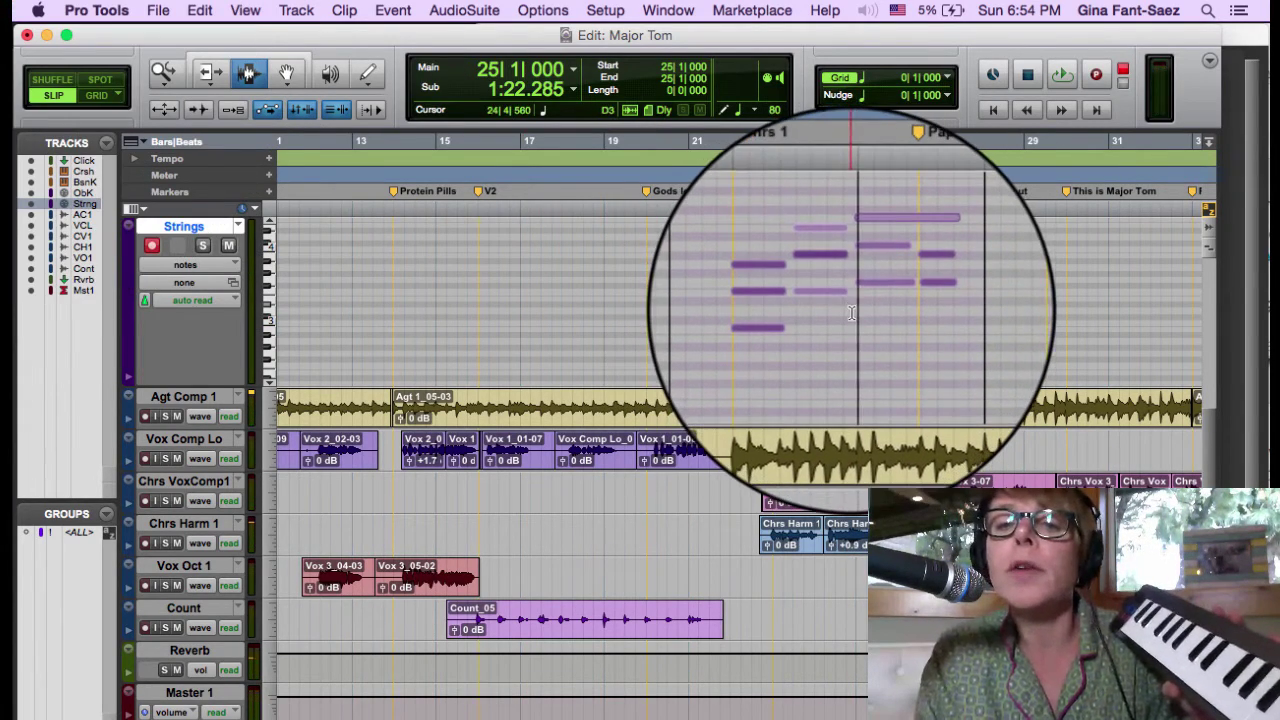
pyautogui.click(851, 314)
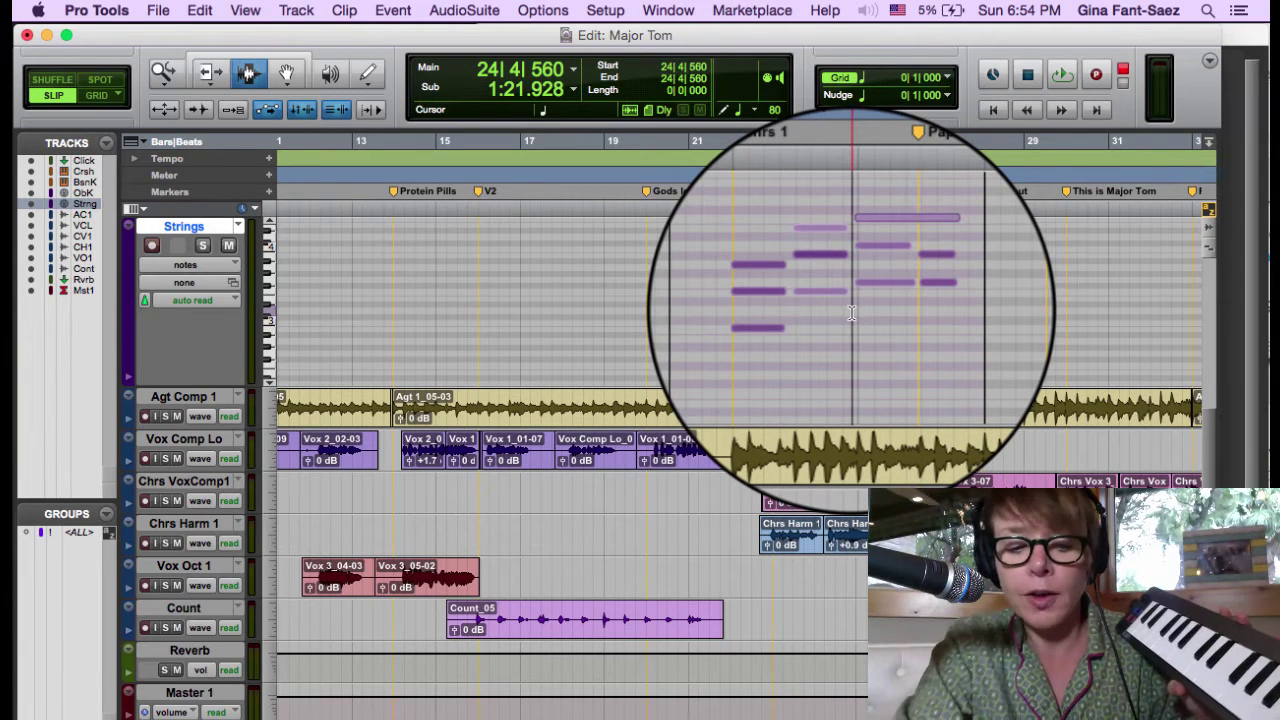
pyautogui.press('super+s')
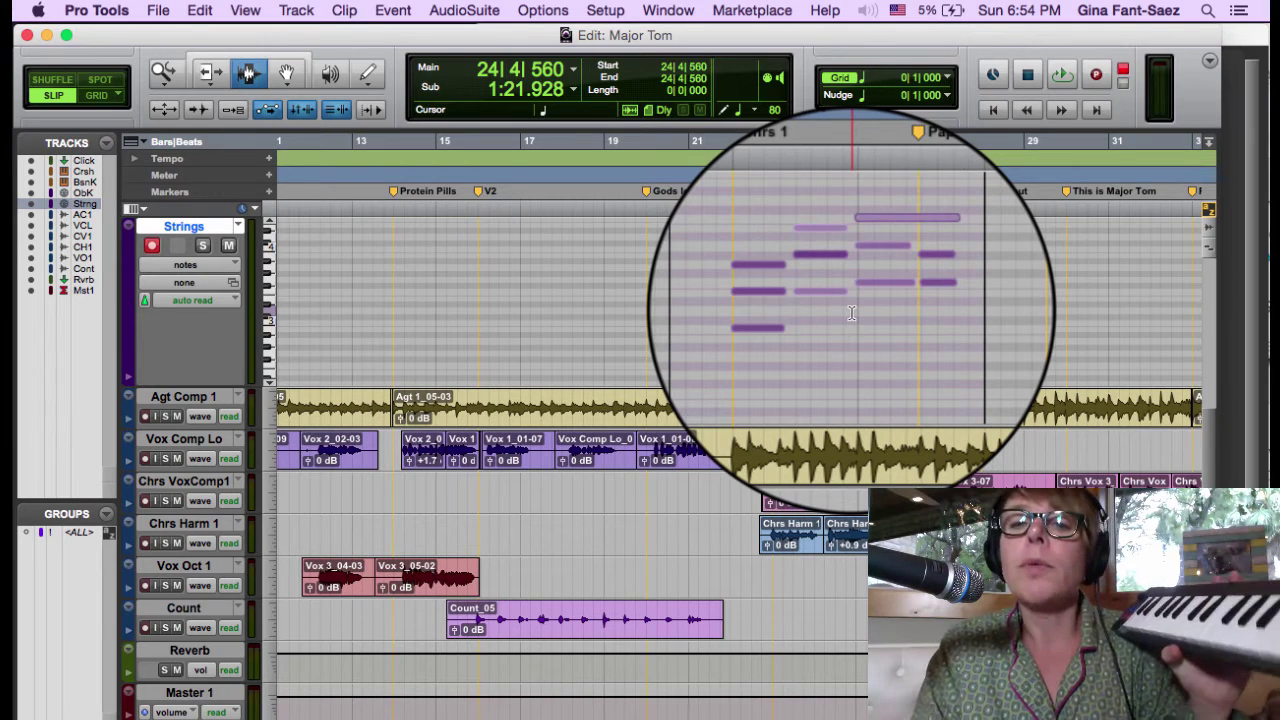
pyautogui.press('space')
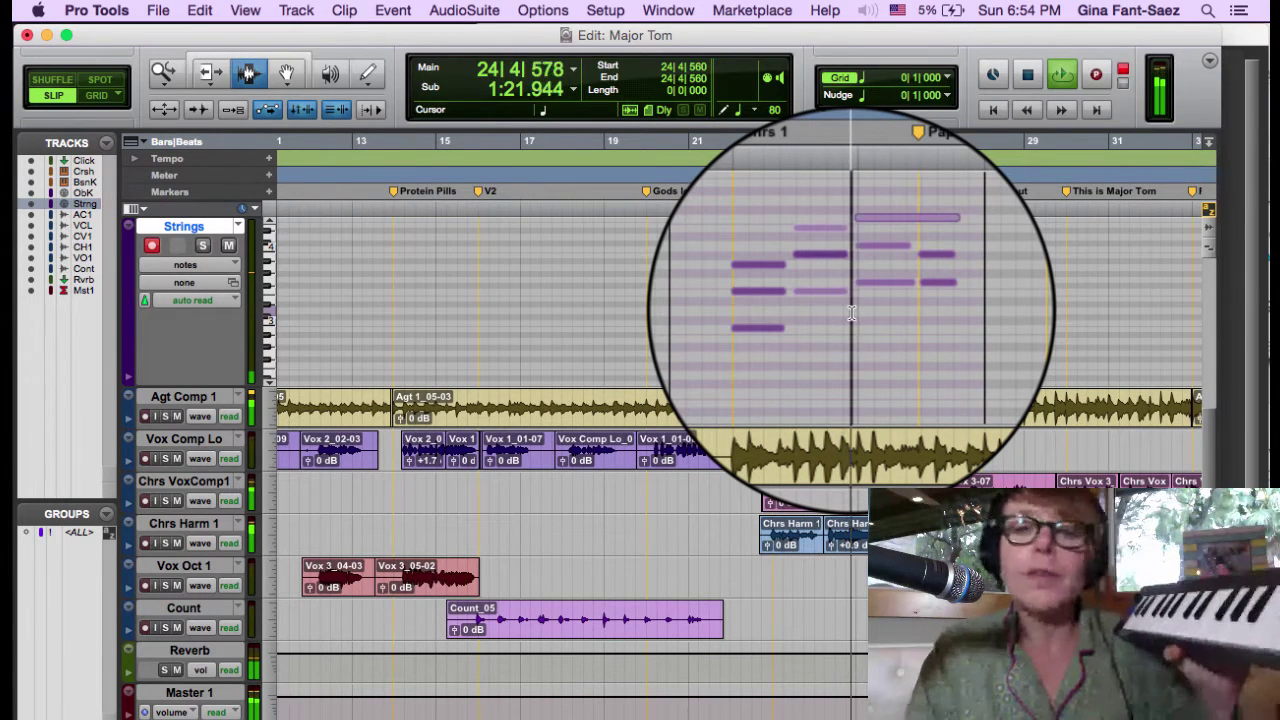
pyautogui.press('space')
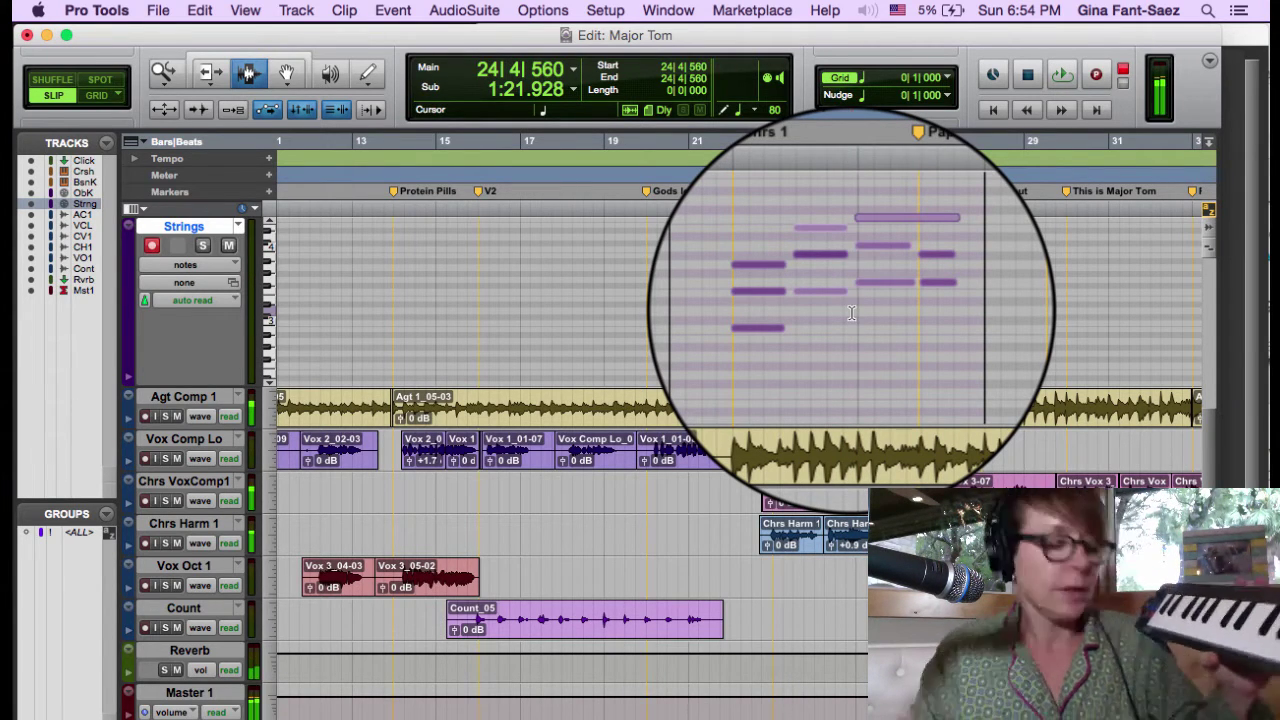
# - Record the remaining chorus string chords on the Strings track from 24|4|560, restarting the take once and running past bar 37
pyautogui.press('super+space')
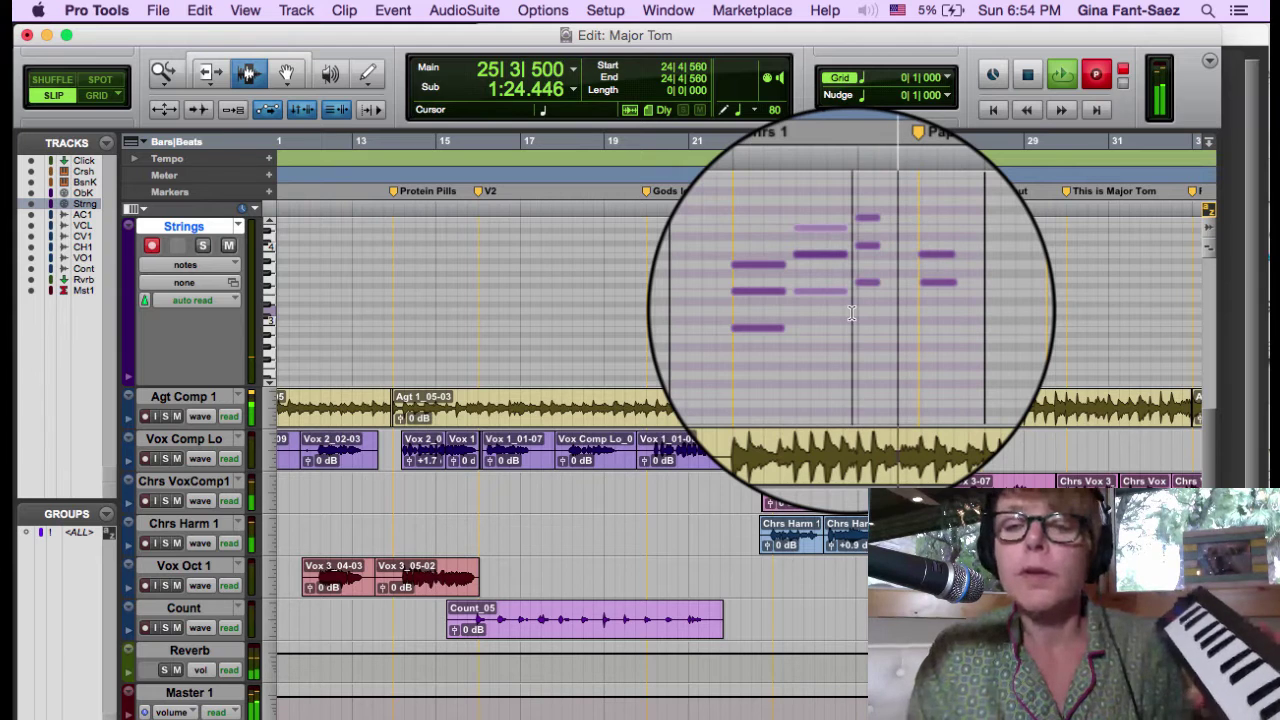
pyautogui.press('space')
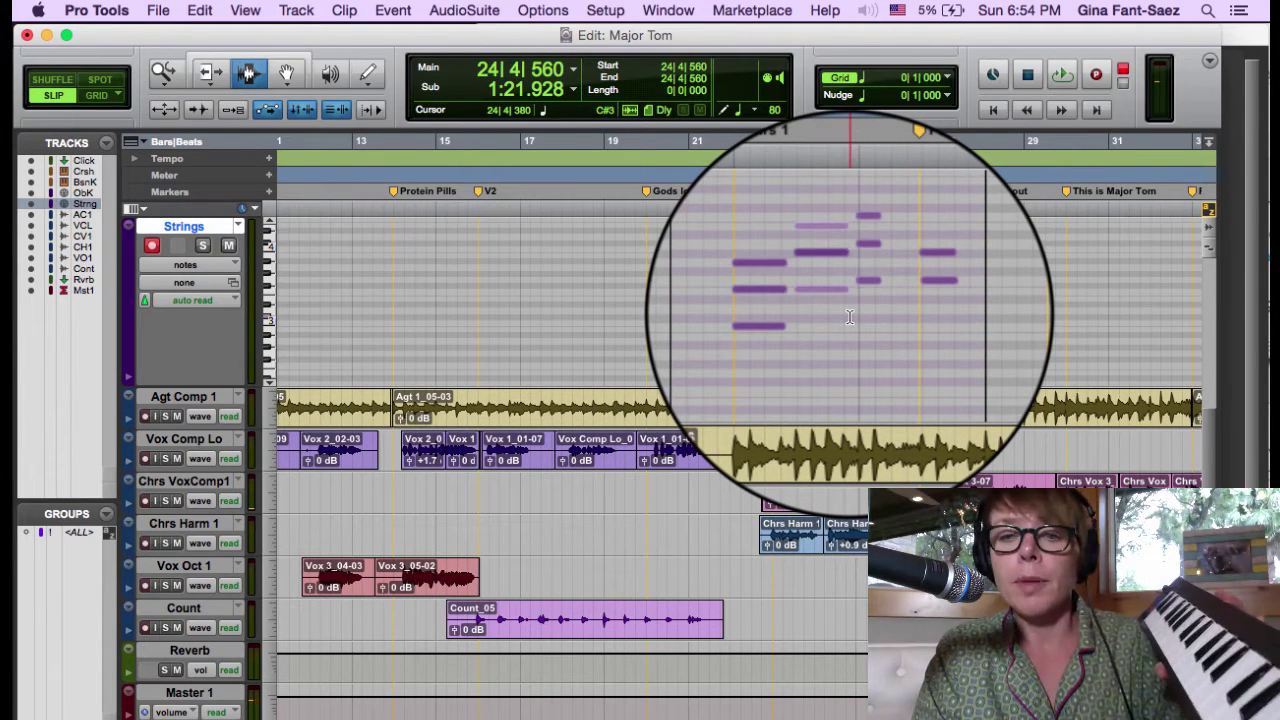
pyautogui.press('super+space')
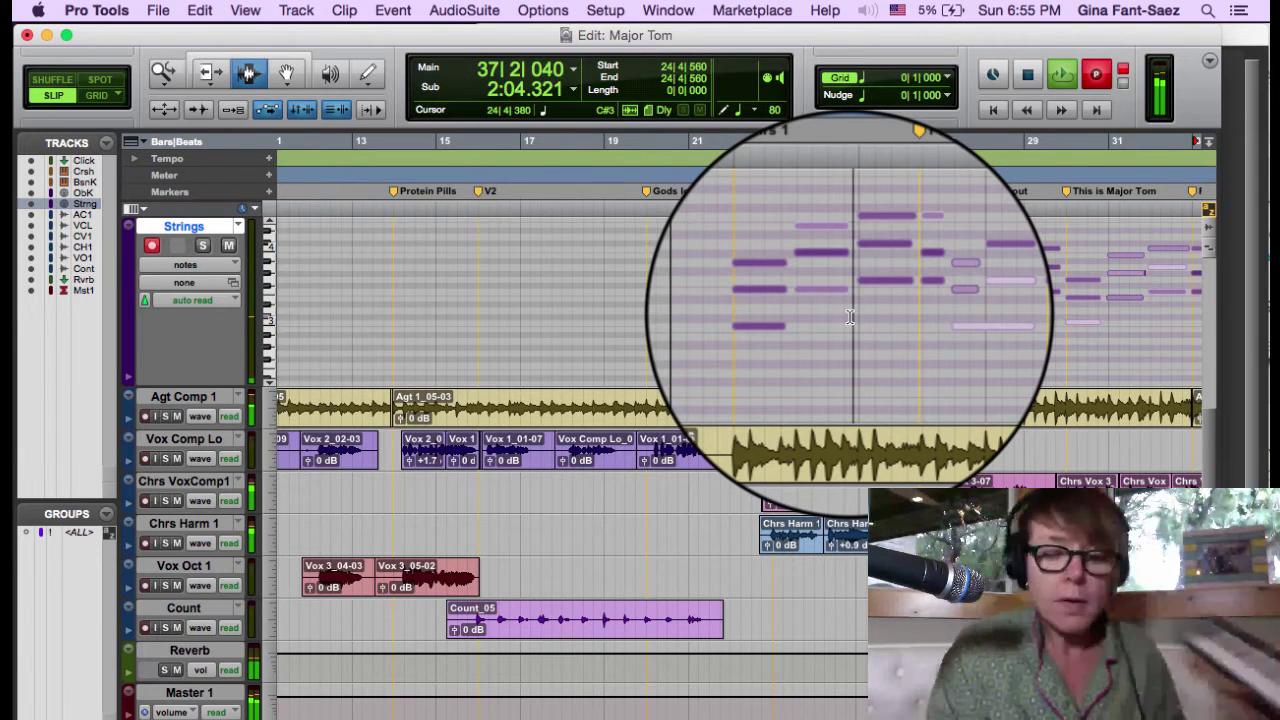
pyautogui.press('space')
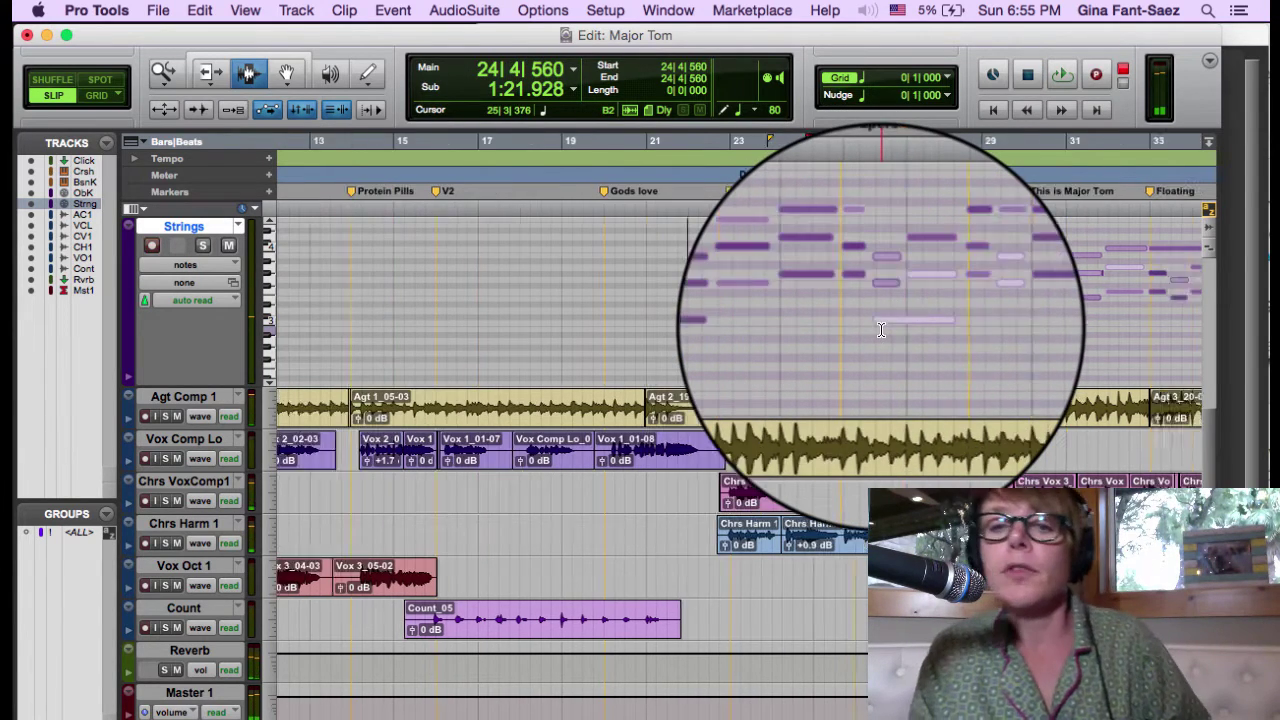
# - Delete the stray three-note chord from the end of the Strings recording, between 36|3|645 and 37|2|462
pyautogui.hscroll(3, 881, 330)
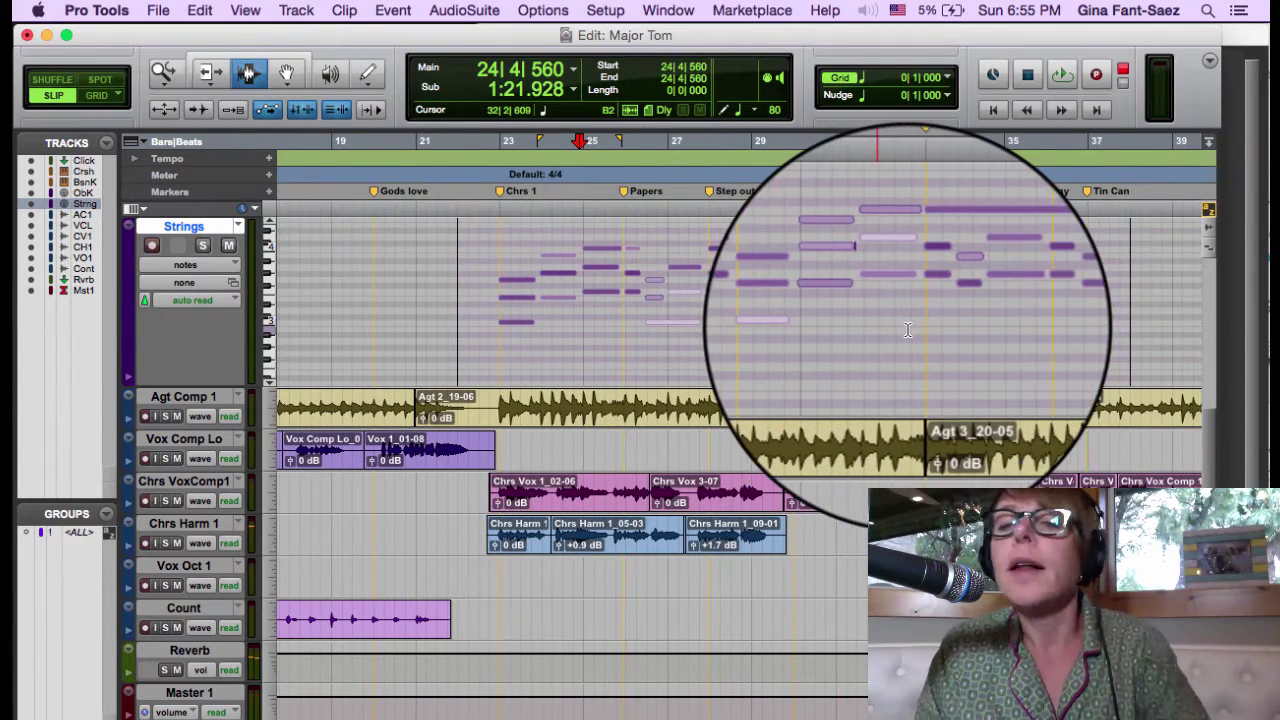
pyautogui.moveTo(1068, 300); pyautogui.dragTo(1105, 319)
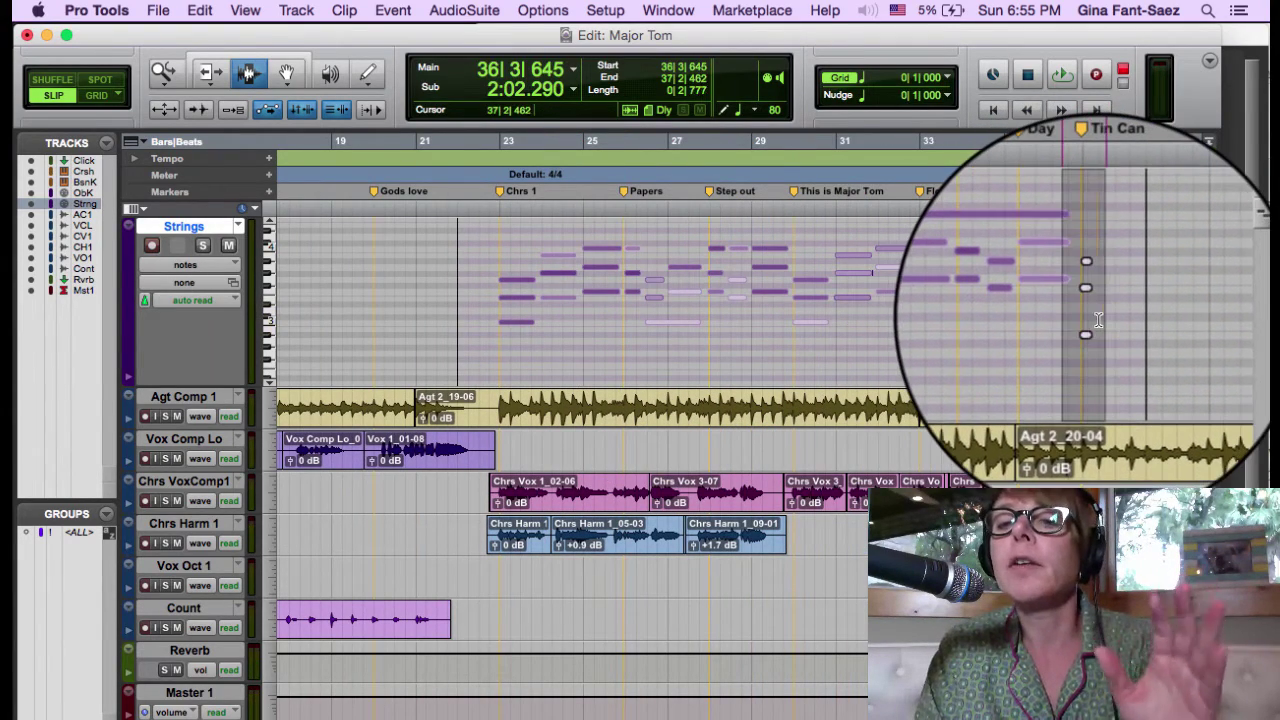
pyautogui.click(1105, 319)
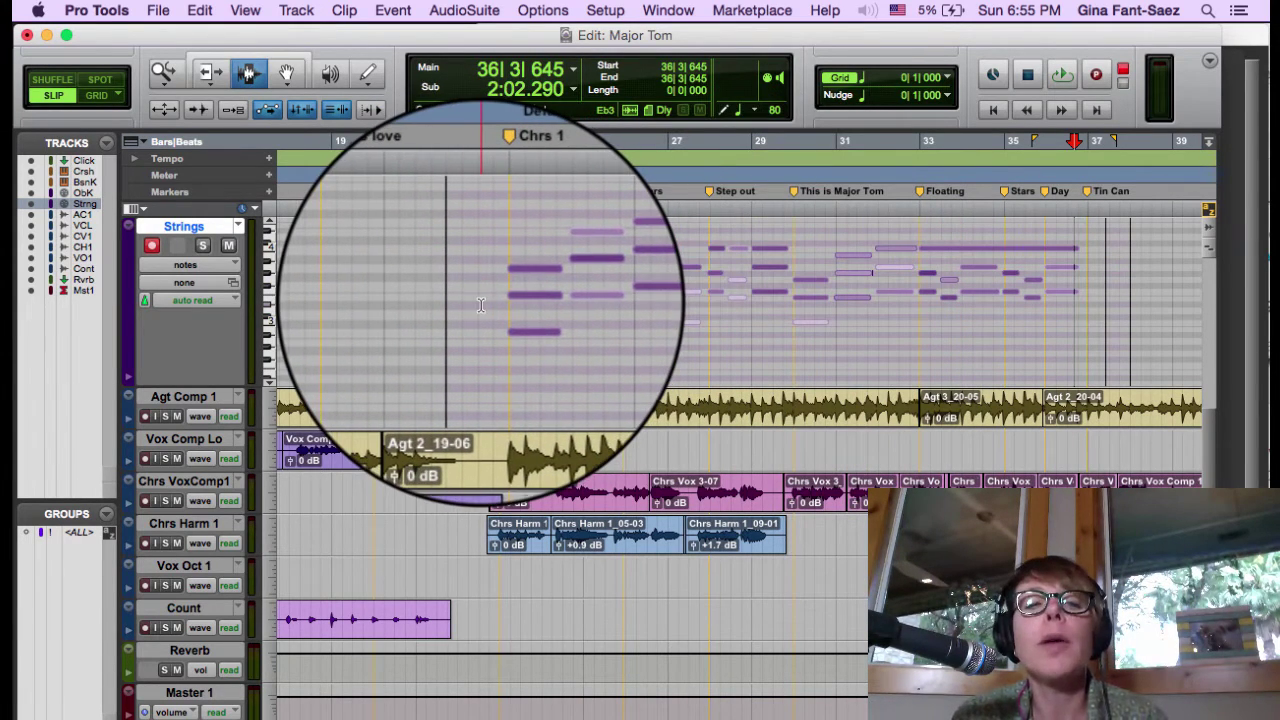
# - Select all the Strings notes from 22|1|000 to 38|1|000 and quantize them in Event Operations
pyautogui.click(482, 303)
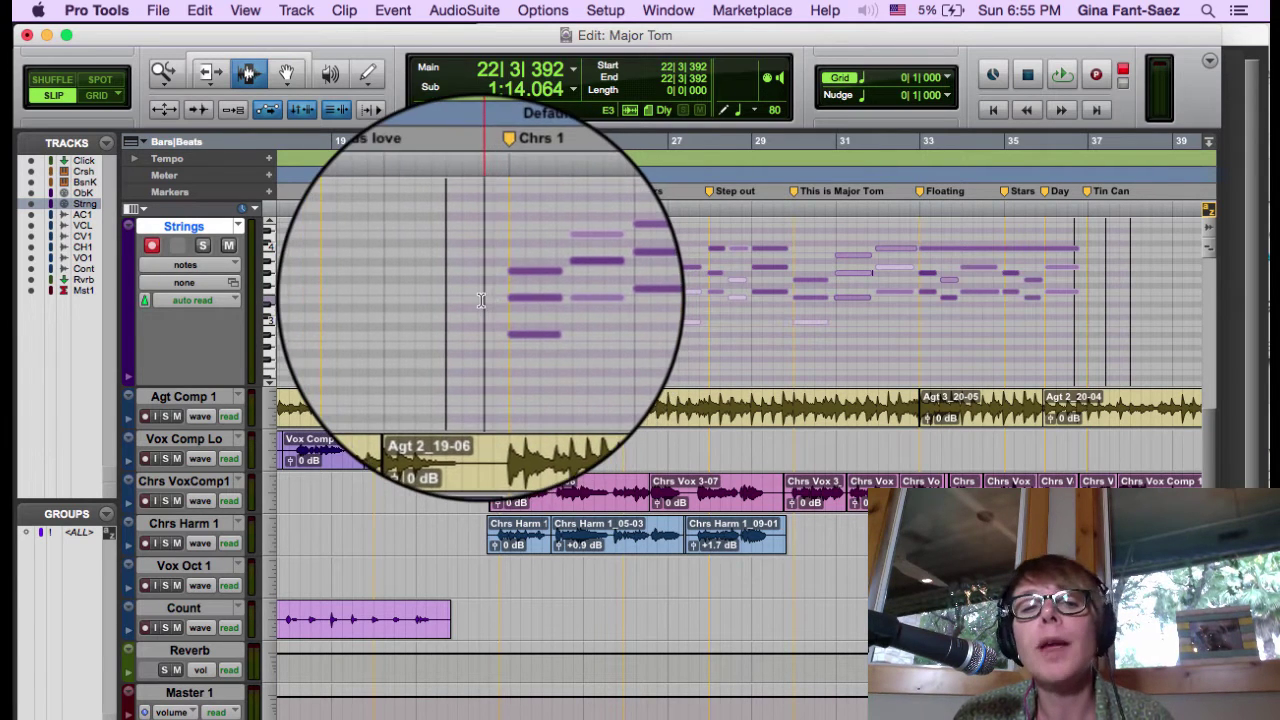
pyautogui.moveTo(482, 303); pyautogui.dragTo(730, 320)
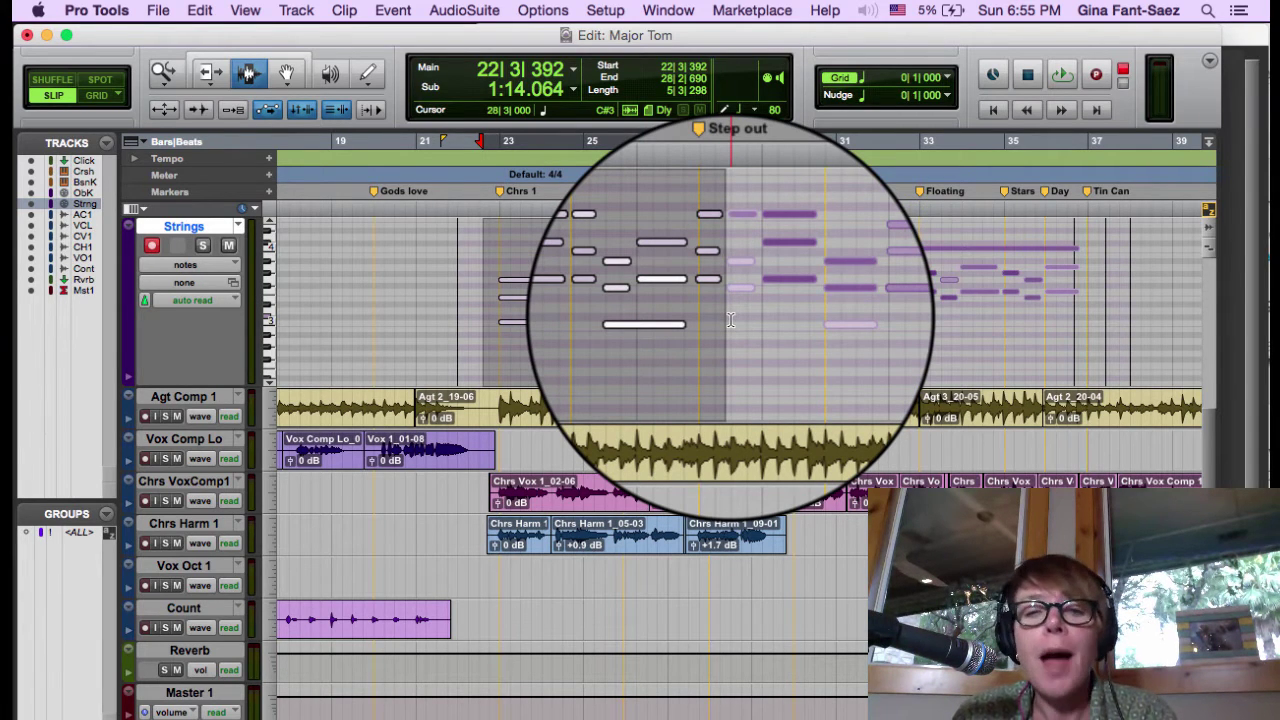
pyautogui.press('super+bracketright')
pyautogui.press('super+bracketright')
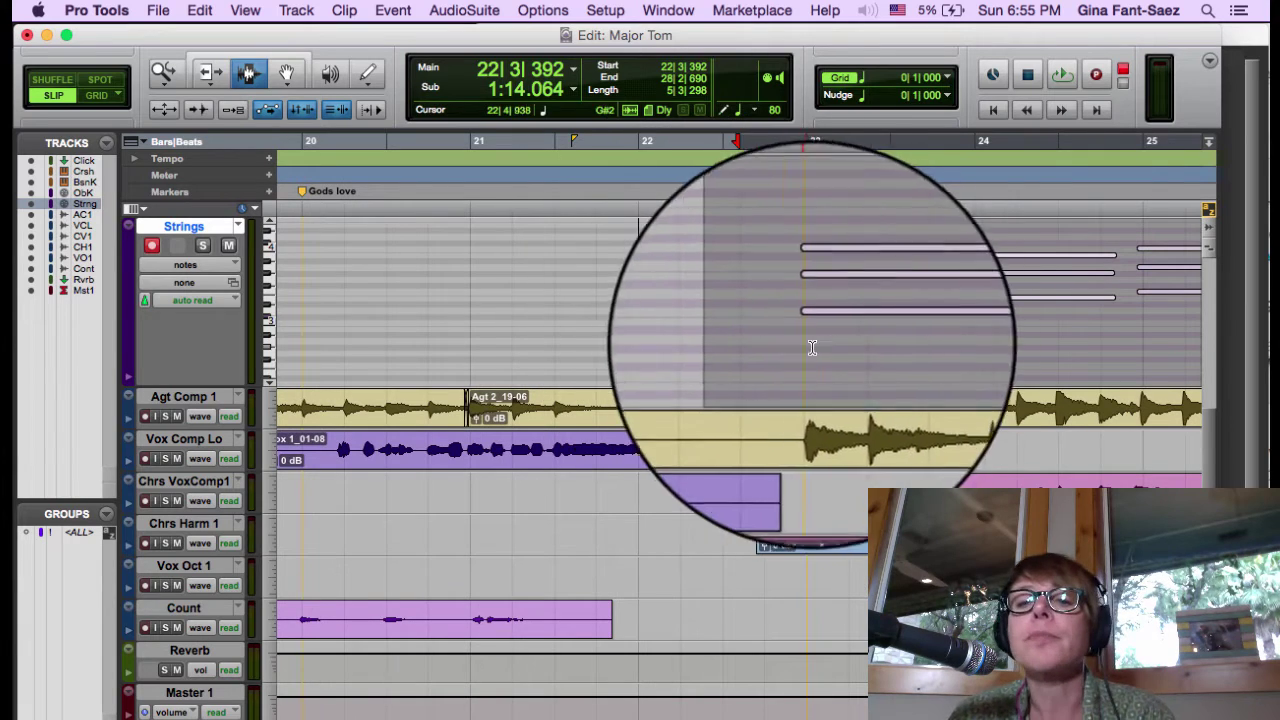
pyautogui.click(880, 288)
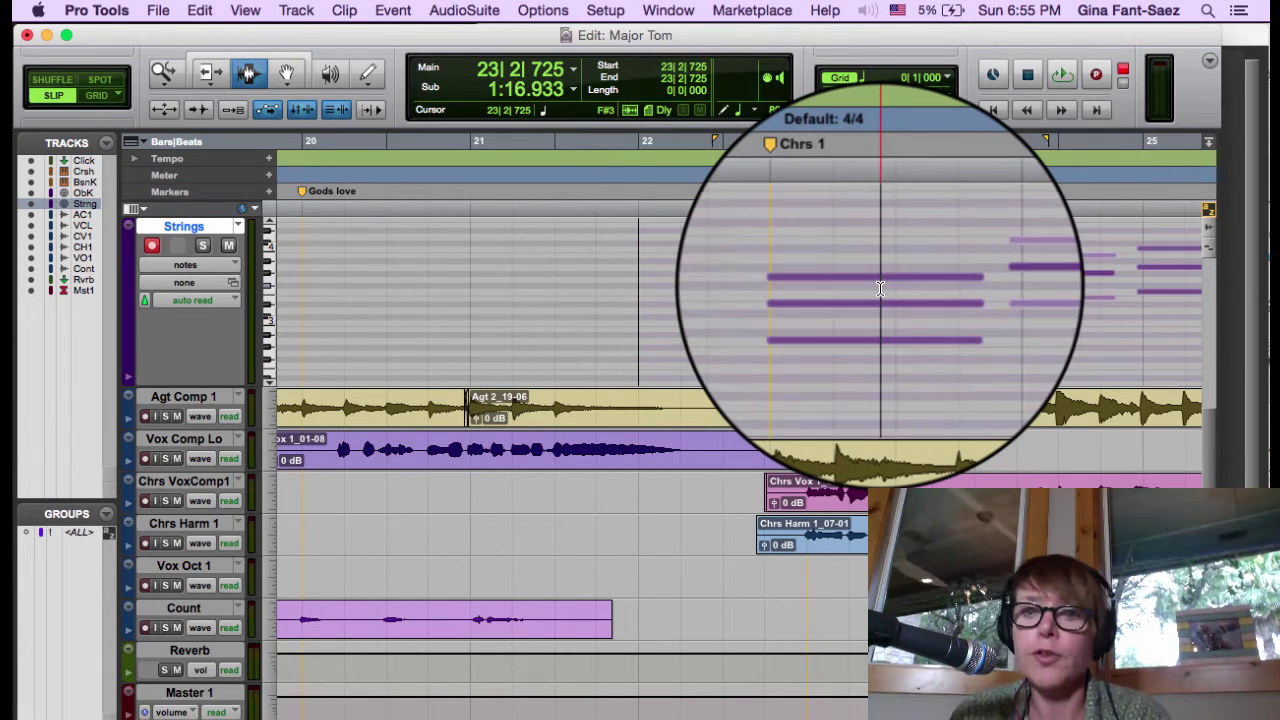
pyautogui.doubleClick(880, 288)
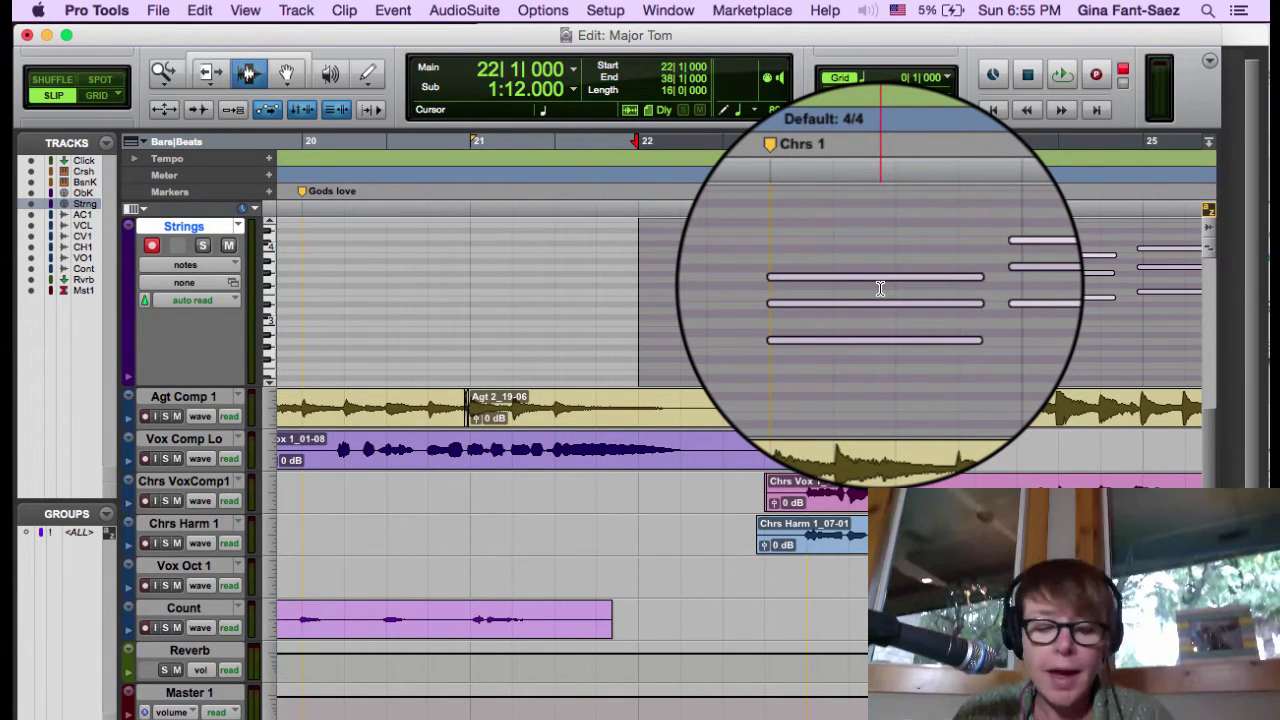
pyautogui.click(880, 288)
pyautogui.doubleClick(880, 288)
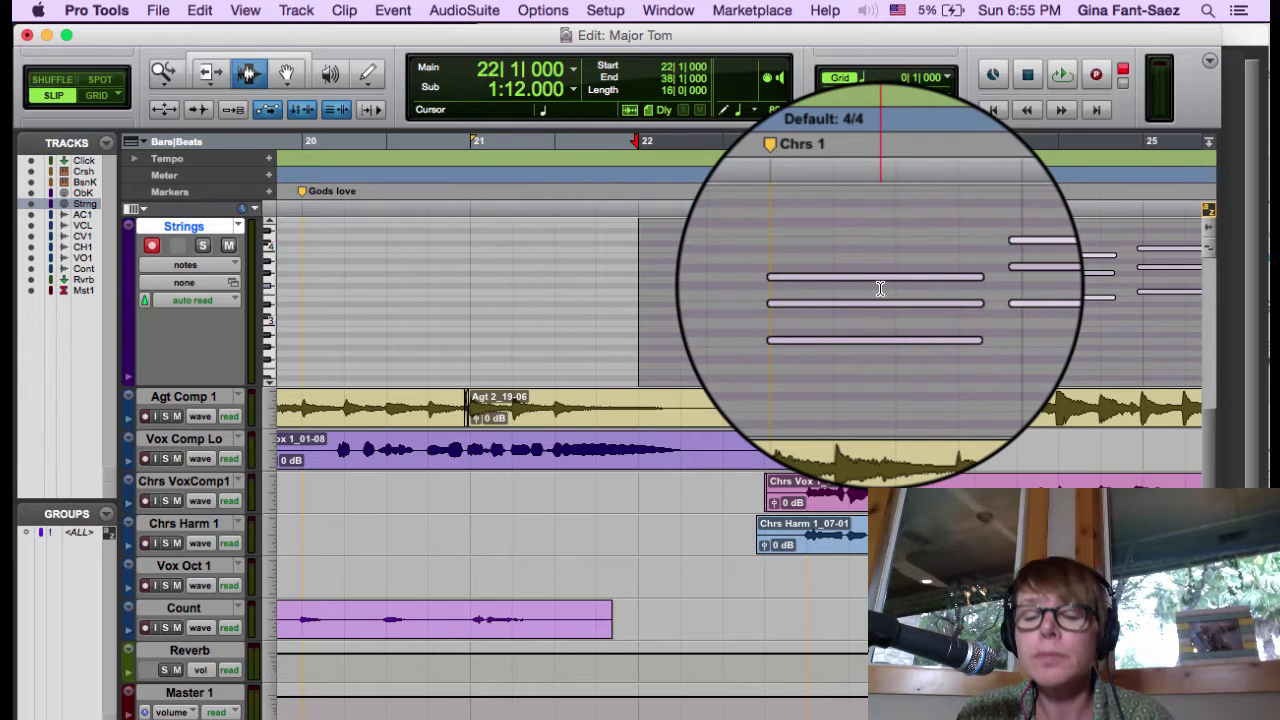
pyautogui.hotkey('alt', '0')
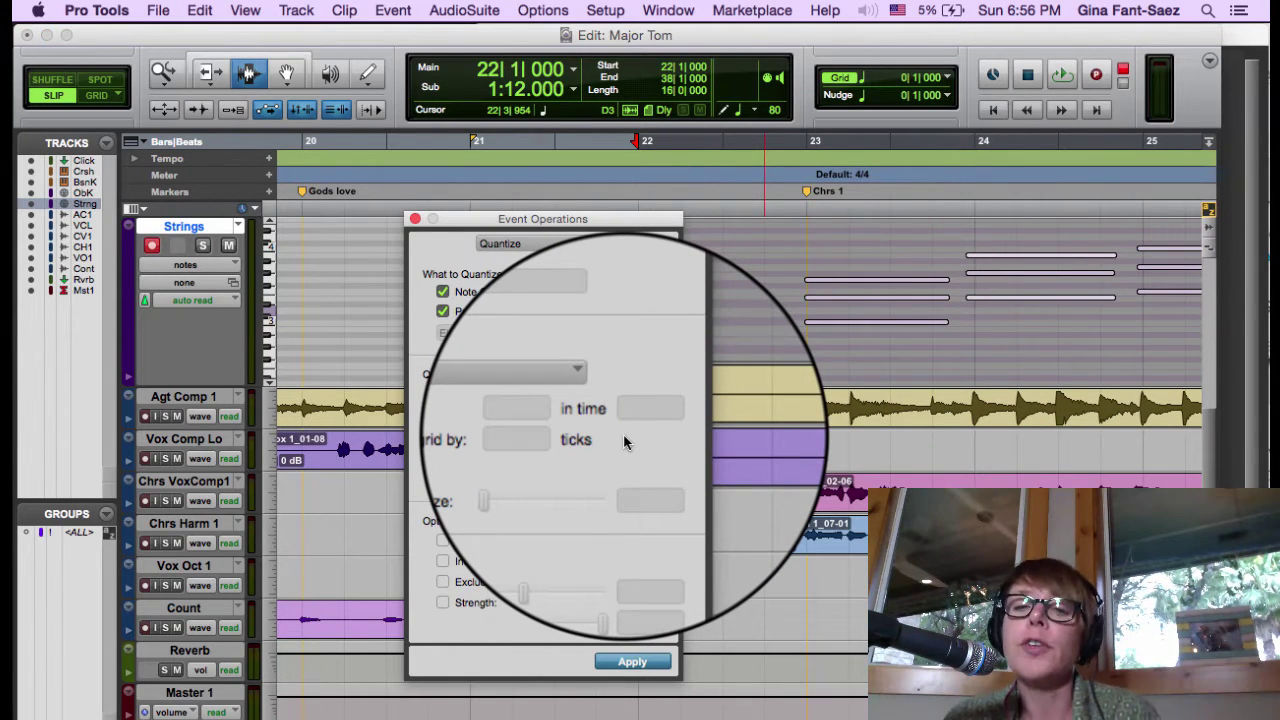
pyautogui.hotkey('alt', '0')
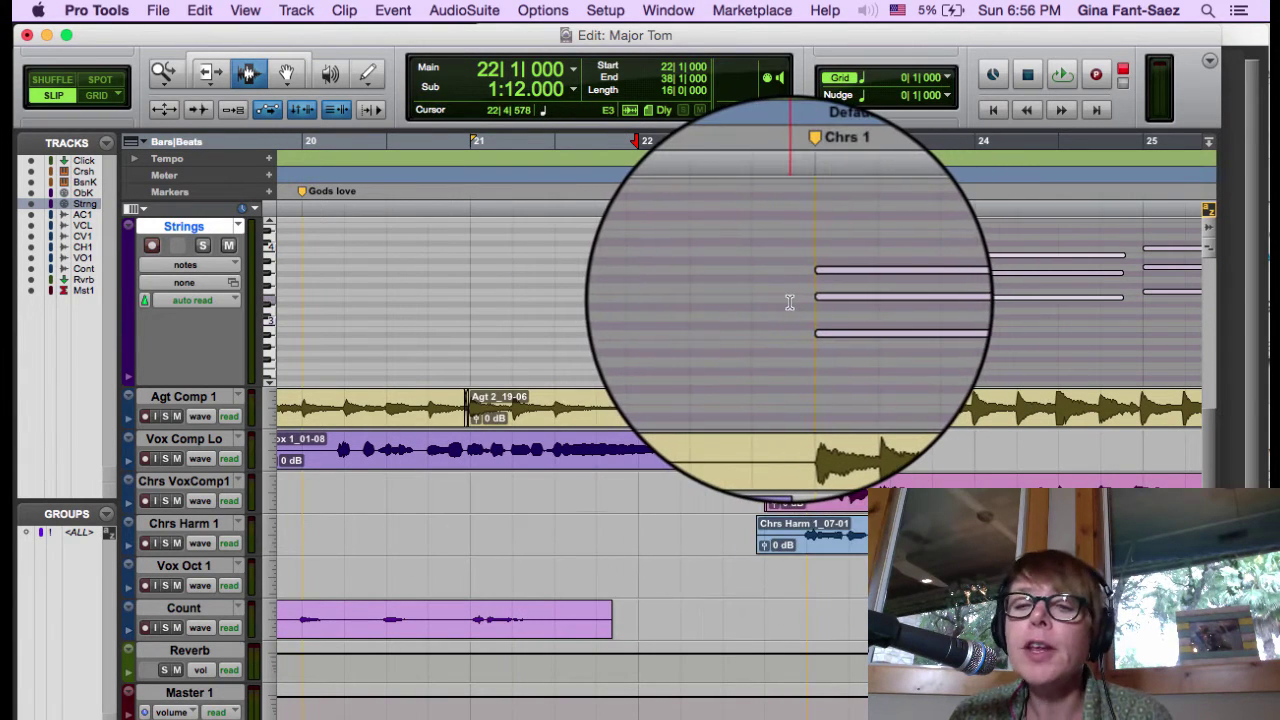
# - Switch the edit mode to Grid and activate the Smart Tool for trimming the Strings notes
pyautogui.click(789, 302)
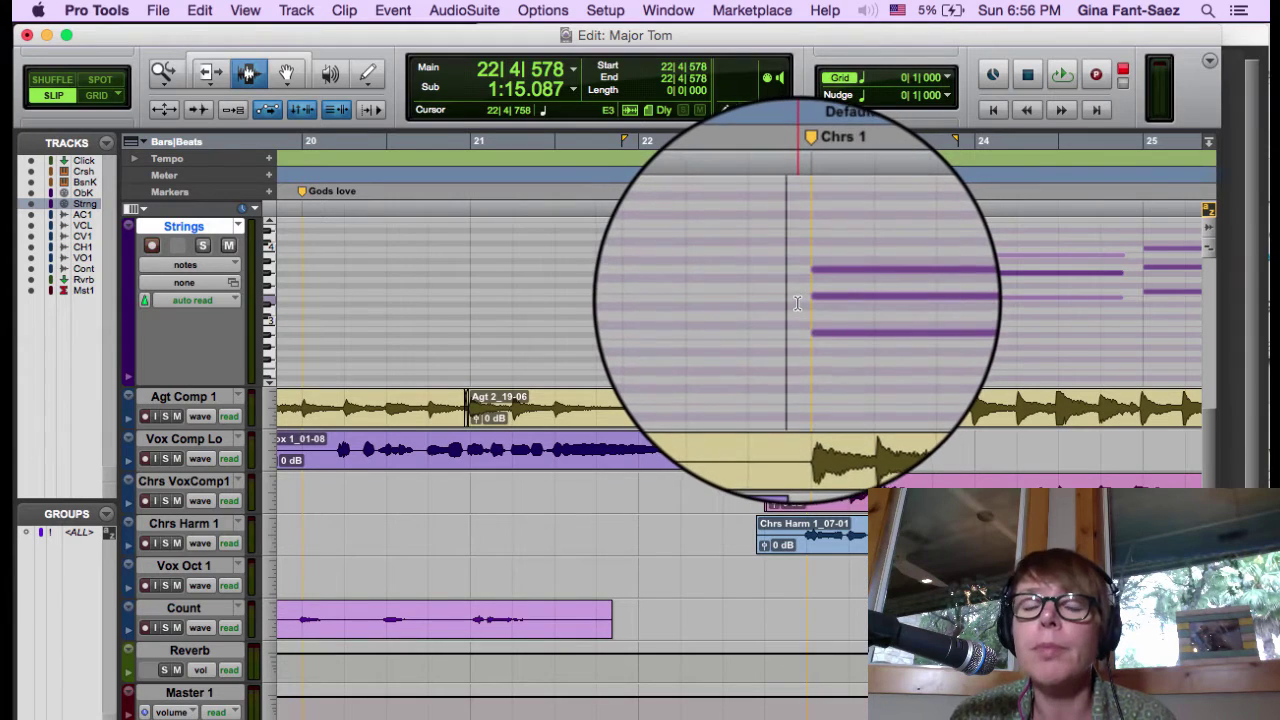
pyautogui.moveTo(796, 302); pyautogui.dragTo(826, 305)
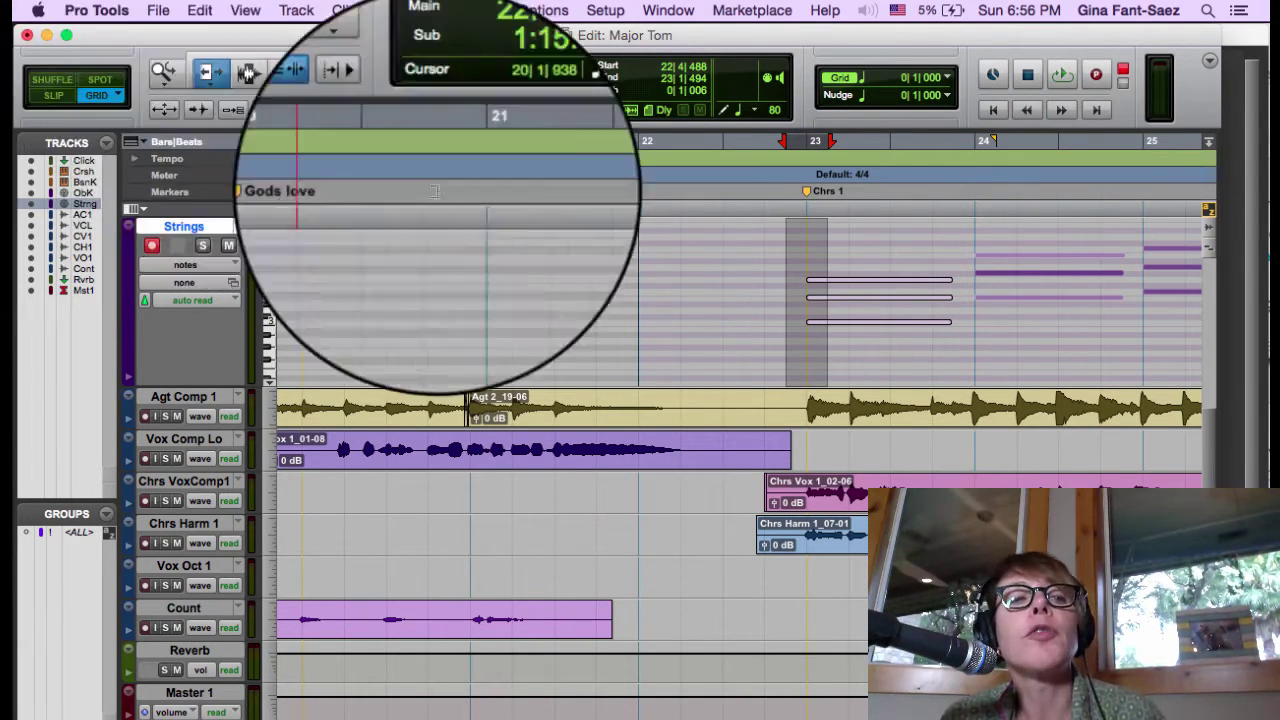
pyautogui.click(247, 59)
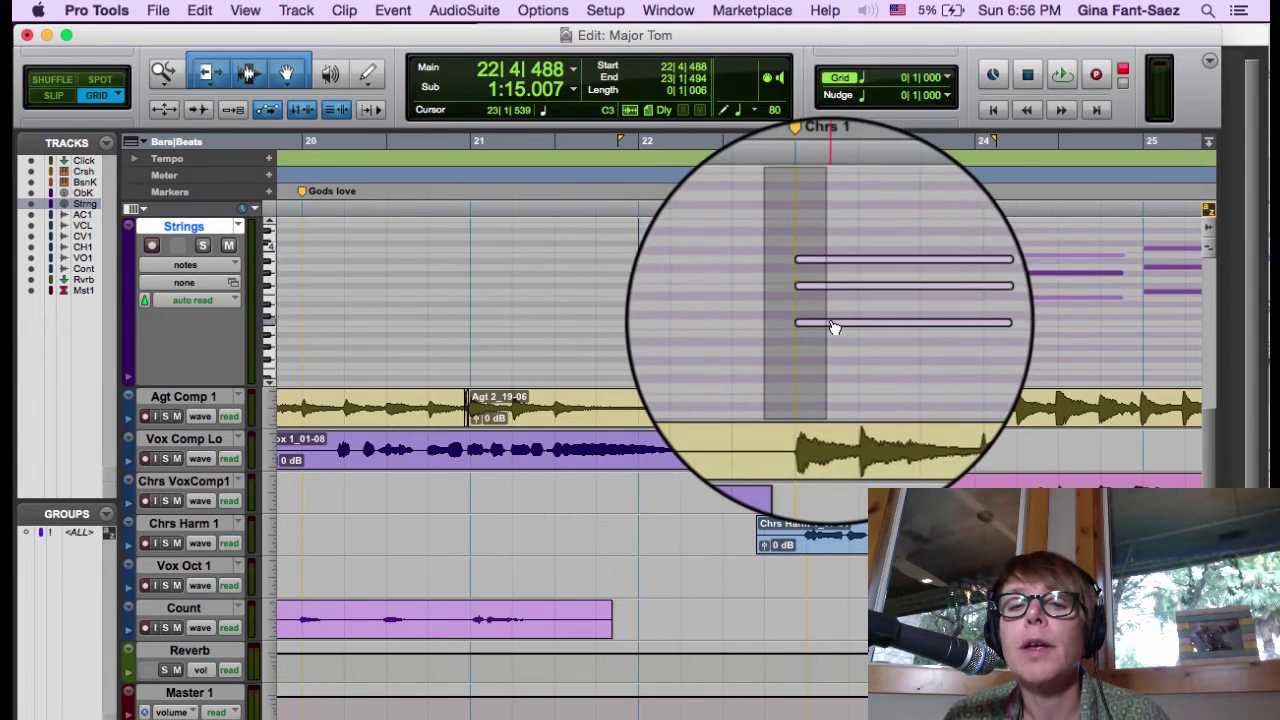
pyautogui.hotkey('shift', 'r')
# - Select the three notes of the first chorus chord at 23|1|000 and extend their ends to bar 24
pyautogui.click(808, 310)
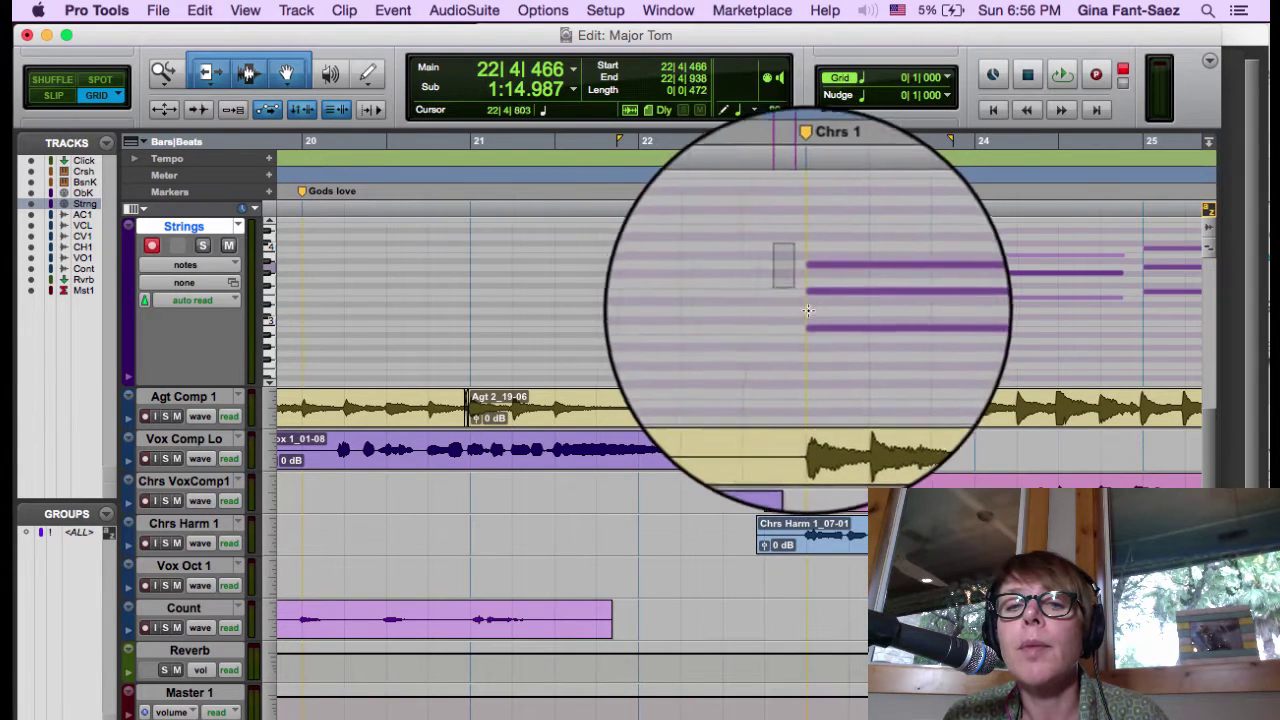
pyautogui.moveTo(829, 271); pyautogui.dragTo(971, 271)
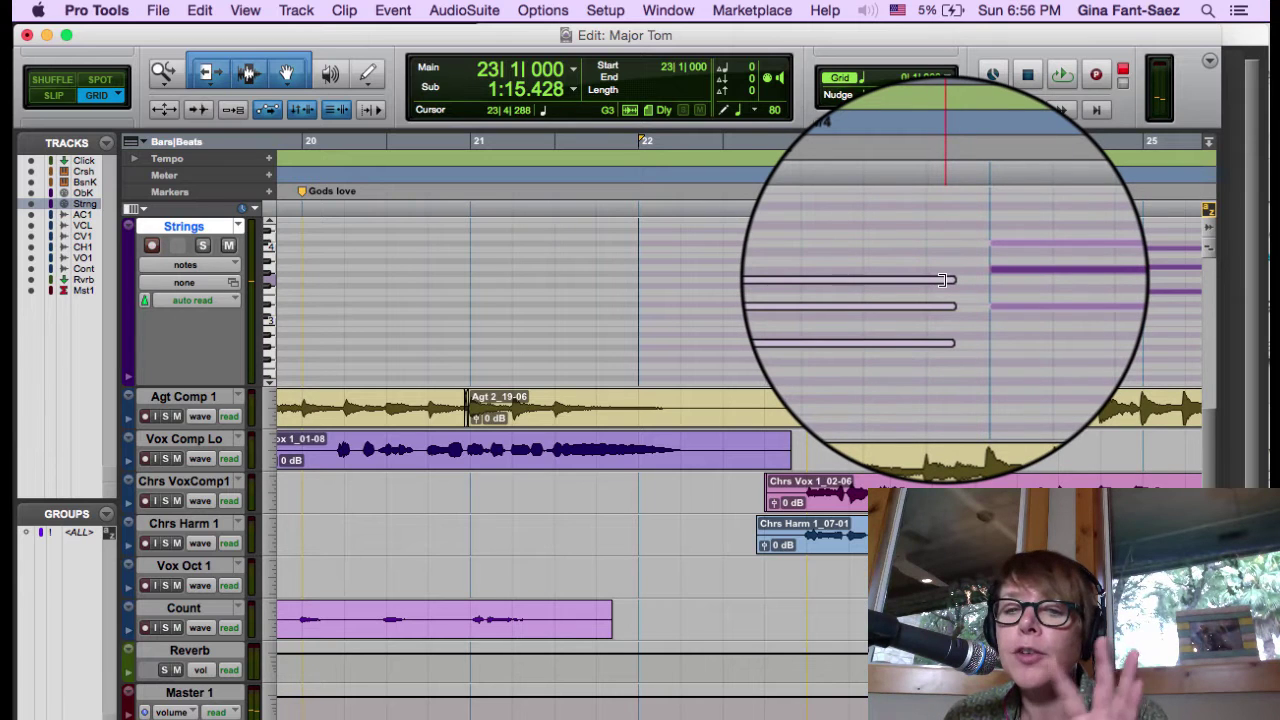
pyautogui.moveTo(942, 280); pyautogui.dragTo(959, 283)
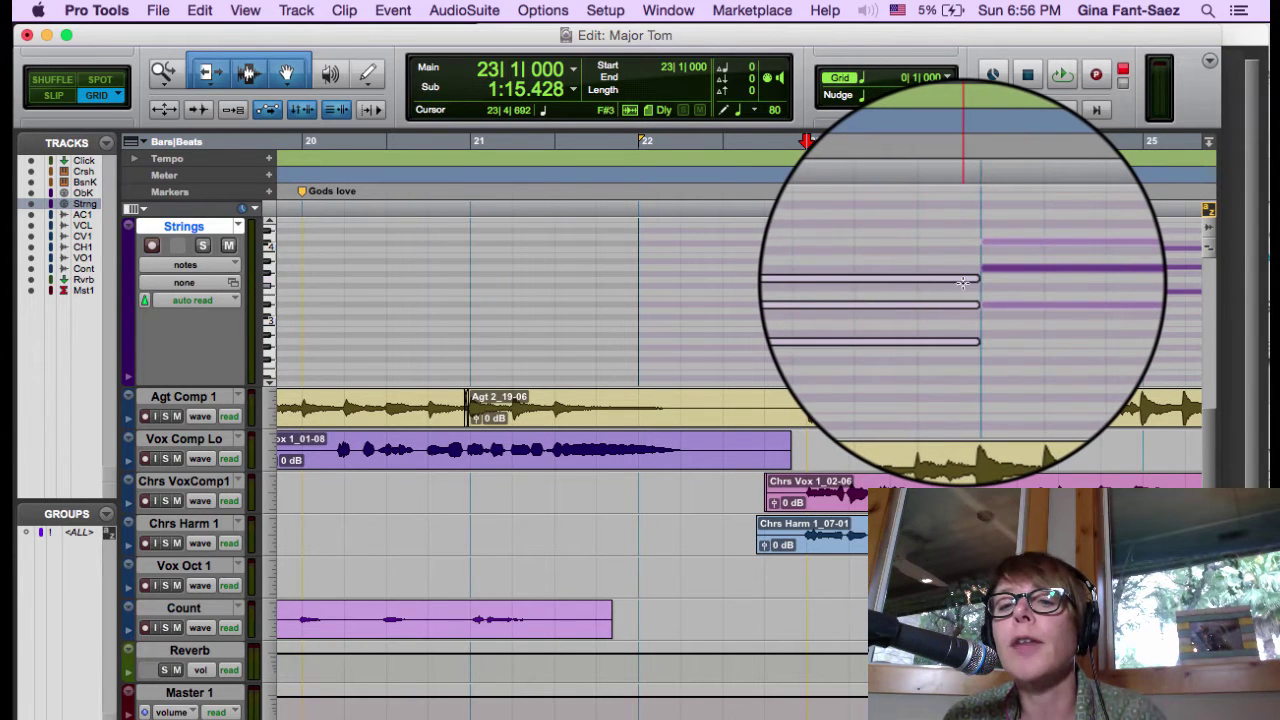
# - Extend the string chord at bar 24 to the start of bar 25, and the bar 25 chord to bar 26
pyautogui.hscroll(5, 962, 283)
pyautogui.click(740, 278)
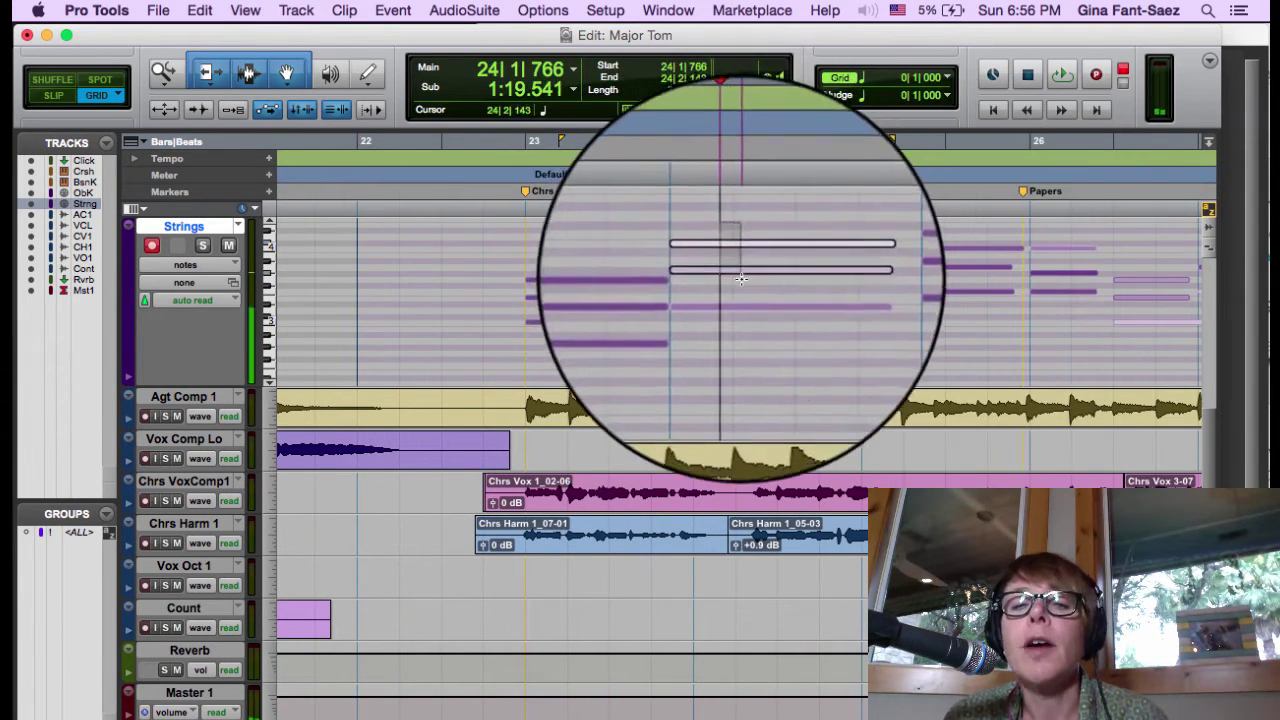
pyautogui.click(757, 306)
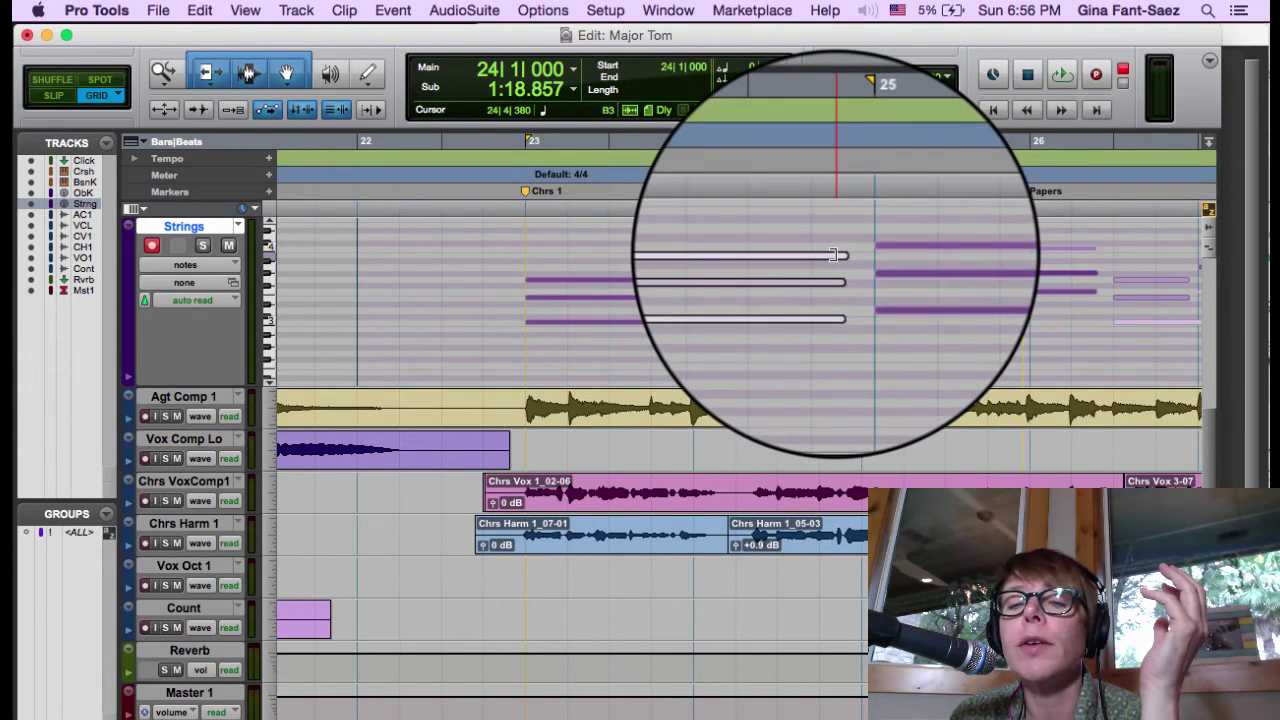
pyautogui.moveTo(832, 255); pyautogui.dragTo(850, 258)
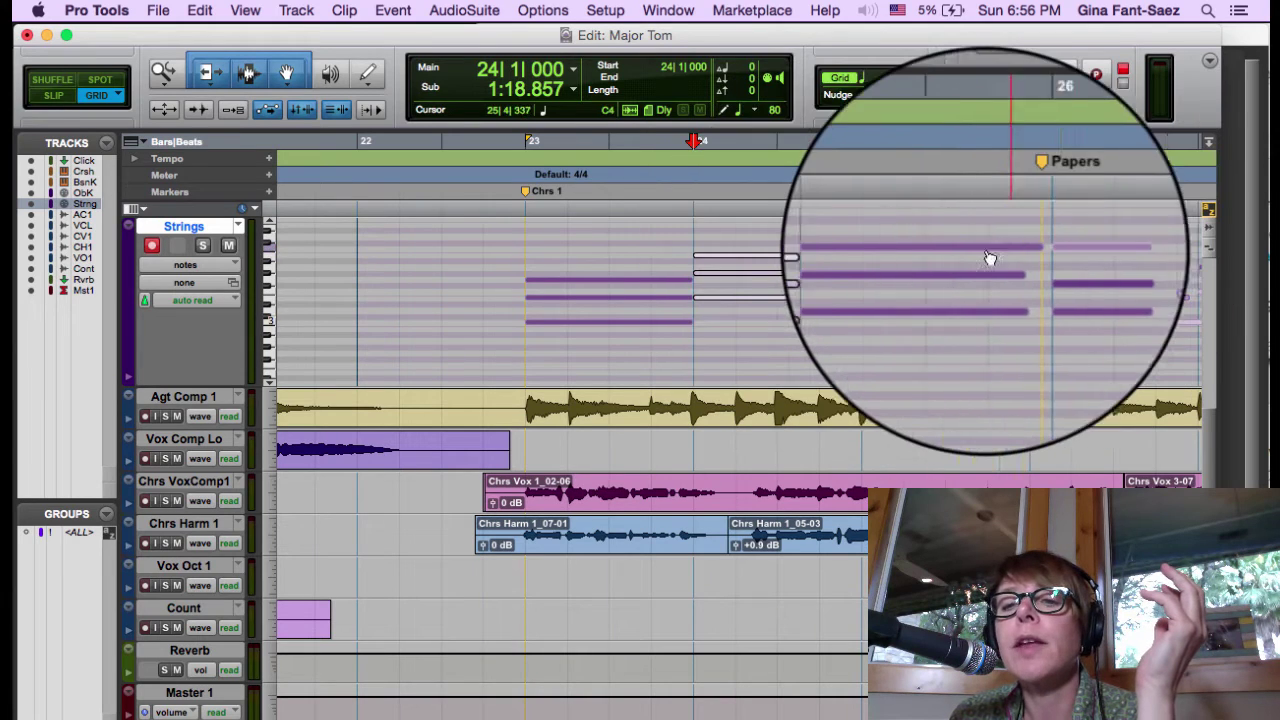
pyautogui.click(940, 300)
pyautogui.moveTo(946, 301); pyautogui.dragTo(943, 214)
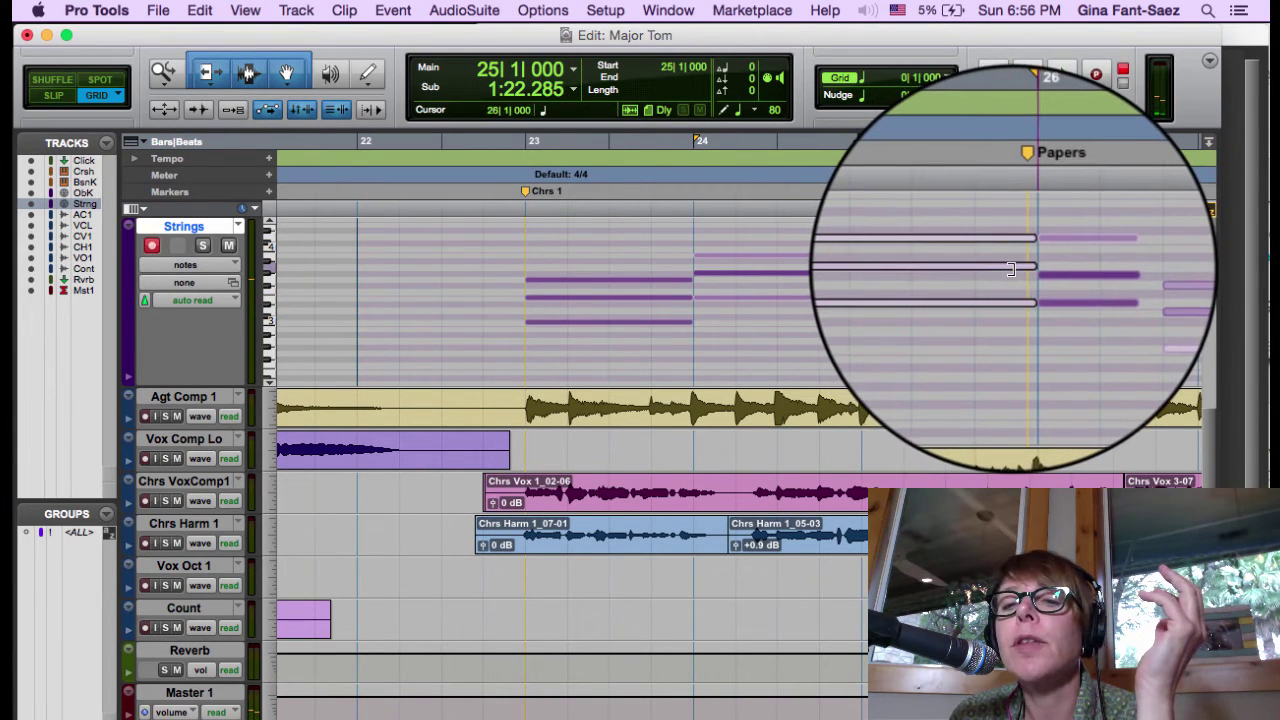
# - Extend the chord at 26|1|000 to 26|3|000, and the bar 27 chord with its long low note to the start of bar 28
pyautogui.hscroll(5, 1046, 277)
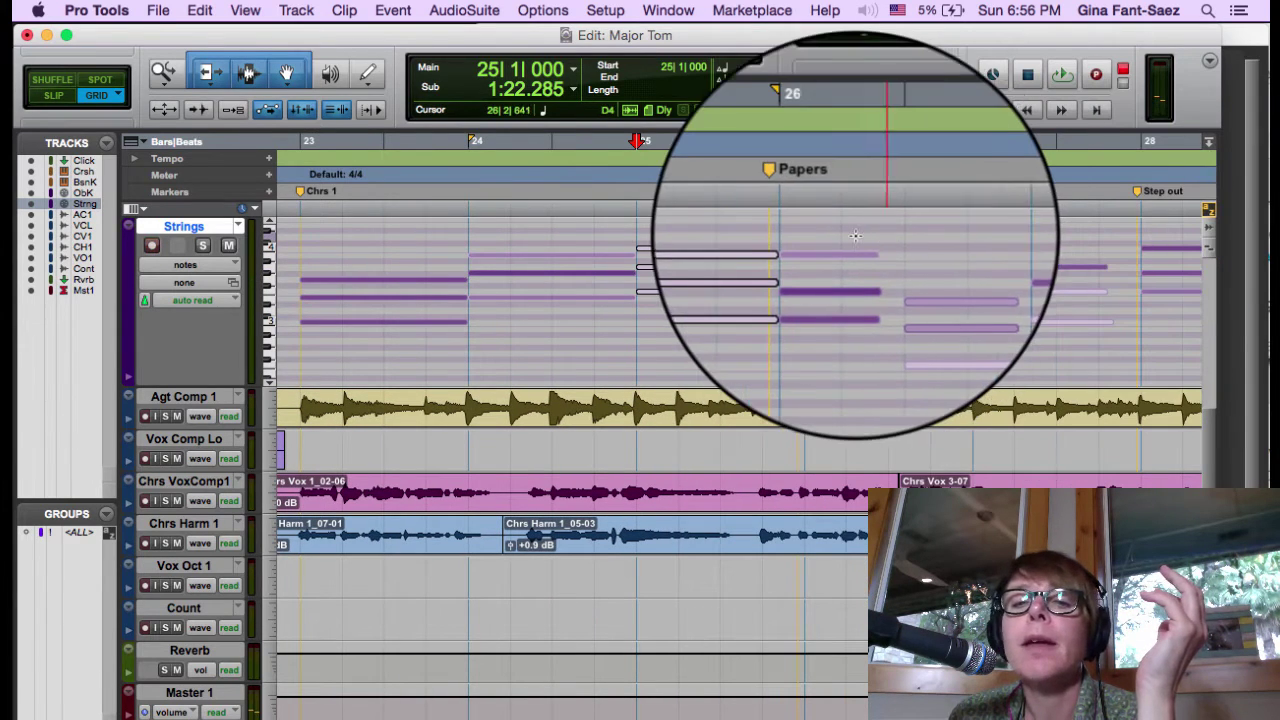
pyautogui.moveTo(838, 240); pyautogui.dragTo(866, 246)
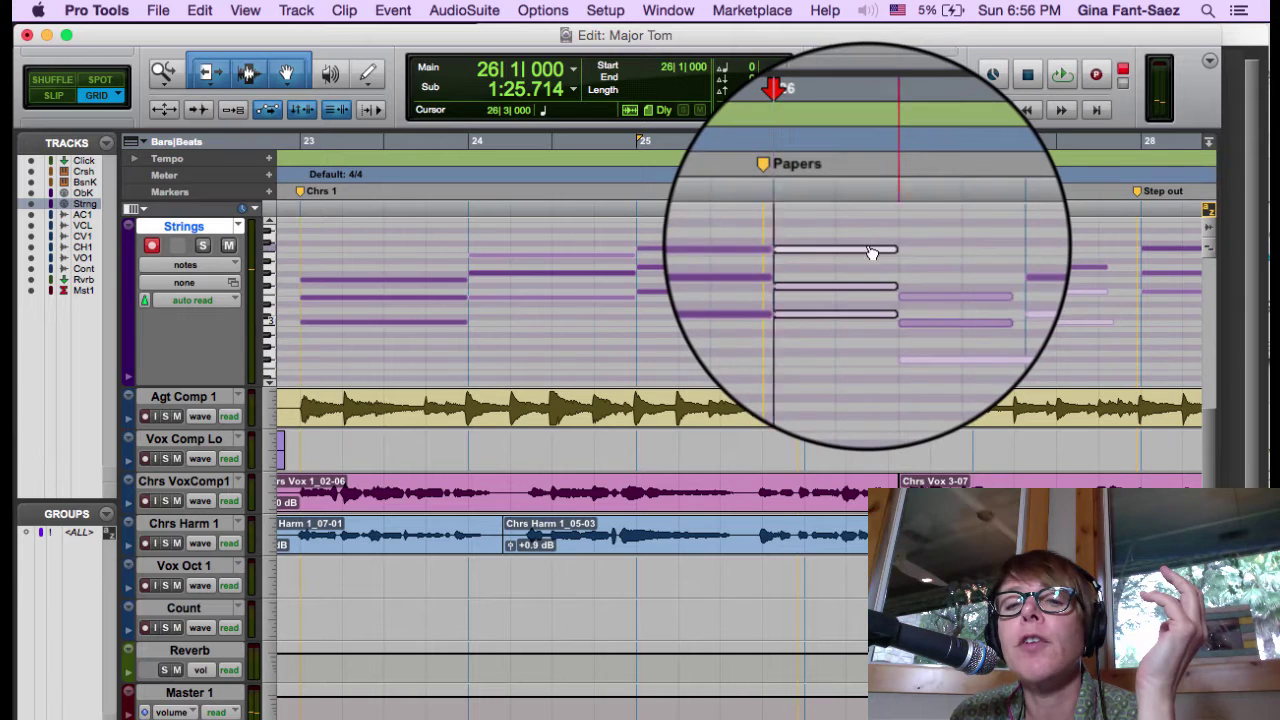
pyautogui.hscroll(3, 973, 328)
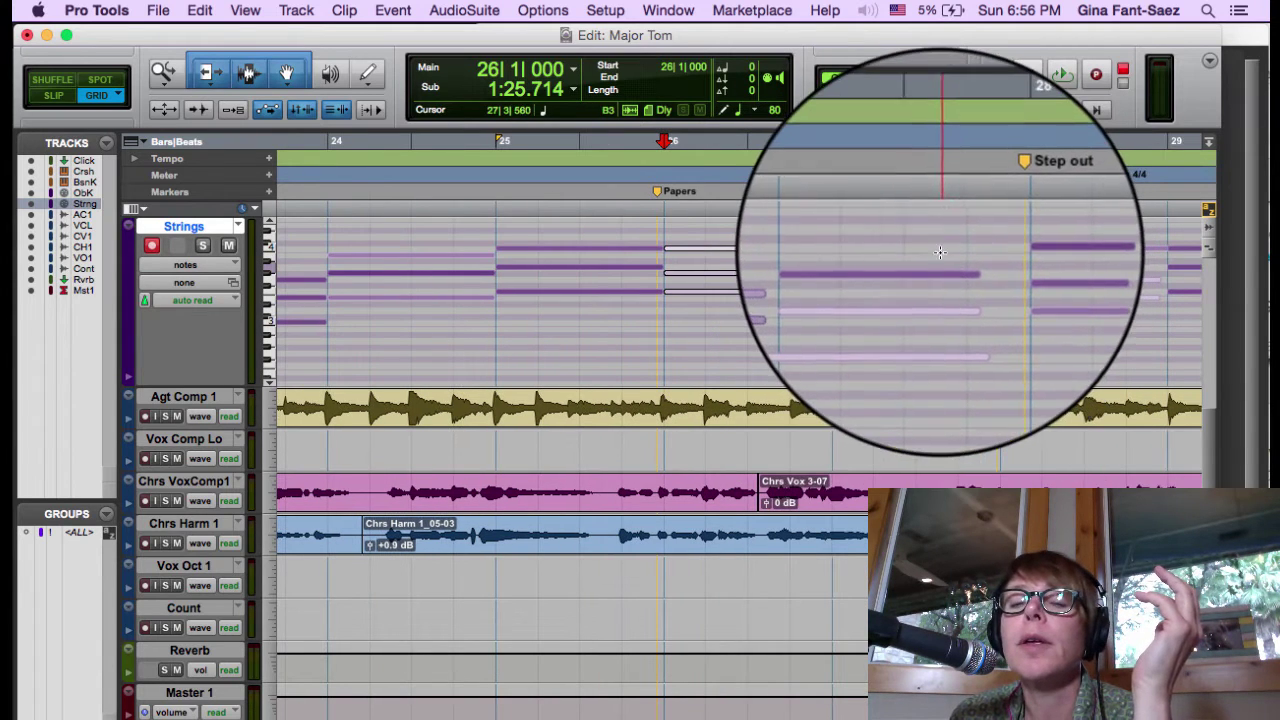
pyautogui.click(948, 295)
pyautogui.hotkey('alt', 'Tab')
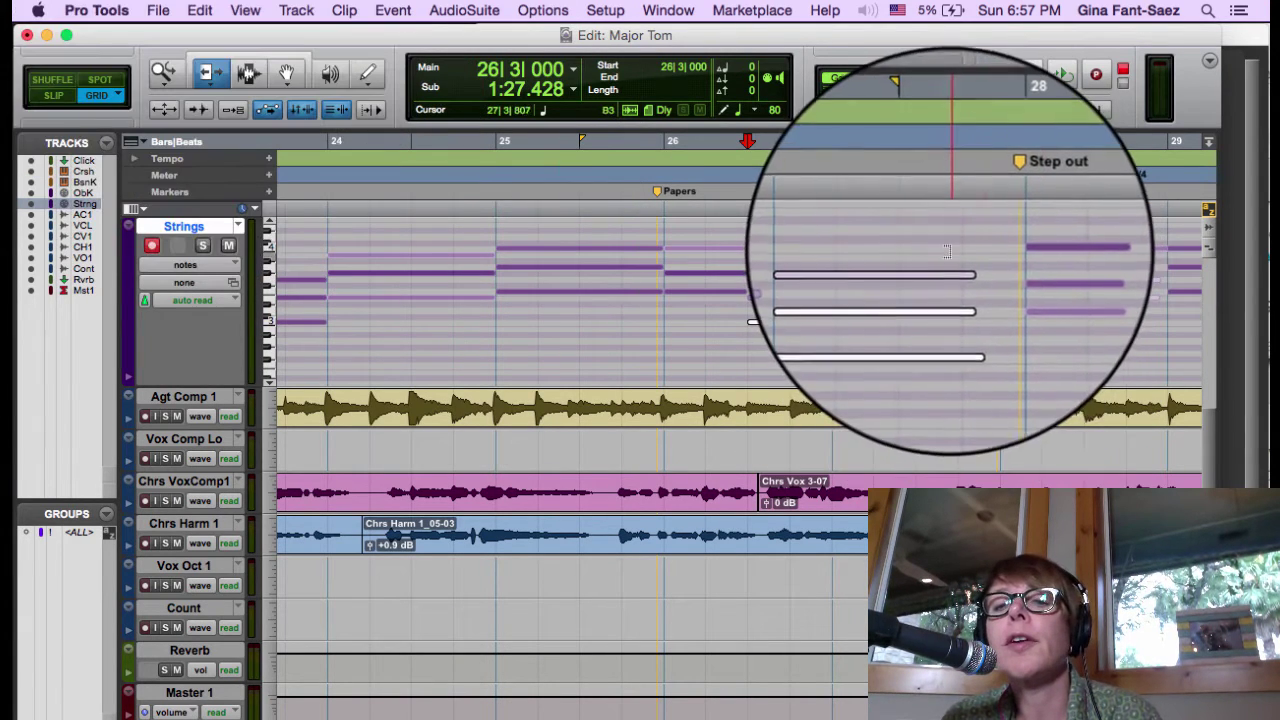
pyautogui.moveTo(982, 267); pyautogui.dragTo(979, 267)
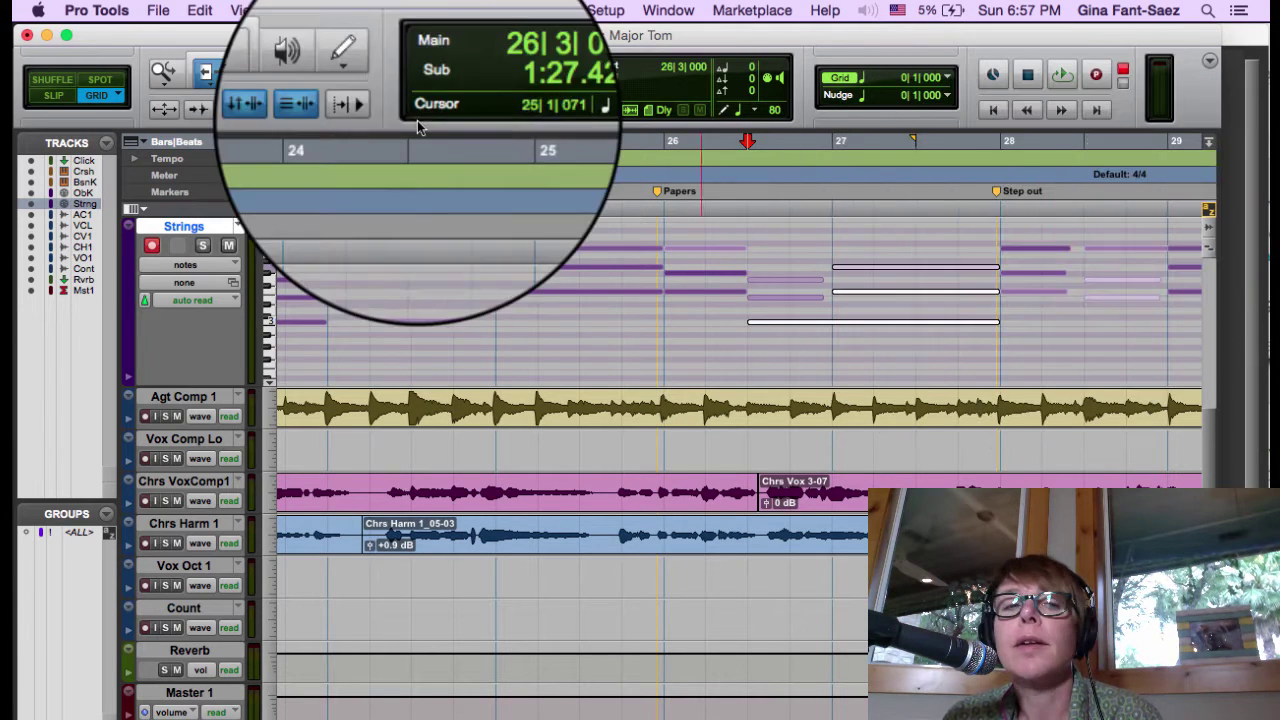
# - Reactivate the Smart Tool and extend the two upper notes starting at 26|3|000 to 27|1|000
pyautogui.click(286, 51)
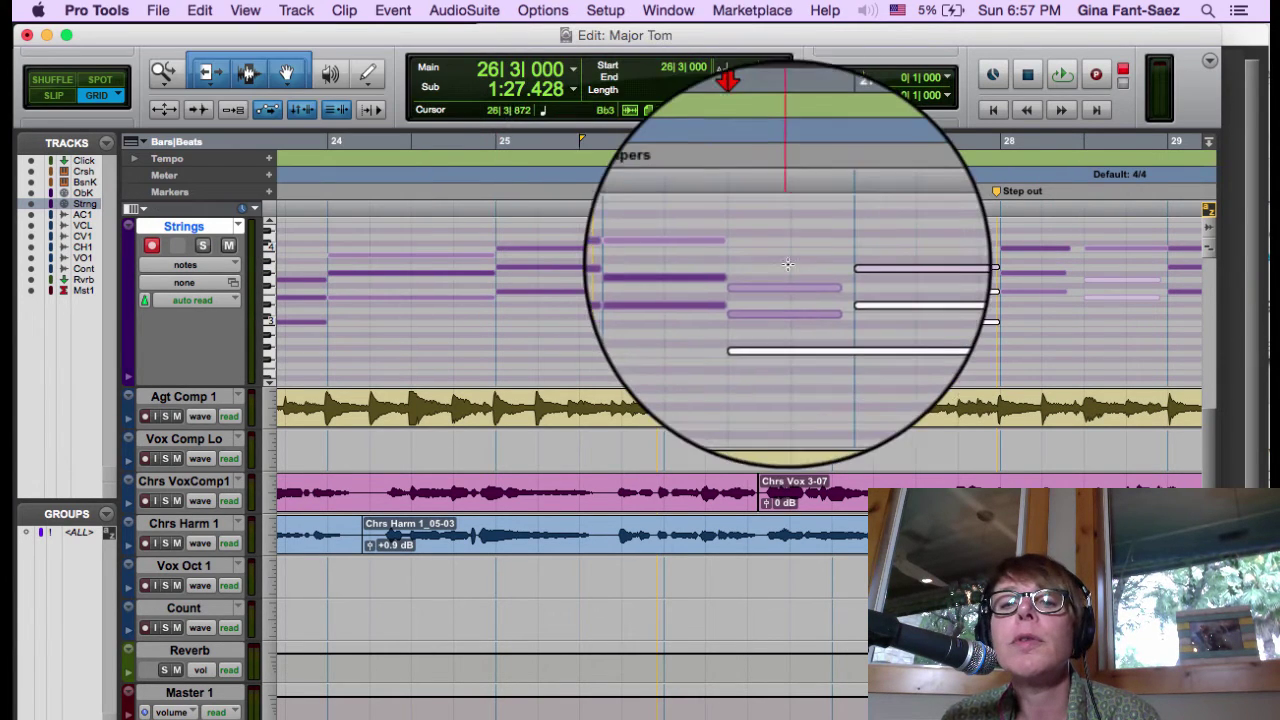
pyautogui.moveTo(796, 276); pyautogui.dragTo(808, 305)
pyautogui.click(790, 300)
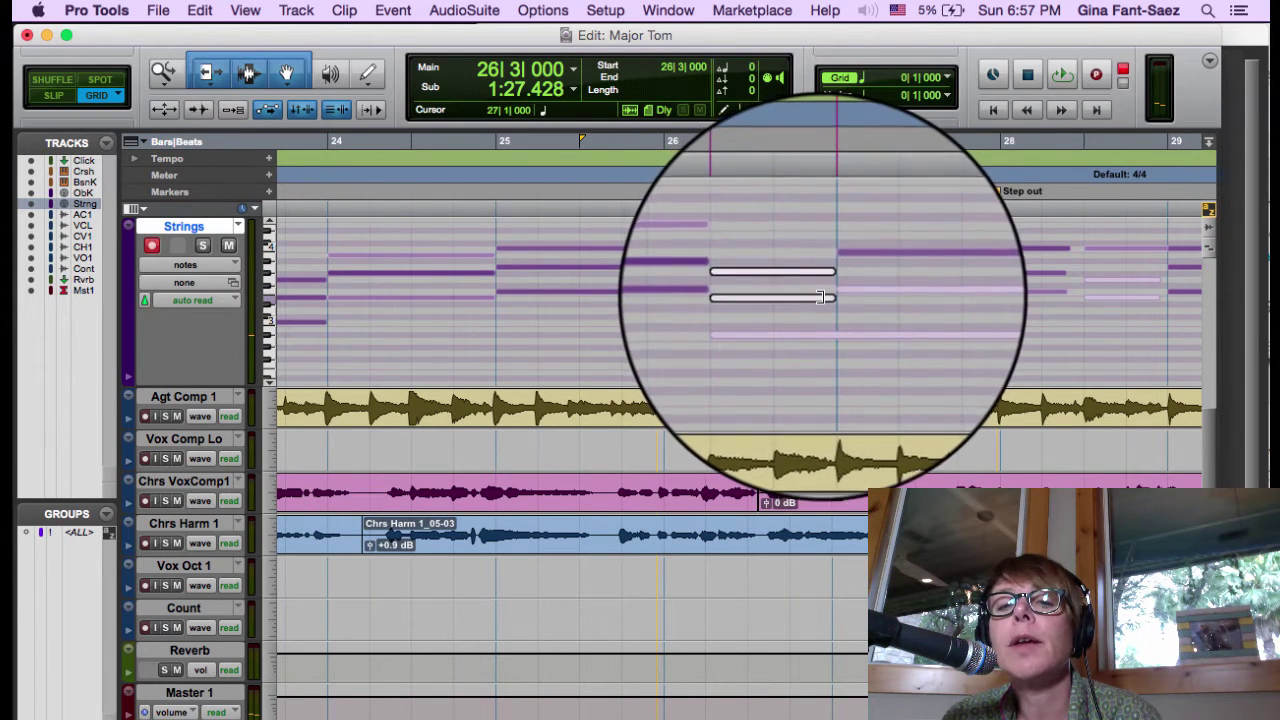
# - Select the three-note chord at 28|1|000 and extend its notes to 28|3|000
pyautogui.click(1050, 262)
pyautogui.press('super+v')
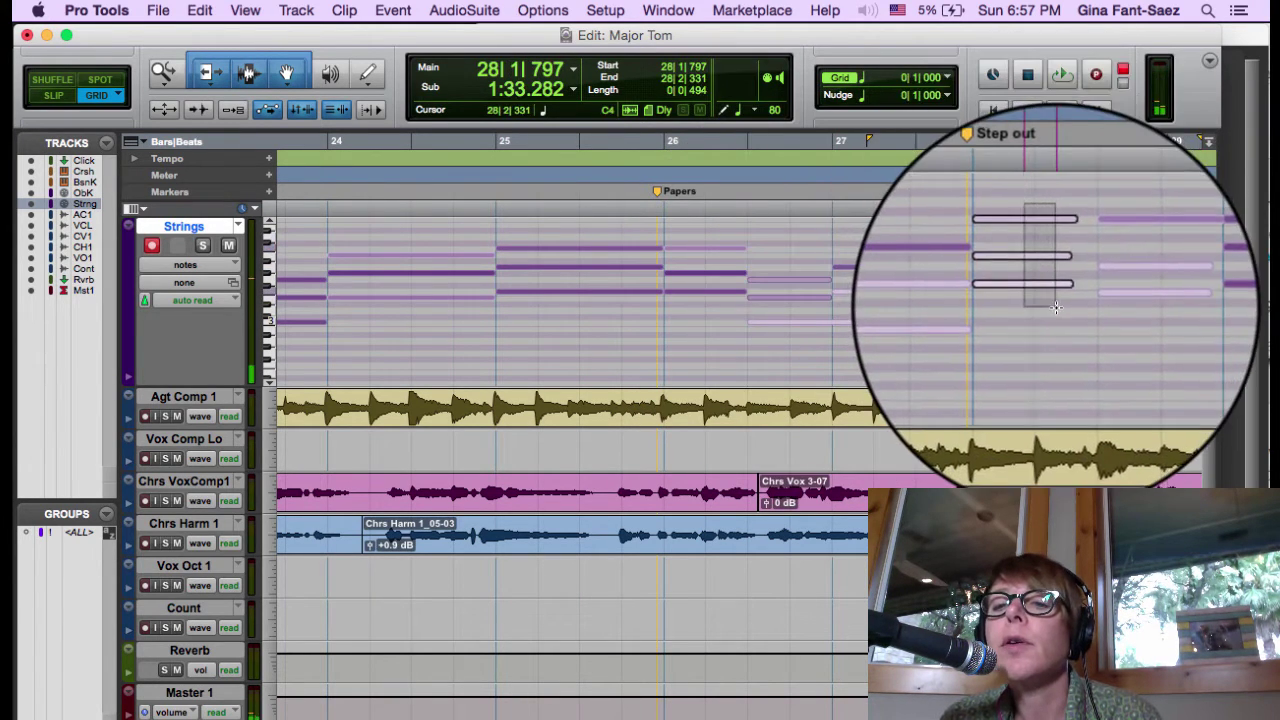
pyautogui.moveTo(1054, 272); pyautogui.dragTo(1066, 273)
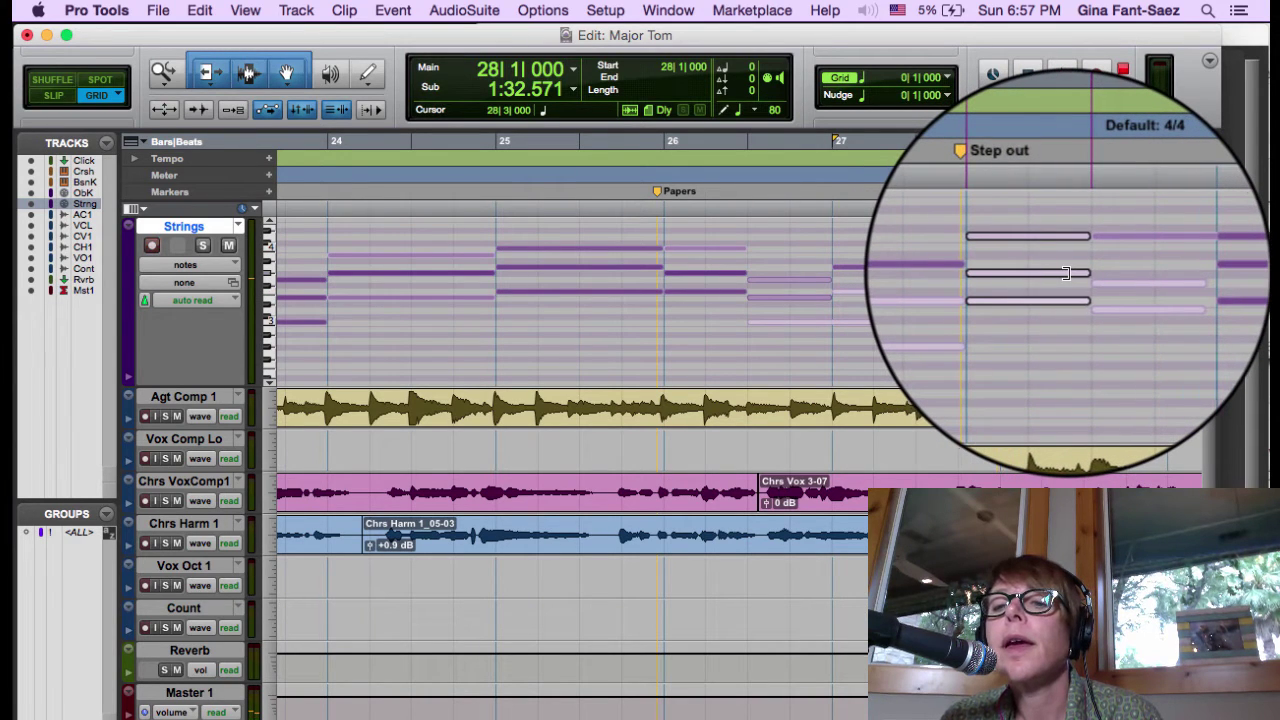
pyautogui.hscroll(5, 1066, 273)
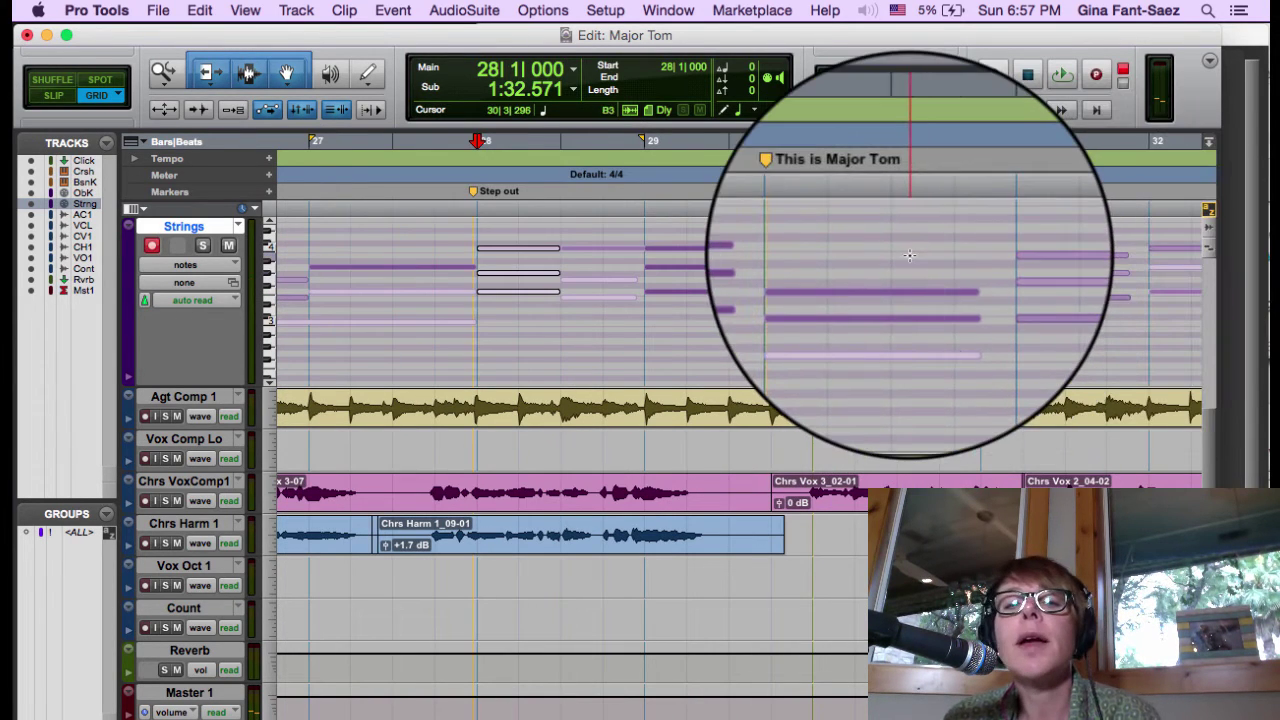
# - Extend the string chord at bar 30 to the start of bar 31, and the bar 29 chord to bar 30
pyautogui.moveTo(910, 297); pyautogui.dragTo(928, 297)
pyautogui.click(940, 290)
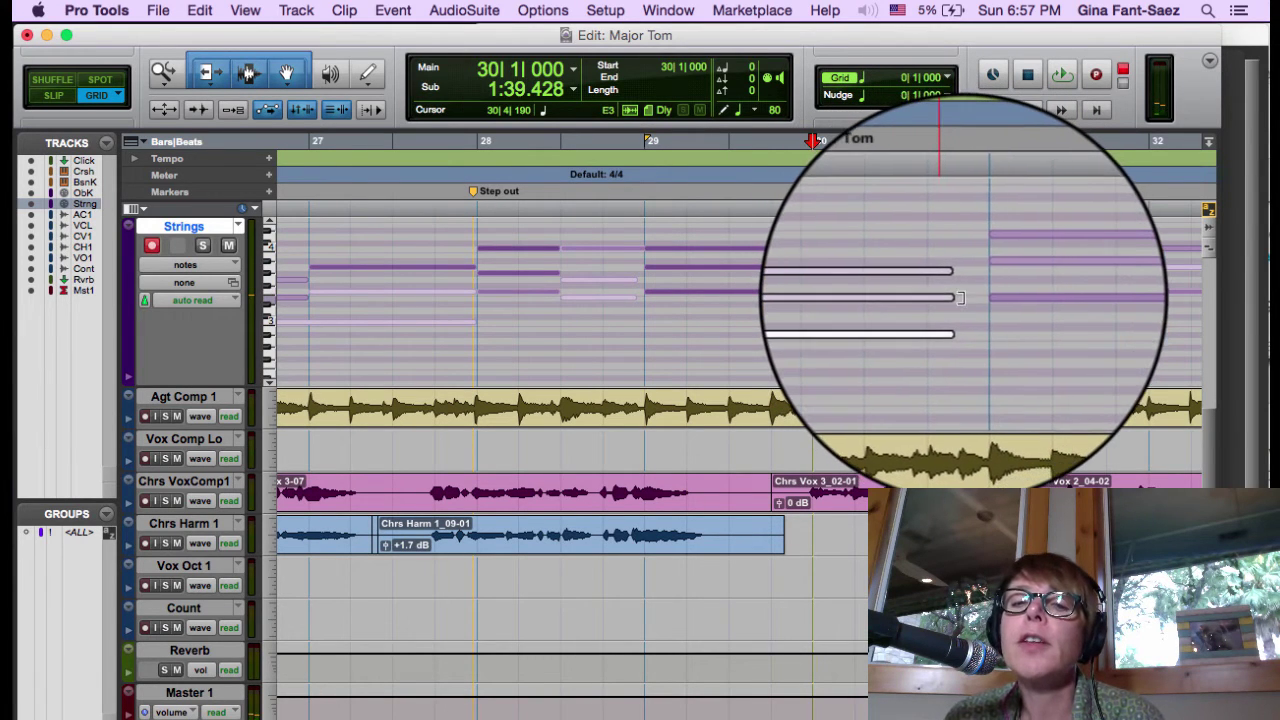
pyautogui.moveTo(946, 286); pyautogui.dragTo(773, 305)
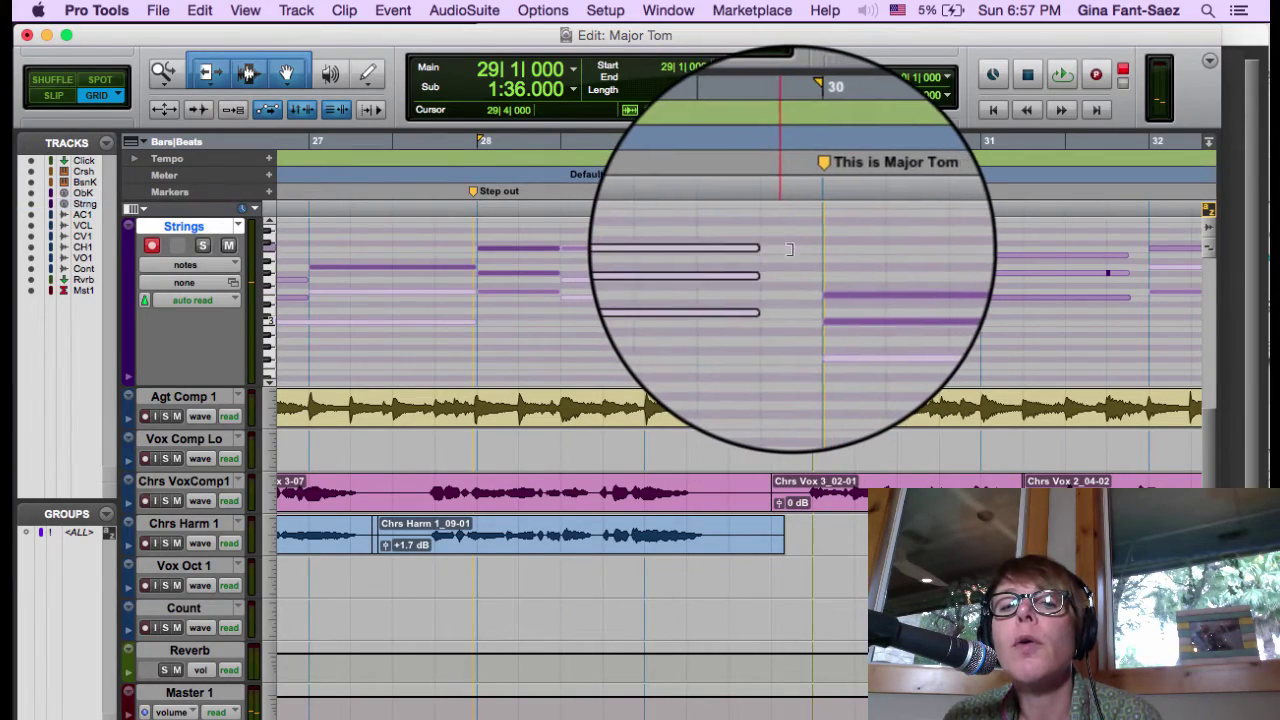
pyautogui.moveTo(772, 249); pyautogui.dragTo(797, 248)
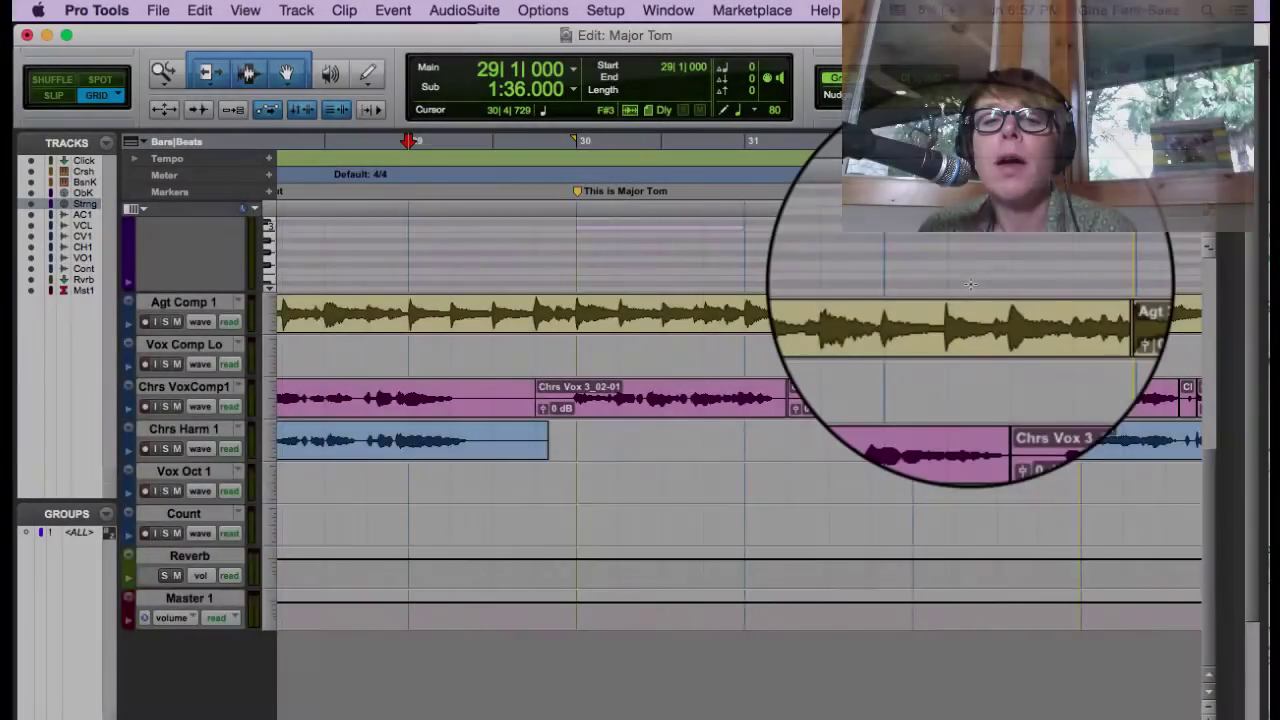
# - Select the three-note string chord at bar 31 and extend its notes to the start of bar 32
pyautogui.scroll(5, 970, 284)
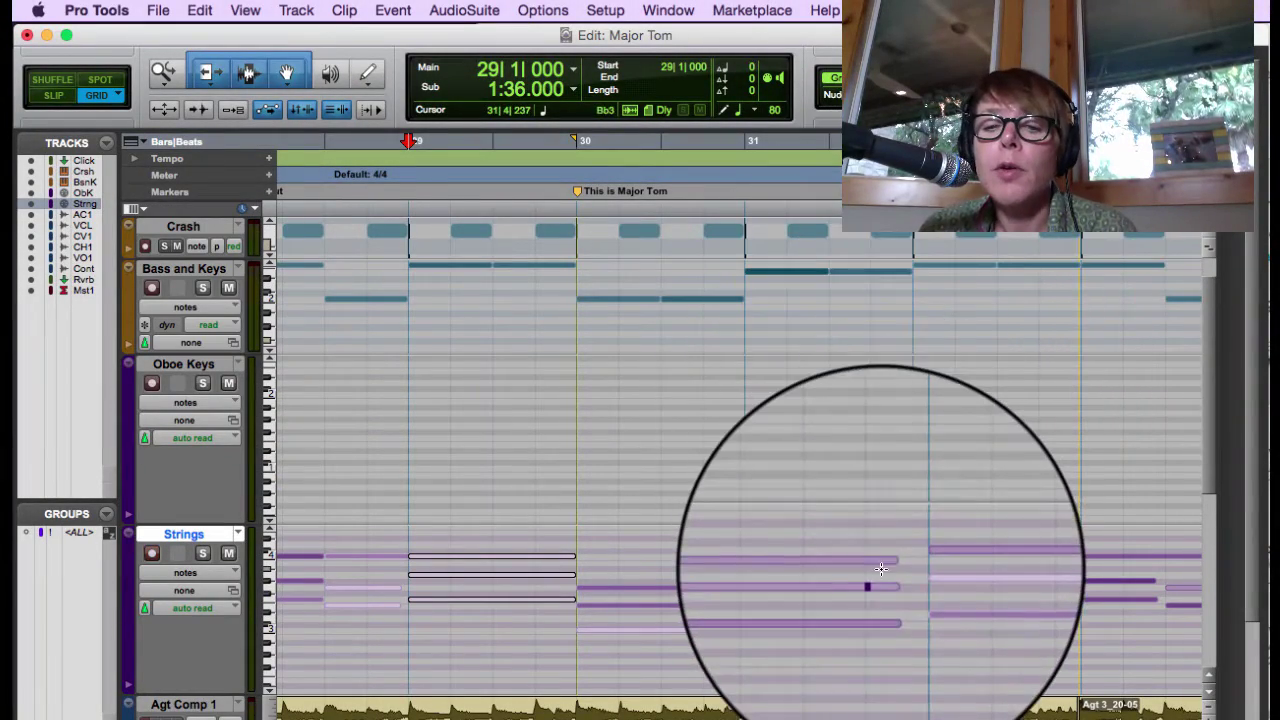
pyautogui.click(876, 584)
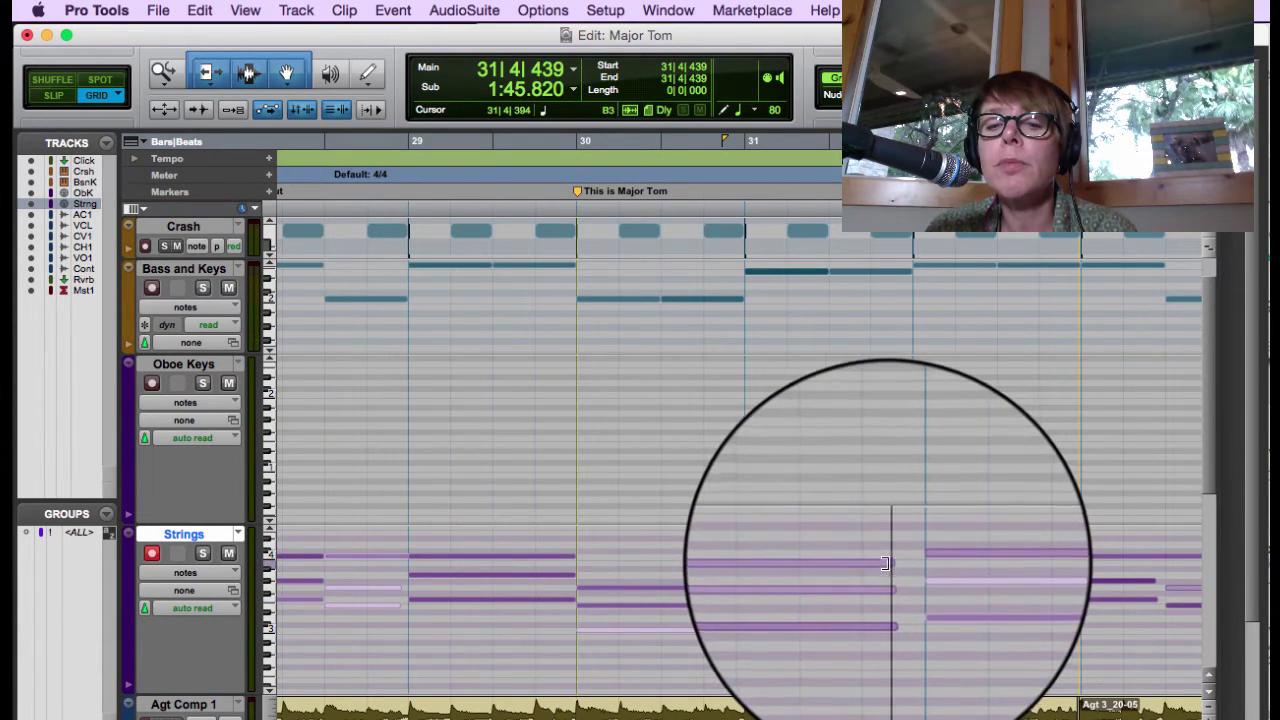
pyautogui.moveTo(894, 572); pyautogui.dragTo(871, 630)
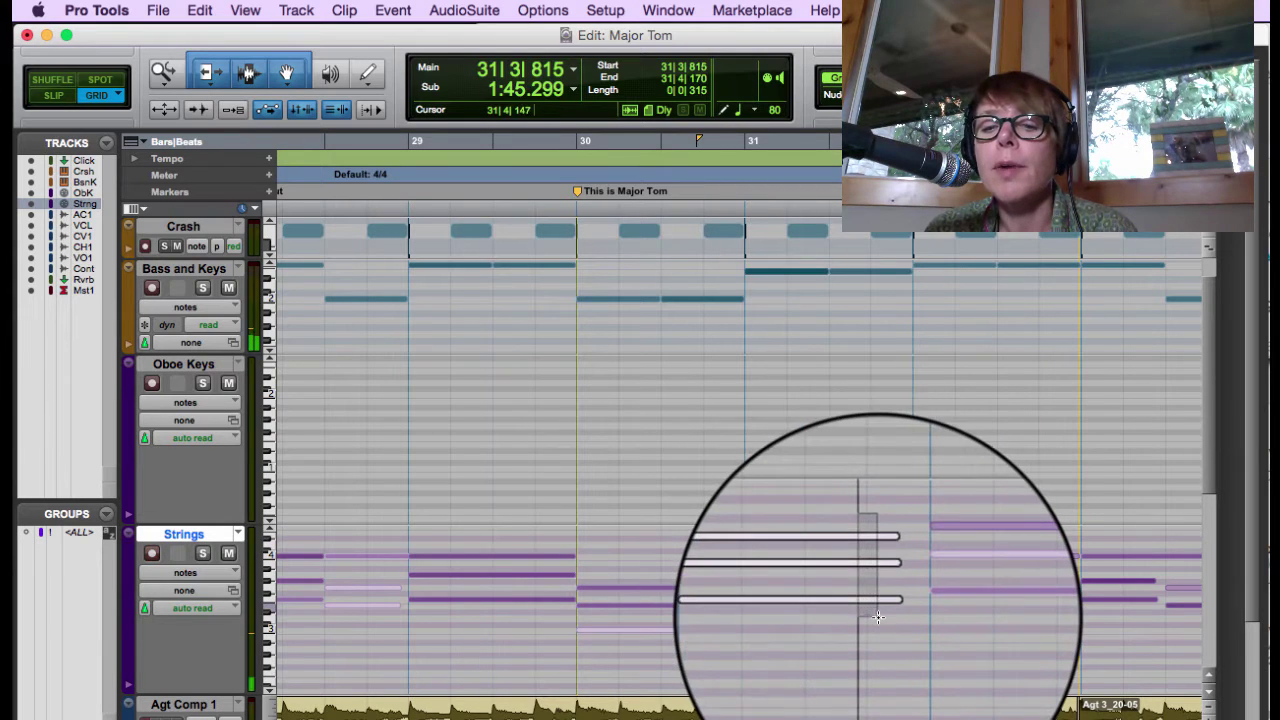
# - Extend the lower string note pair at 33|1|000 to 33|3|000, and the pair at 33|3|000 to bar 34
pyautogui.hscroll(3, 885, 563)
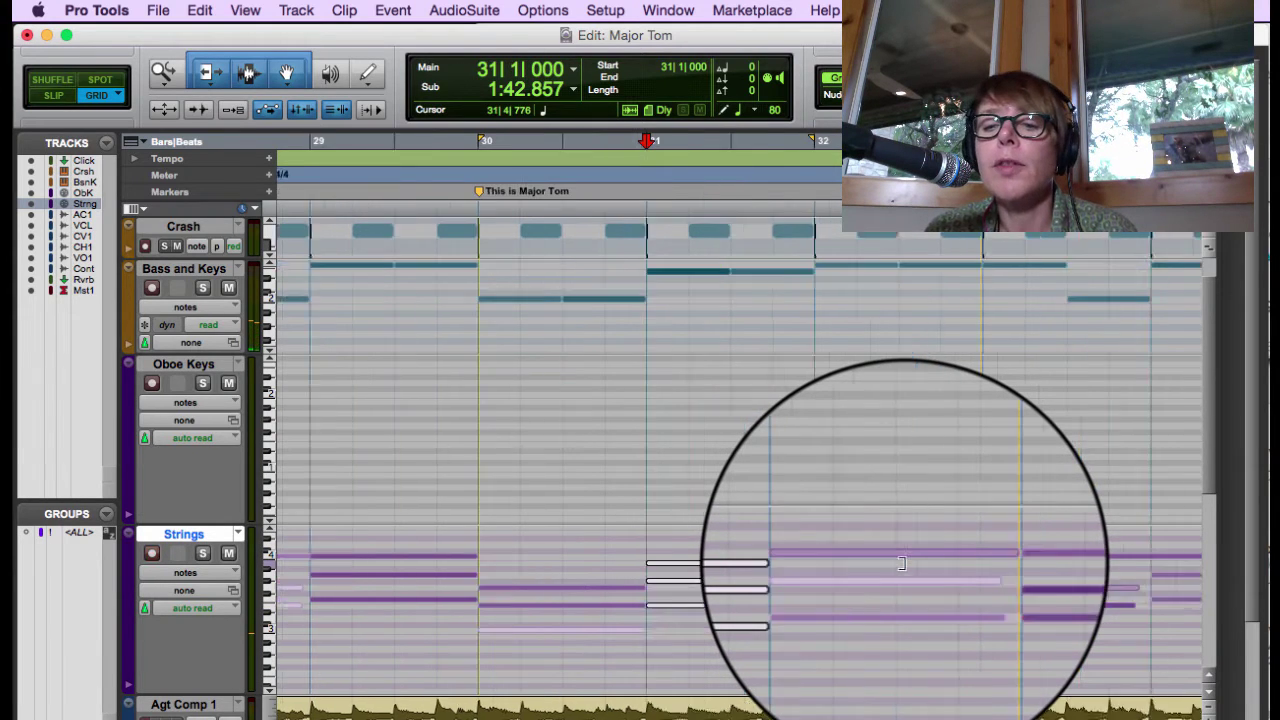
pyautogui.scroll(-3, 887, 530)
pyautogui.hscroll(3, 890, 480)
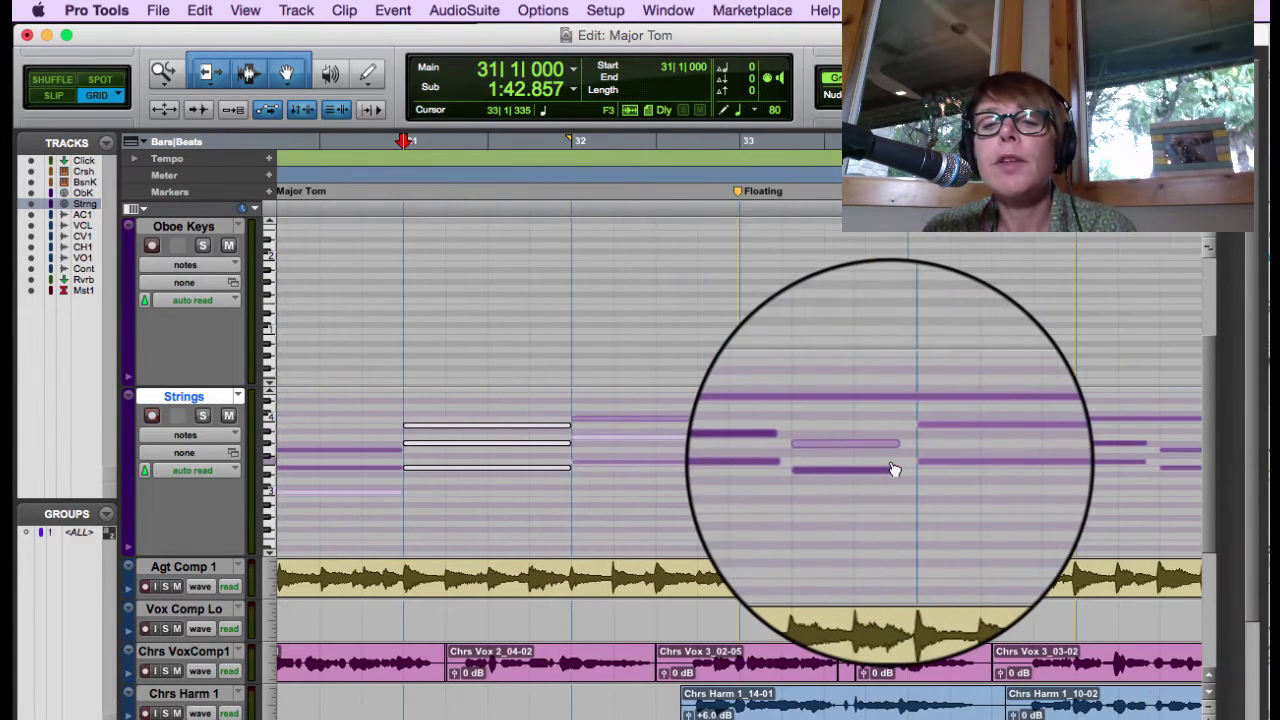
pyautogui.moveTo(797, 433); pyautogui.dragTo(891, 451)
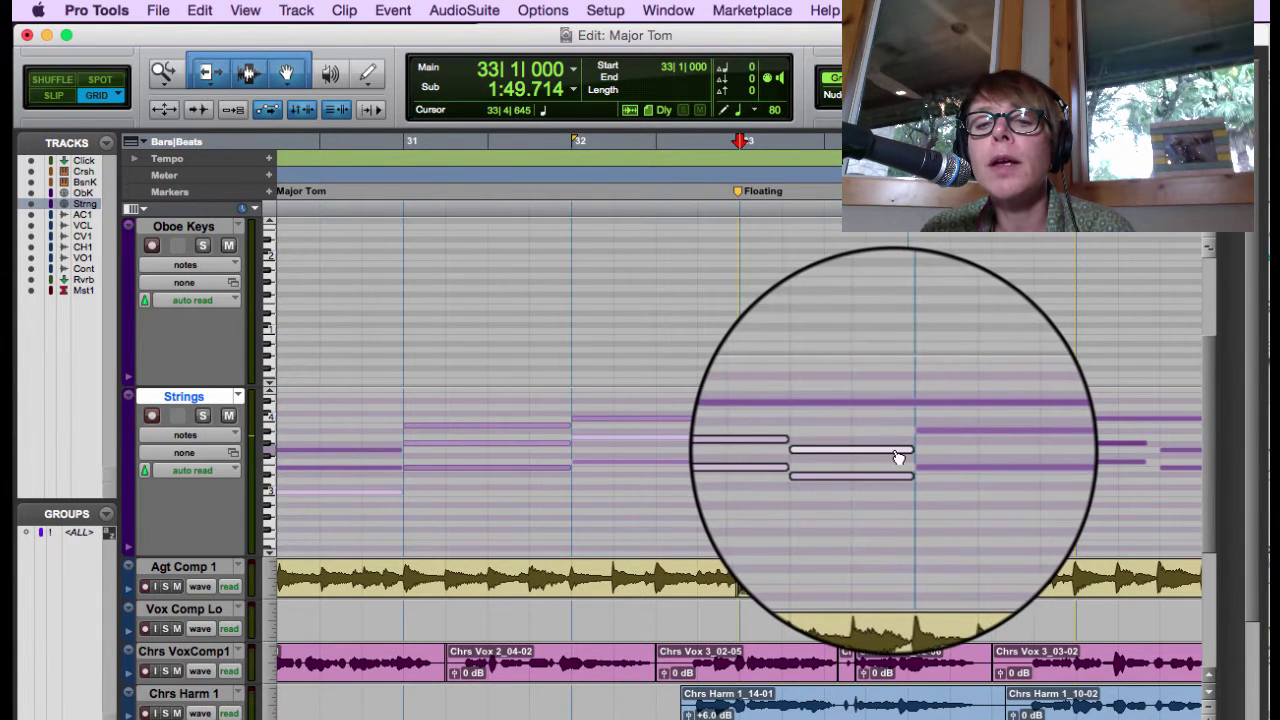
# - Extend the lower string pairs in bars 34 and 35 to meet the following ones, and the bar 36 chord to bar 37
pyautogui.hscroll(3, 940, 430)
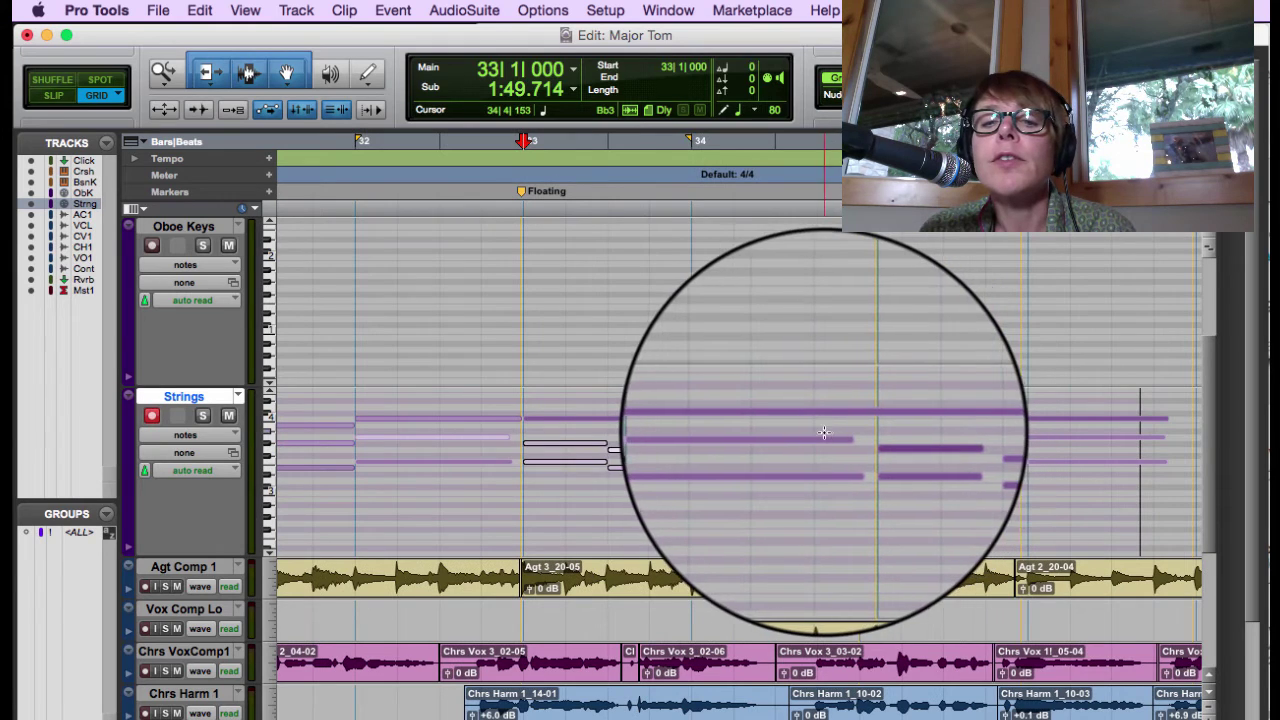
pyautogui.moveTo(823, 432); pyautogui.dragTo(971, 445)
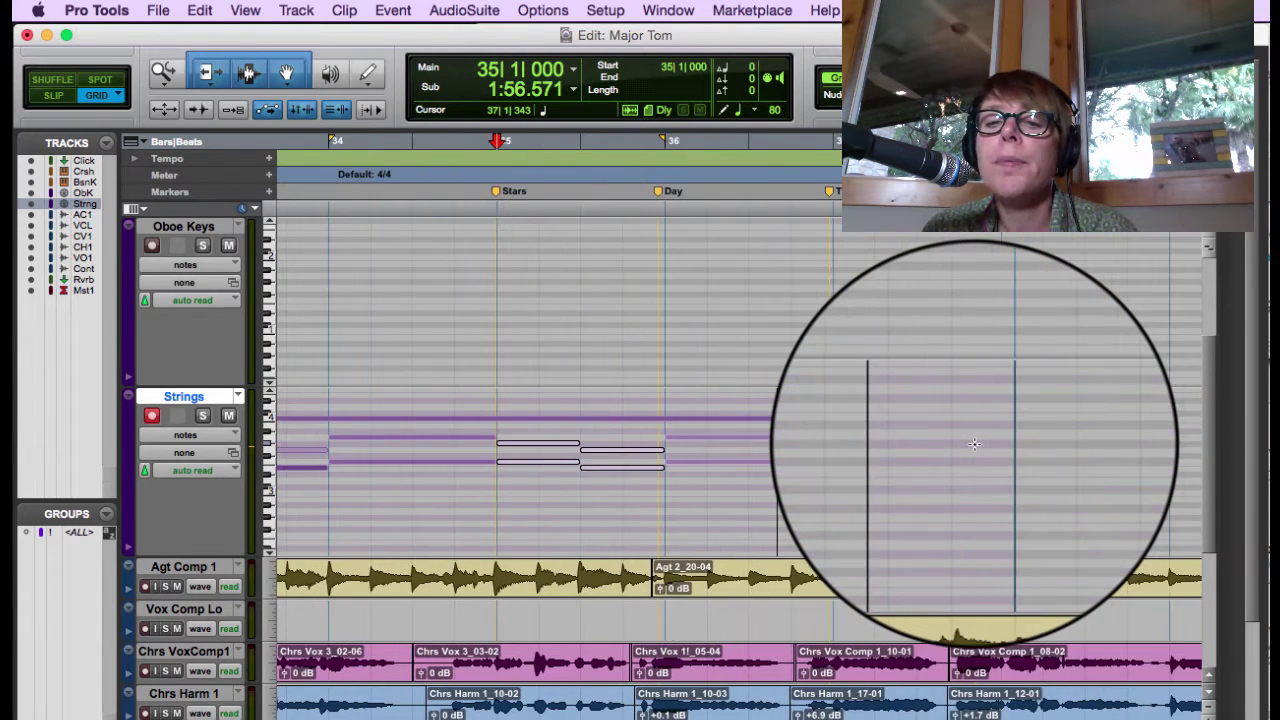
pyautogui.click(738, 393)
pyautogui.moveTo(738, 393); pyautogui.dragTo(791, 486)
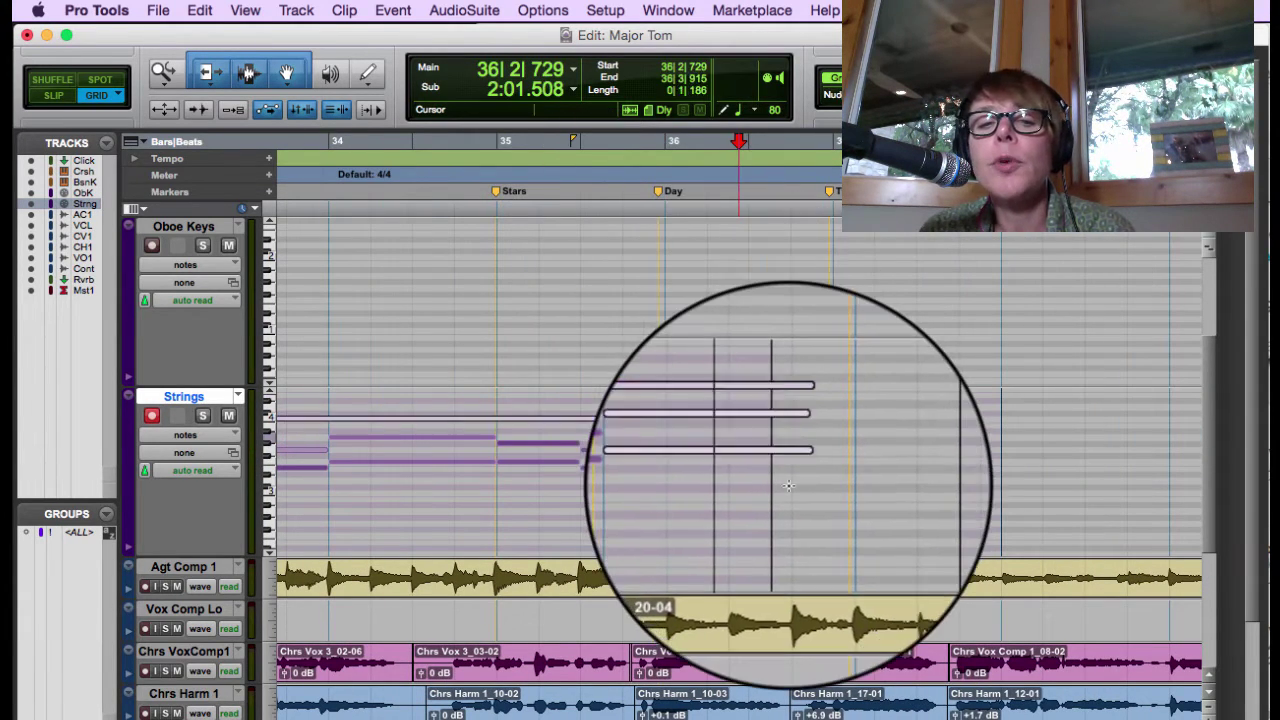
pyautogui.moveTo(800, 418); pyautogui.dragTo(836, 418)
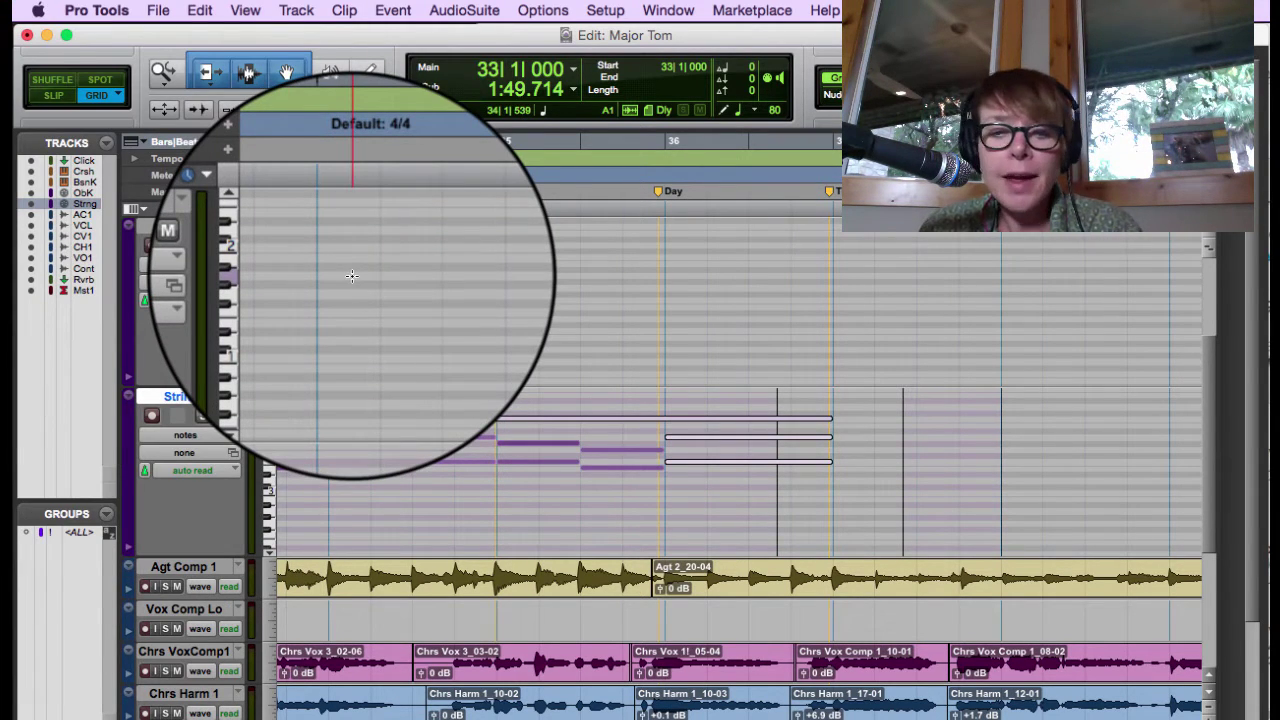
# - Place the insertion point on the Strings track at 22|3|302, just before Chorus 1, and audition the chorus with all tracks
pyautogui.press('r')
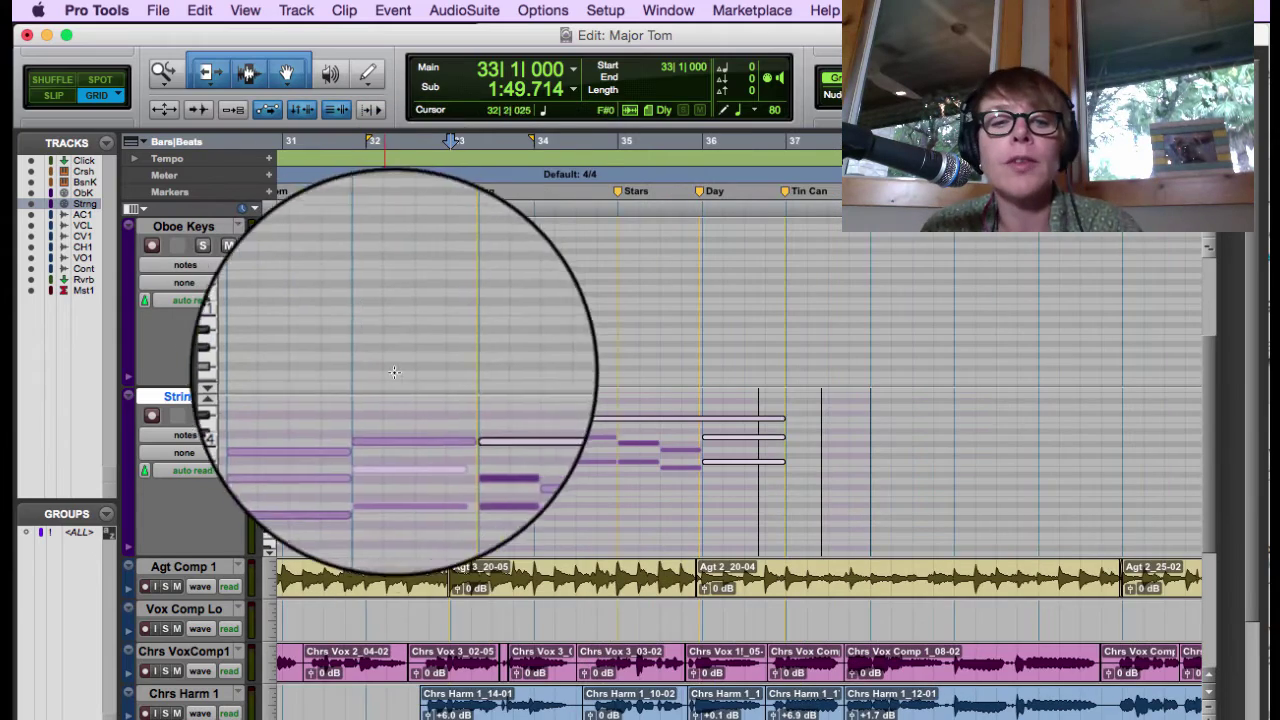
pyautogui.press('r')
pyautogui.press('r')
pyautogui.press('r')
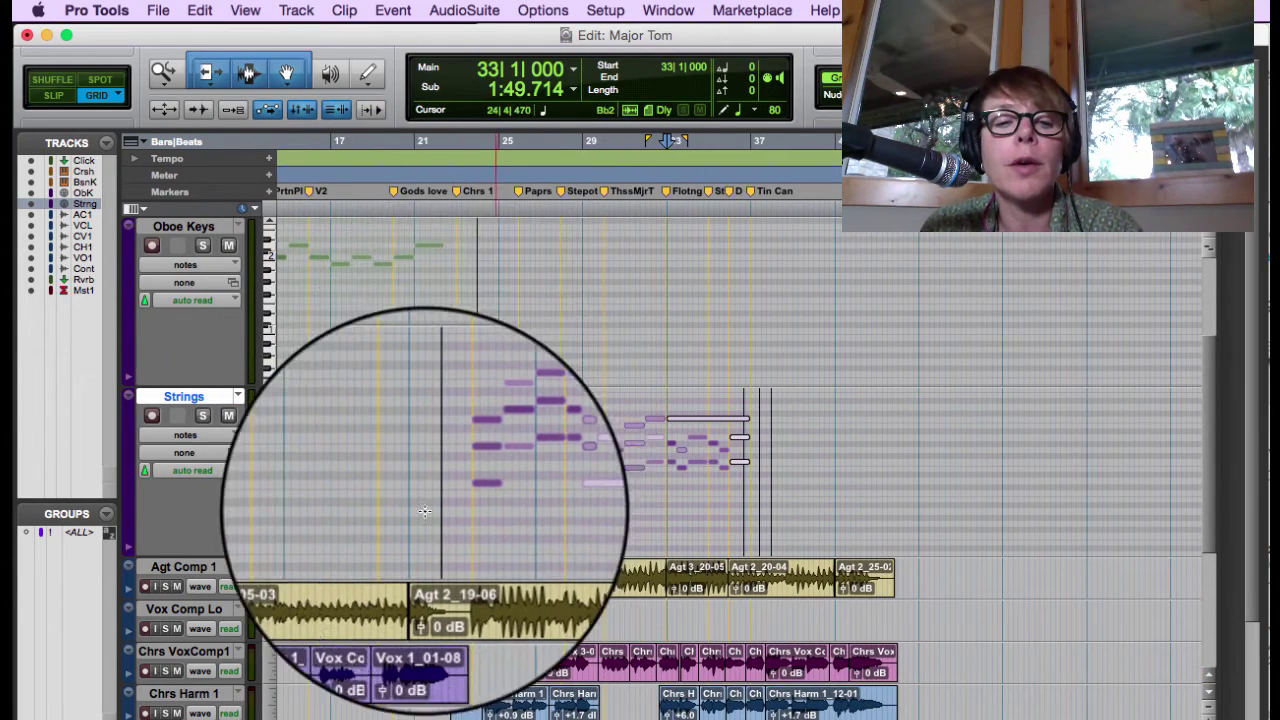
pyautogui.click(447, 497)
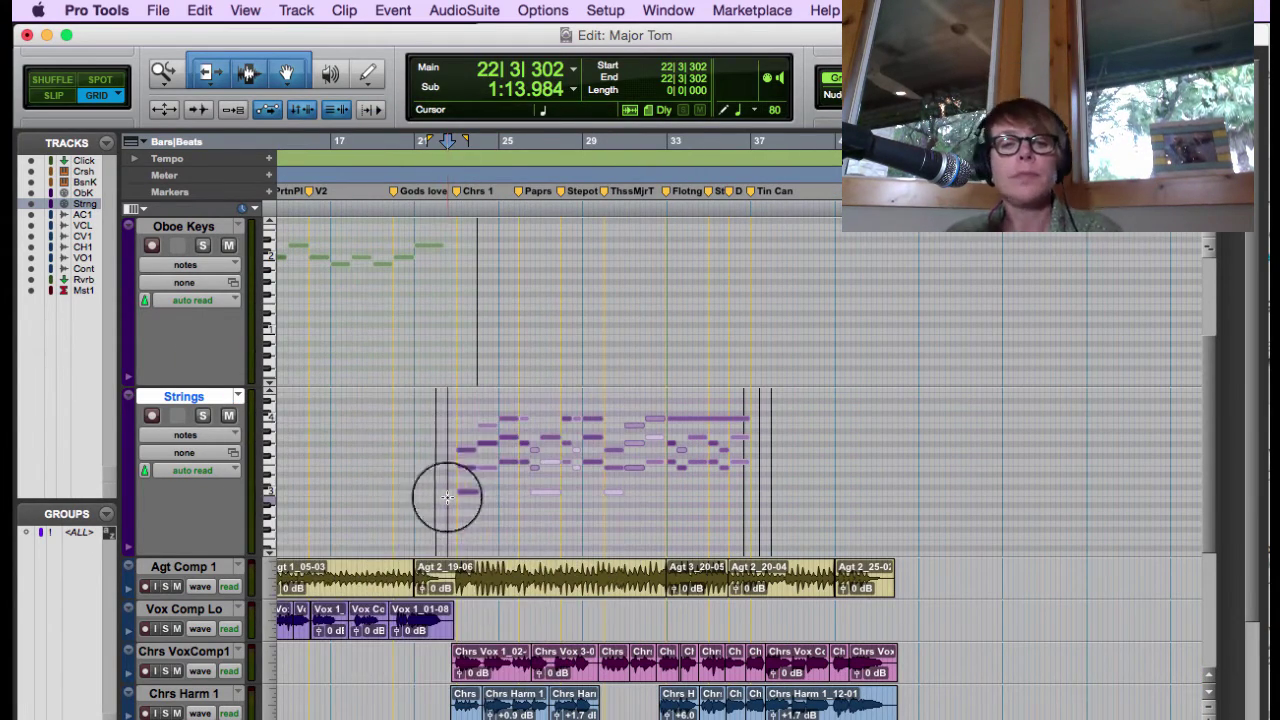
pyautogui.press('space')
pyautogui.press('space')
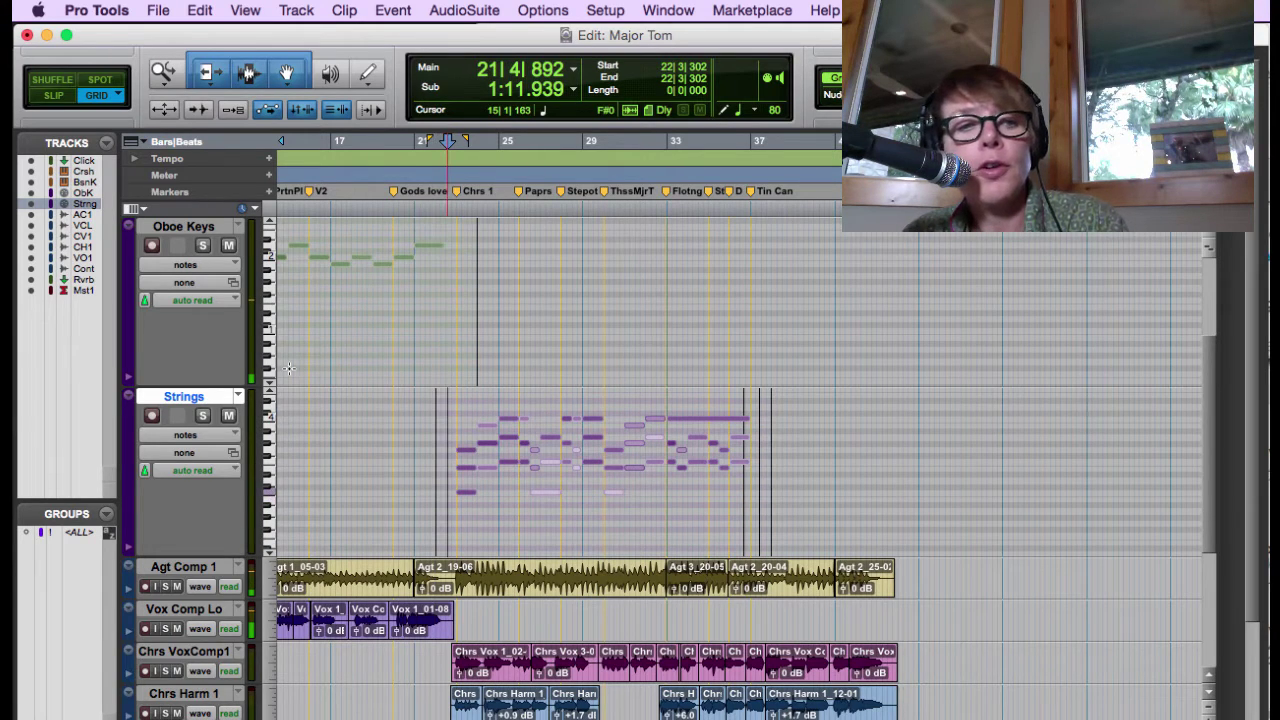
pyautogui.scroll(5, 288, 369)
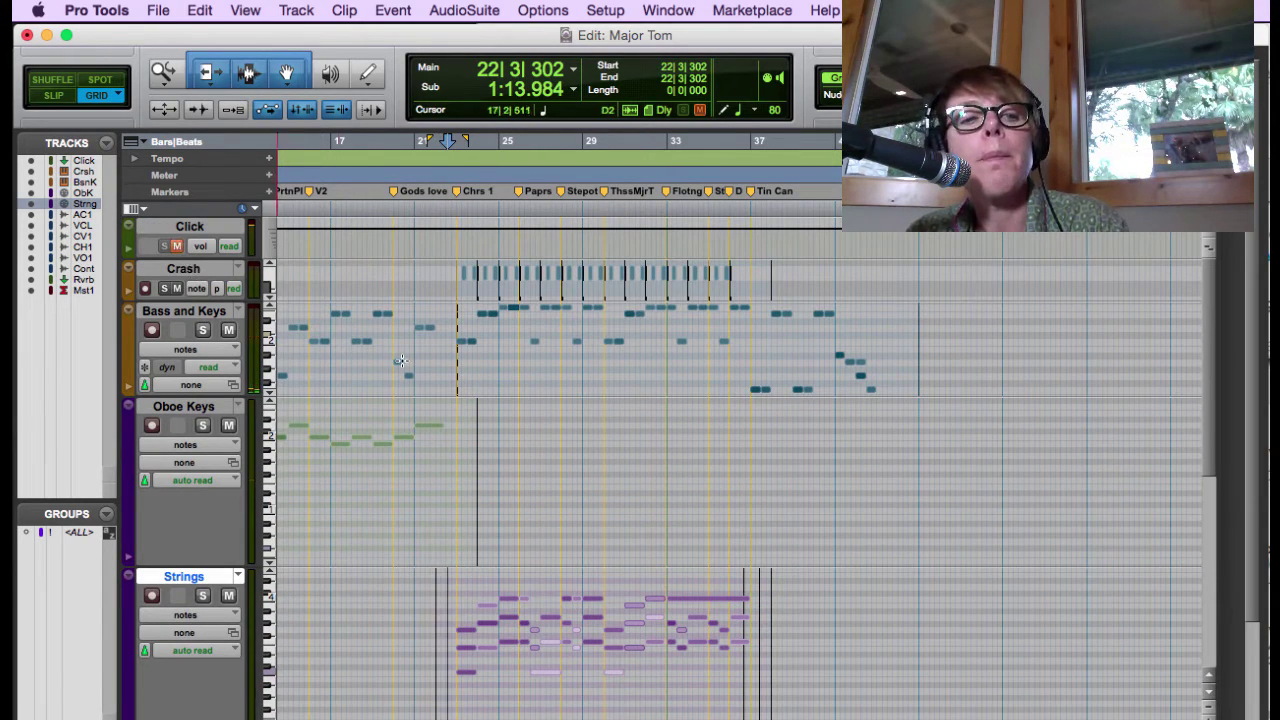
pyautogui.scroll(-5, 473, 424)
pyautogui.scroll(4, 473, 424)
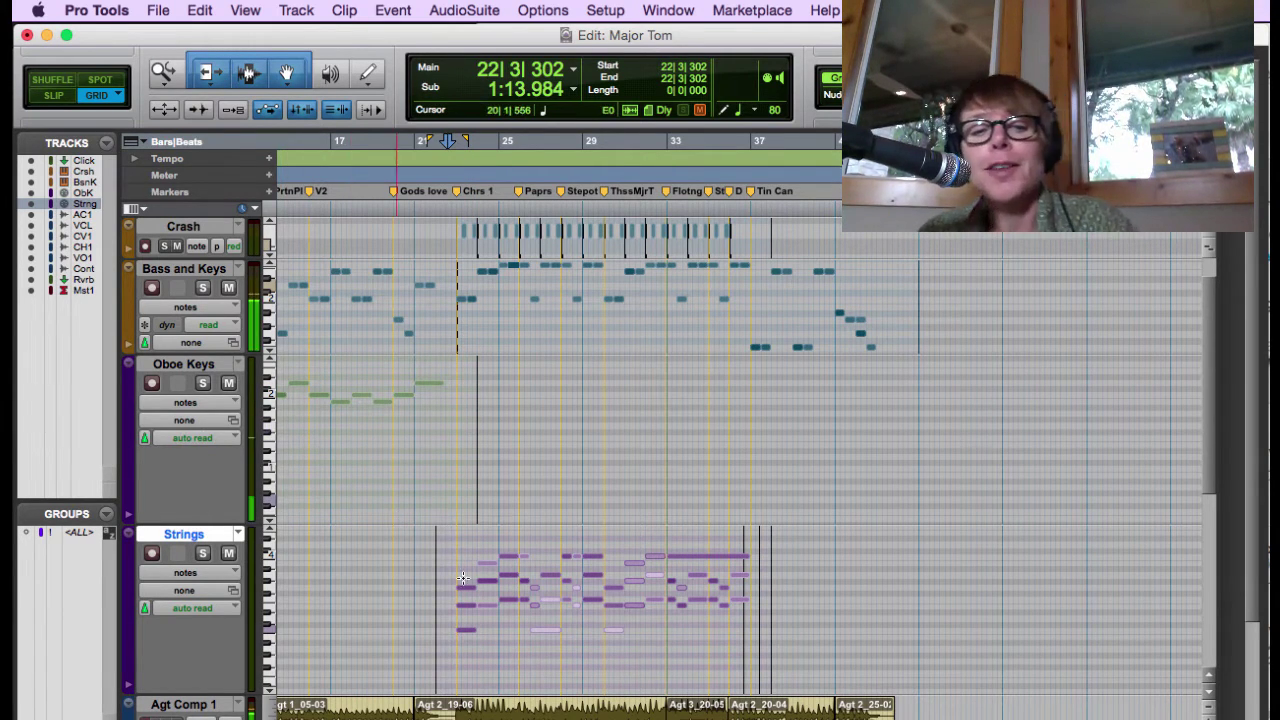
pyautogui.press('space')
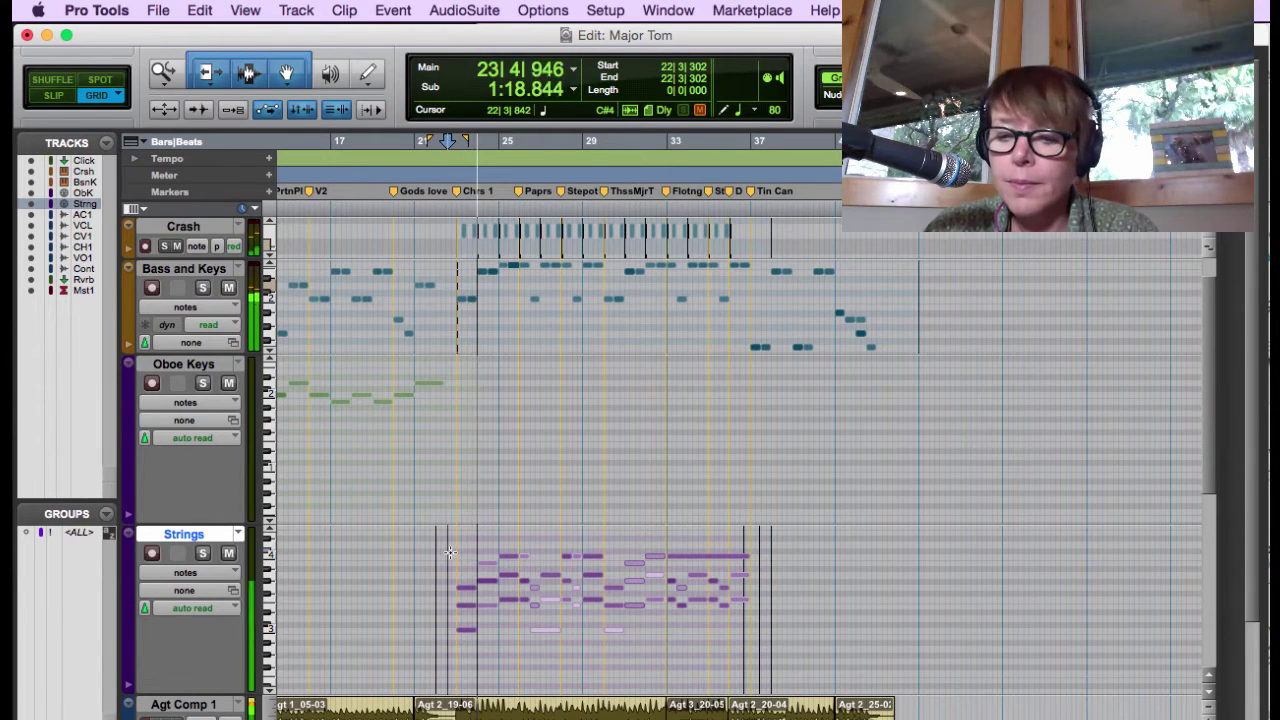
# - In the Bass and Keys Xpand!2, lower the Big Soft Strings+ level to about -2.4 dB and raise its FX1 send to -5.2 dB
pyautogui.press('super+equal')
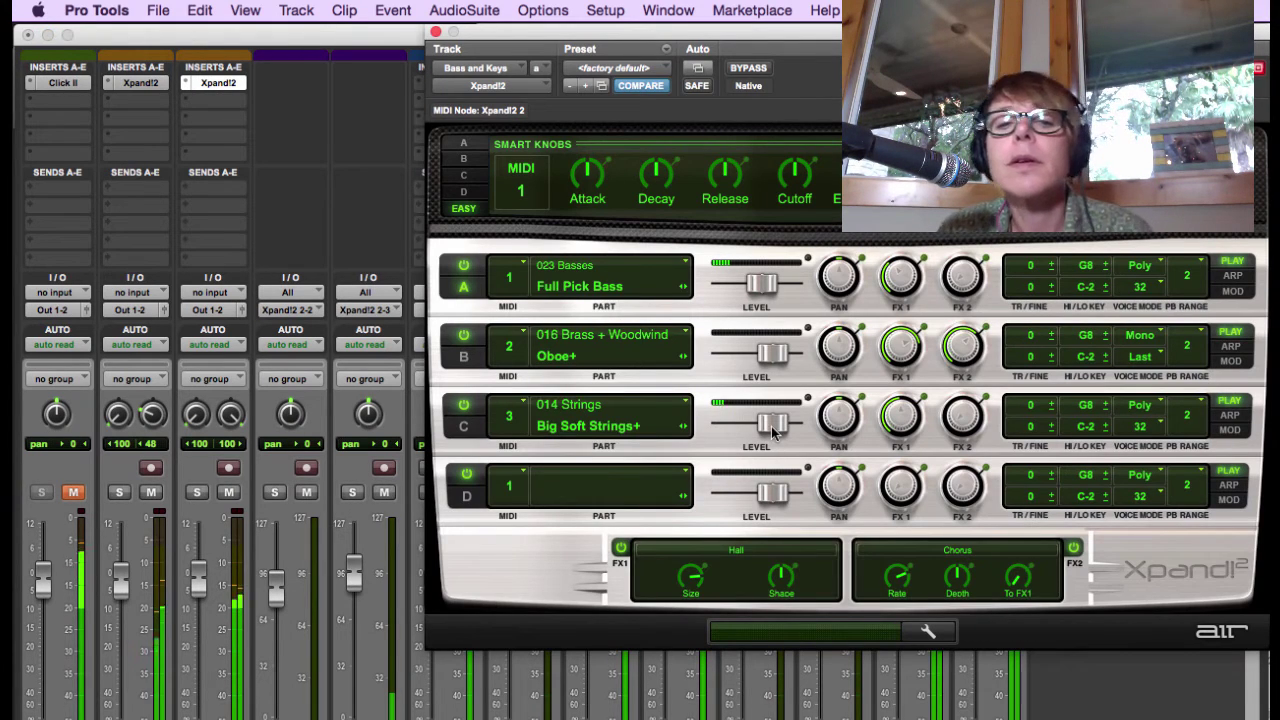
pyautogui.moveTo(771, 426); pyautogui.dragTo(766, 425)
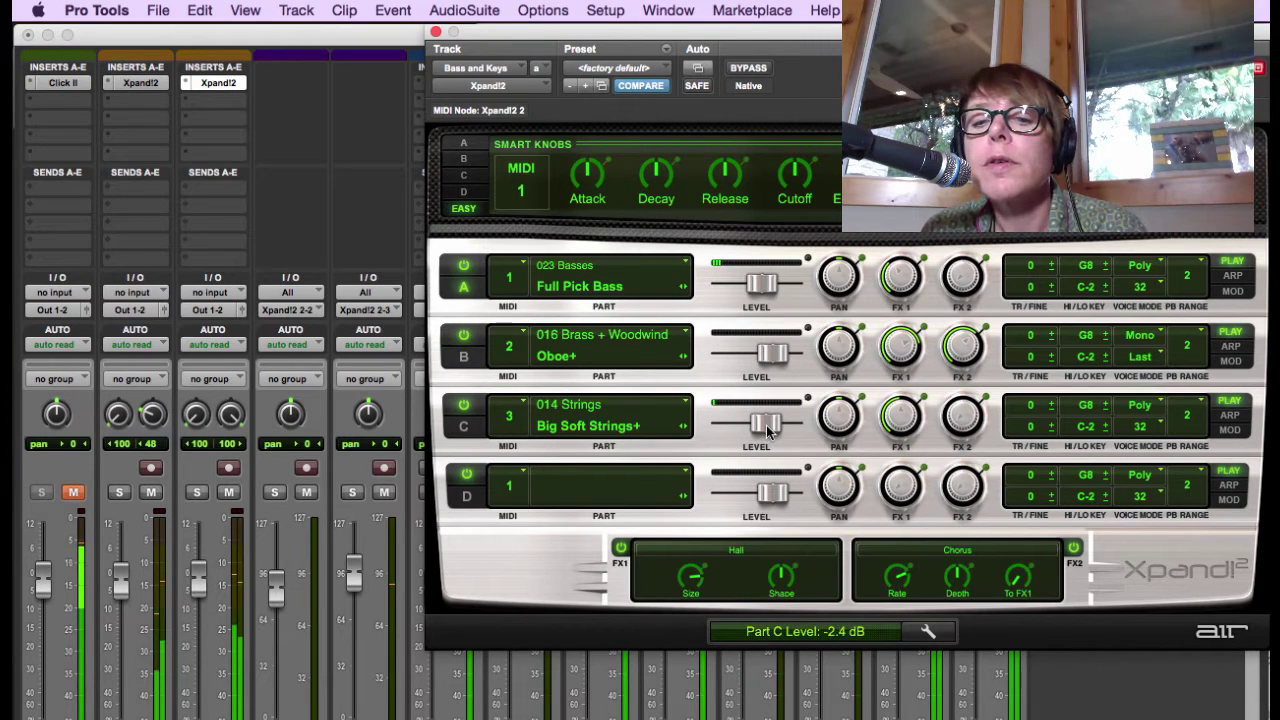
pyautogui.moveTo(893, 423)
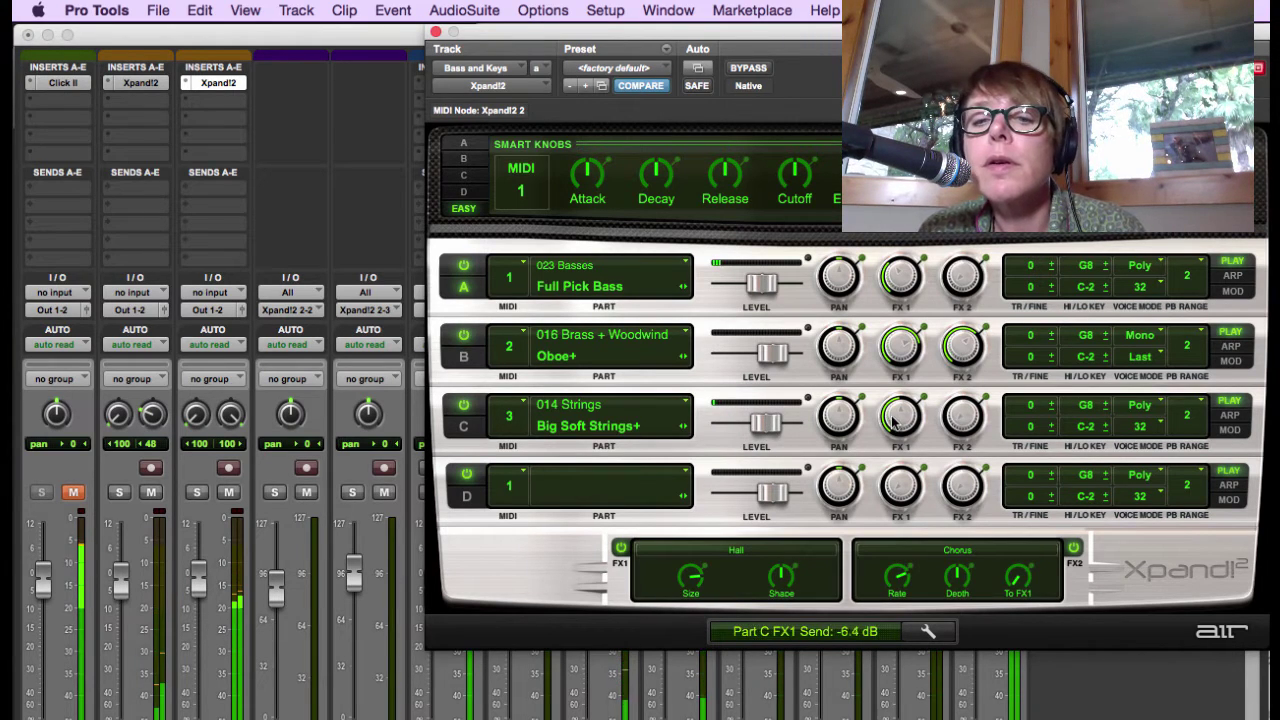
pyautogui.moveTo(893, 423)
pyautogui.mouseDown()
pyautogui.moveTo(920, 412)
pyautogui.moveTo(899, 419)
pyautogui.mouseUp()
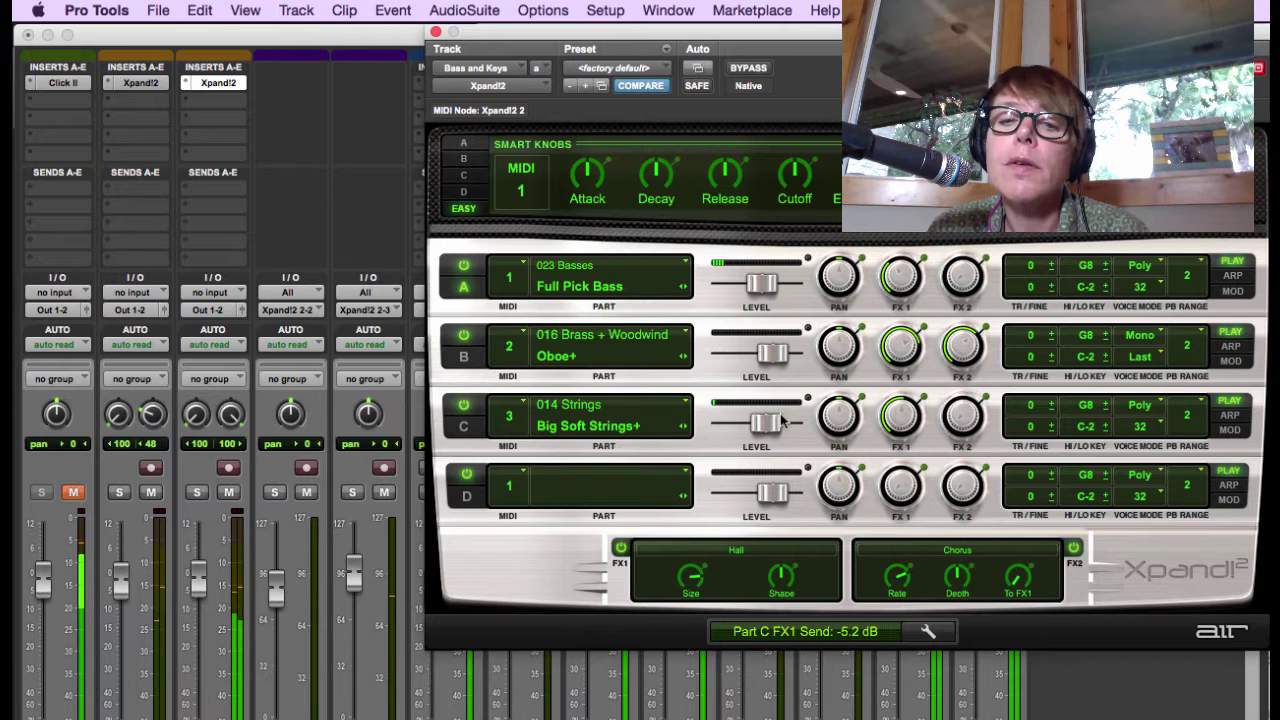
pyautogui.moveTo(757, 420); pyautogui.dragTo(765, 422)
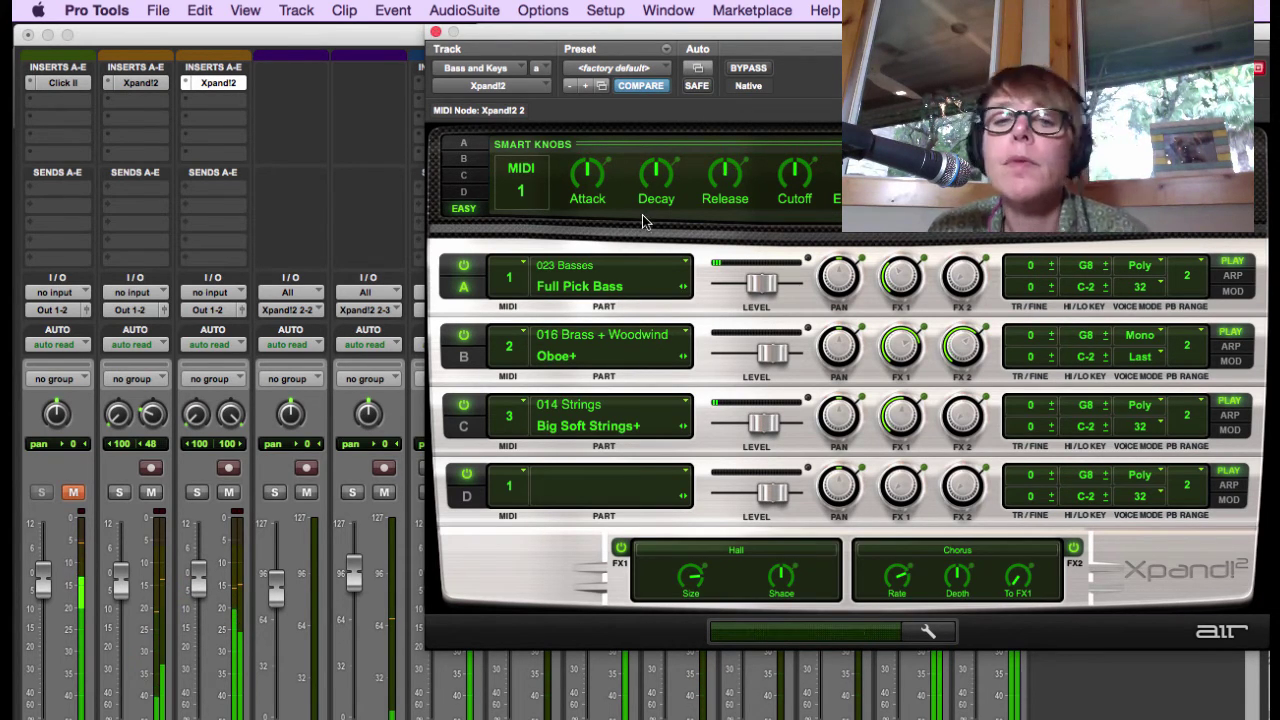
# - Close the Xpand!2 plug-in, return to the Edit window and stop playback
pyautogui.click(763, 284)
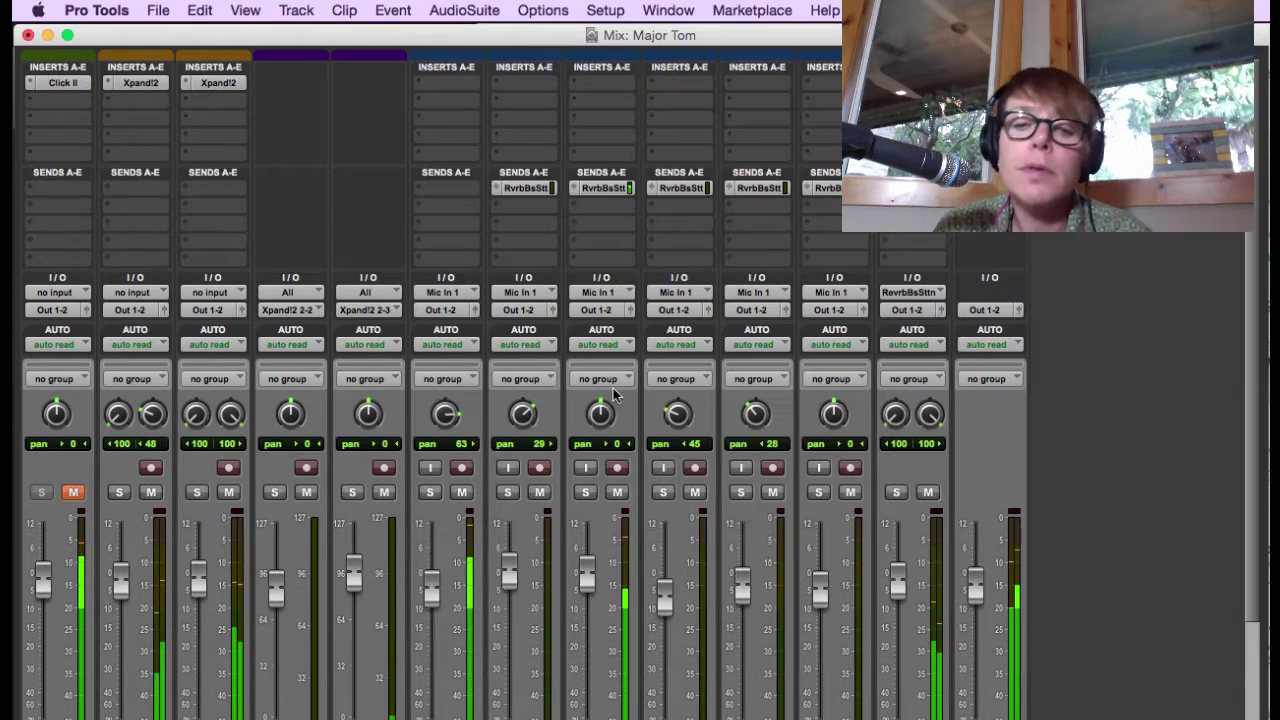
pyautogui.click(436, 32)
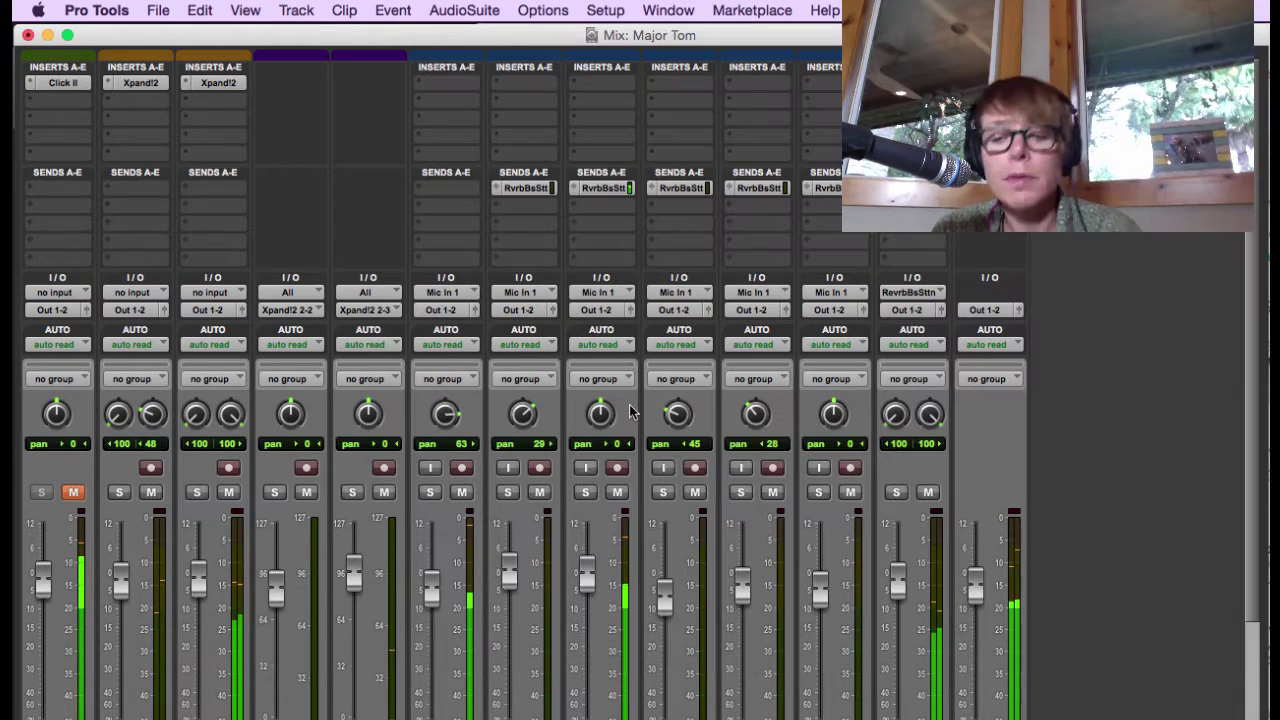
pyautogui.press('super+equal')
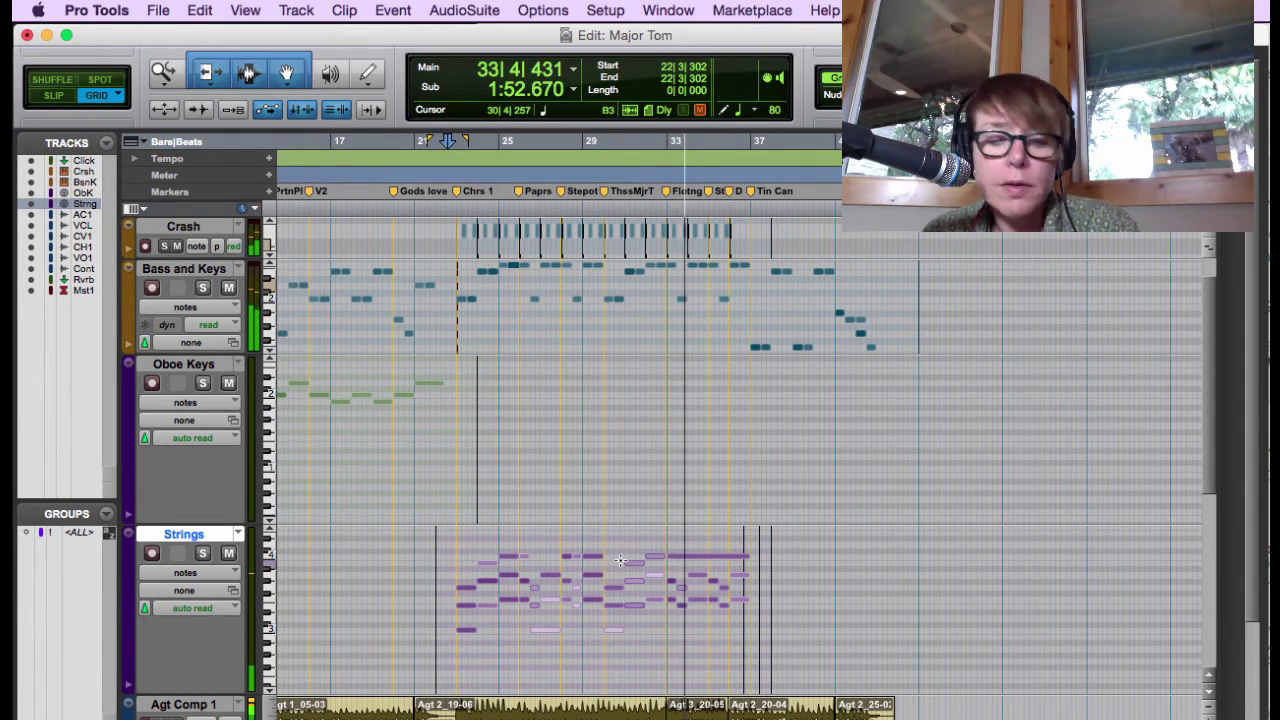
pyautogui.press('space')
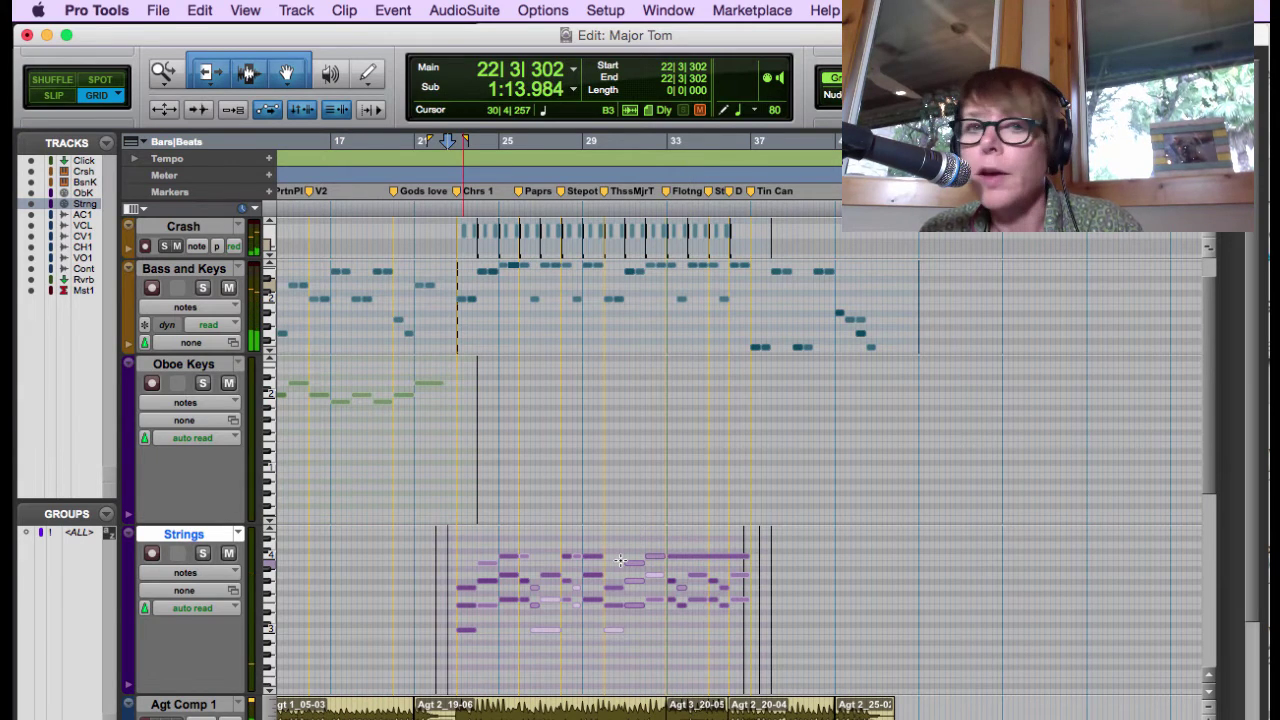